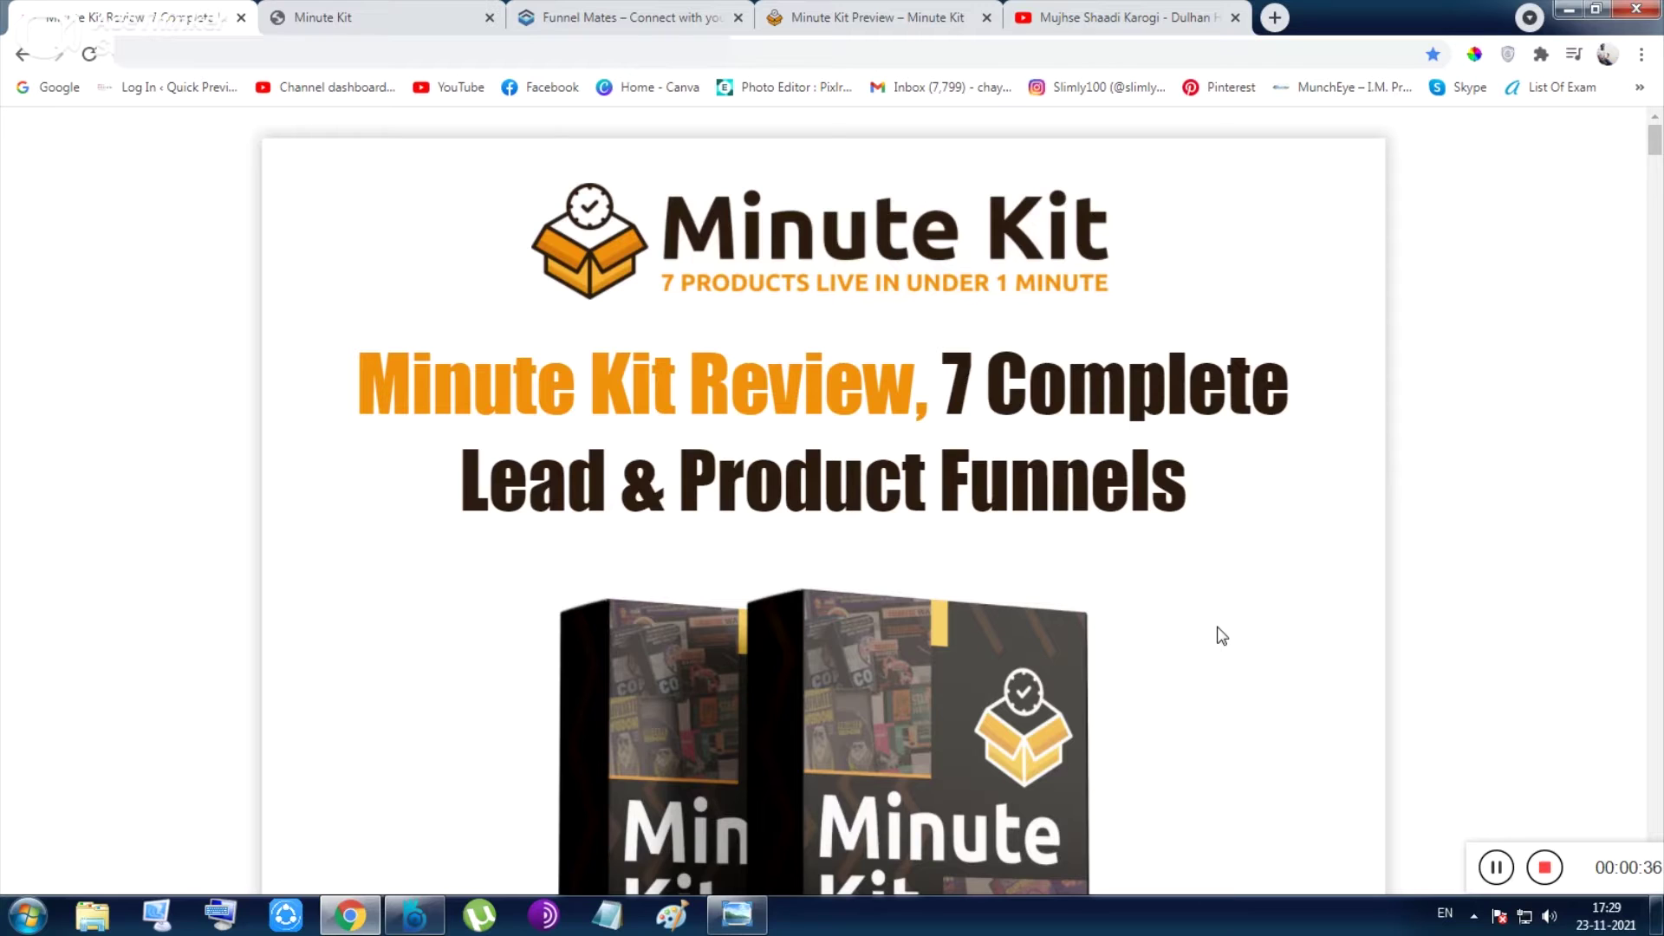
pyautogui.scroll(-5, 1227, 630)
pyautogui.scroll(-1, 1218, 639)
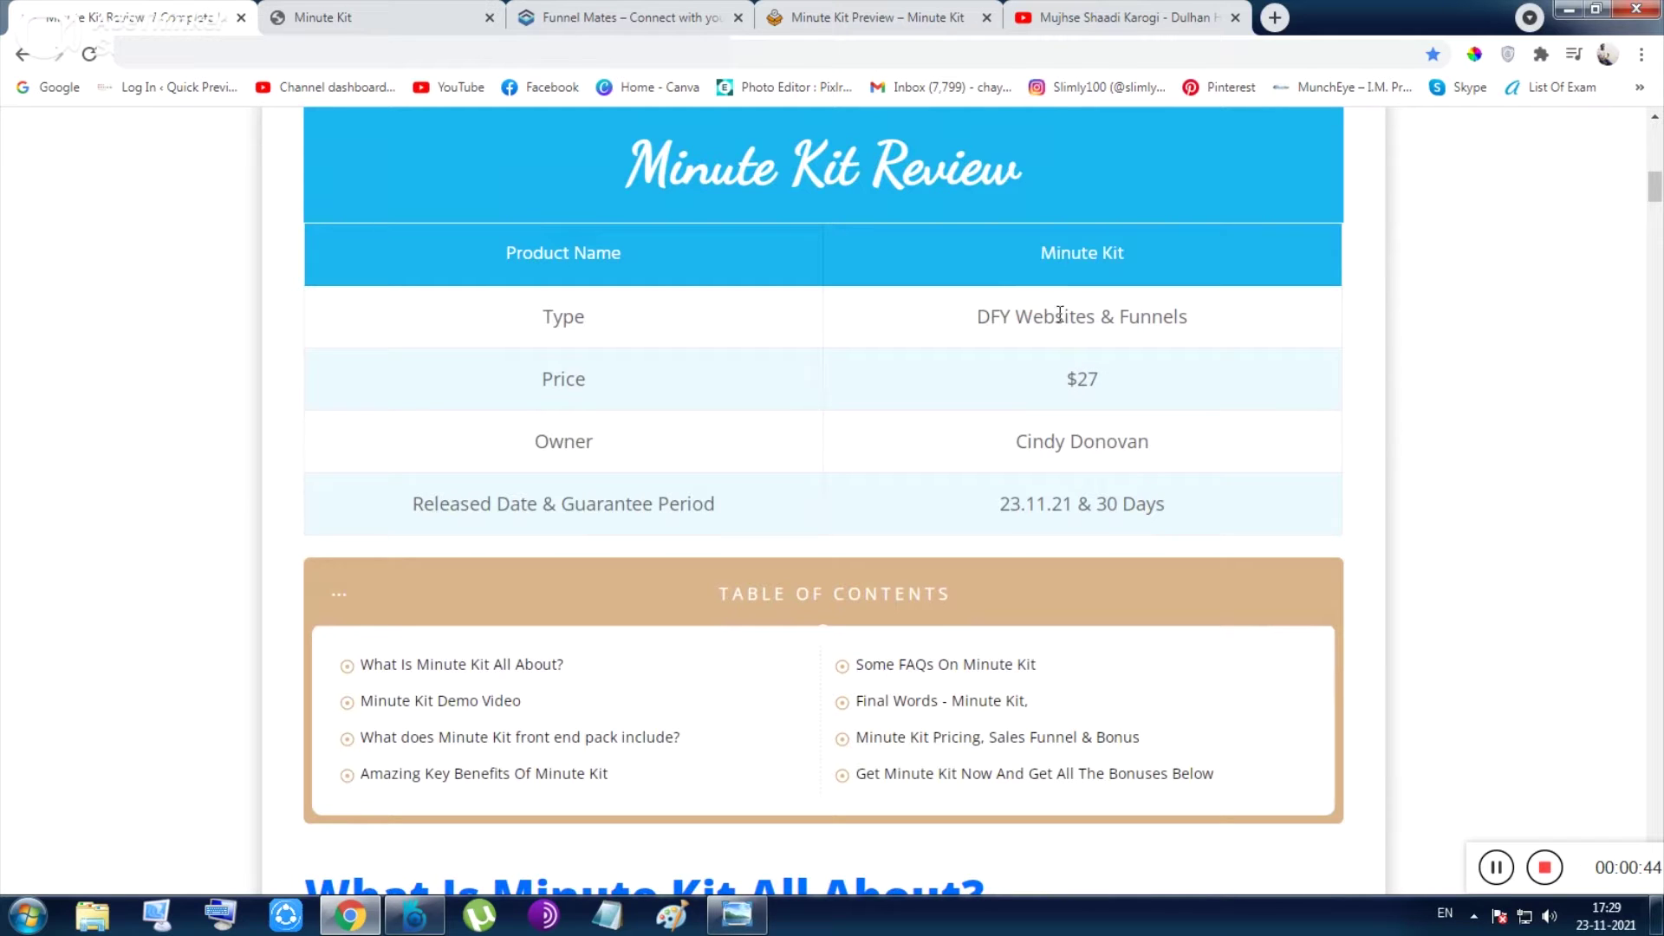
pyautogui.scroll(-3, 1123, 361)
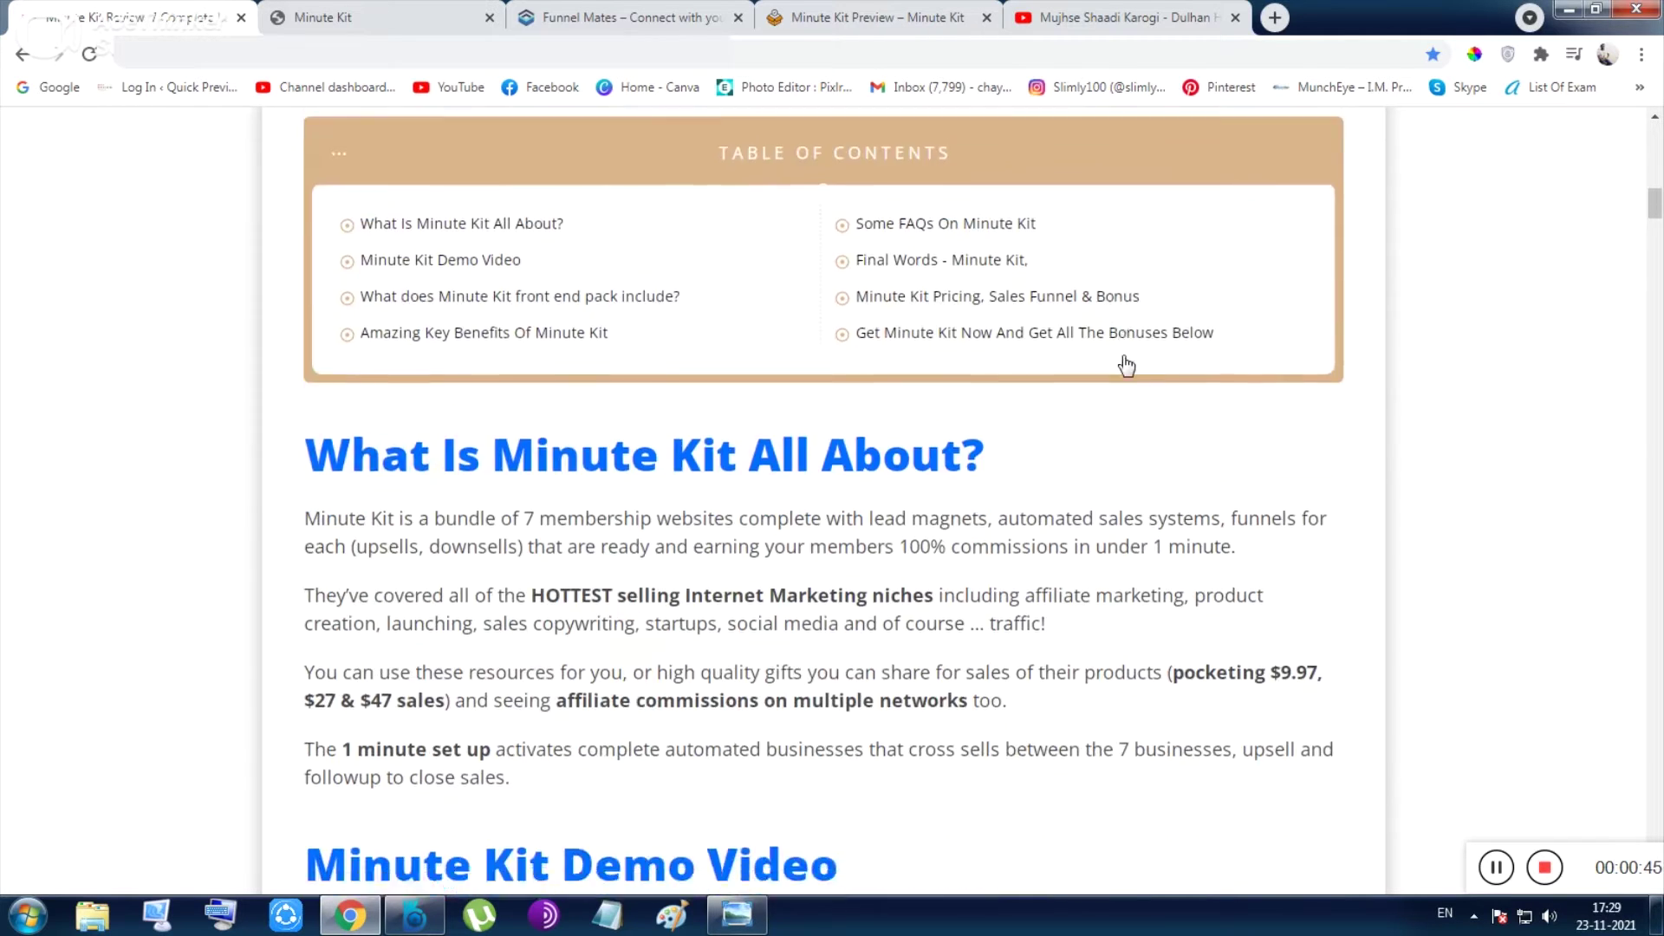
pyautogui.scroll(-5, 1122, 360)
pyautogui.scroll(-1, 1122, 360)
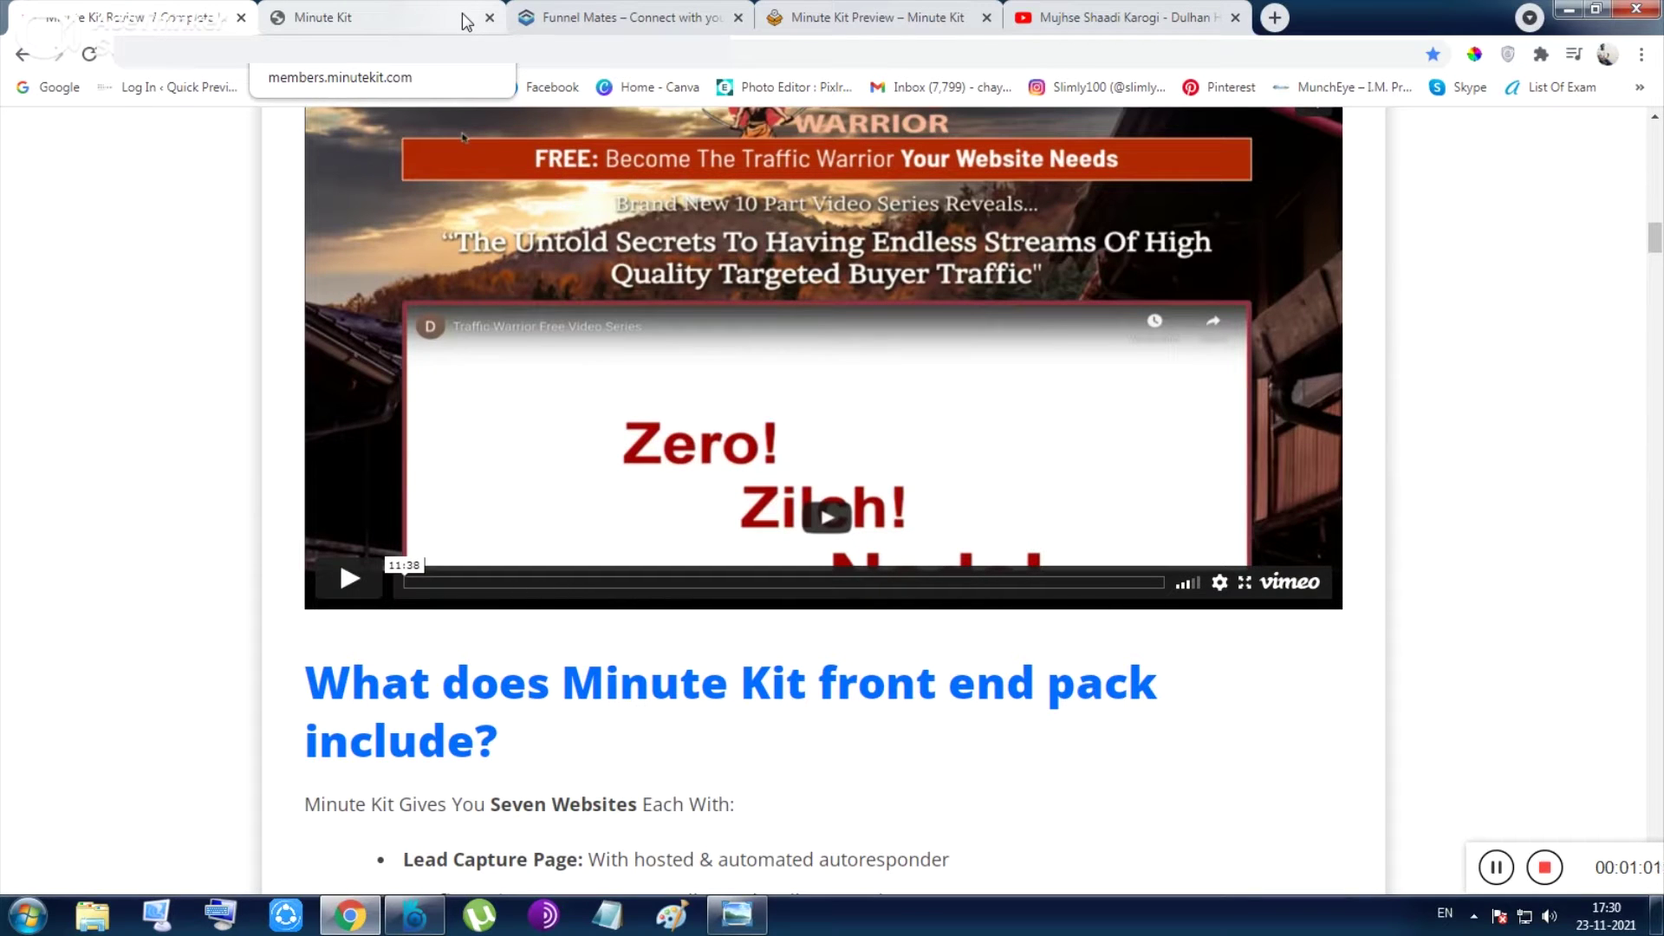
# - Scroll the review to the demo video, then bring up the Minute Kit members area
pyautogui.click(465, 20)
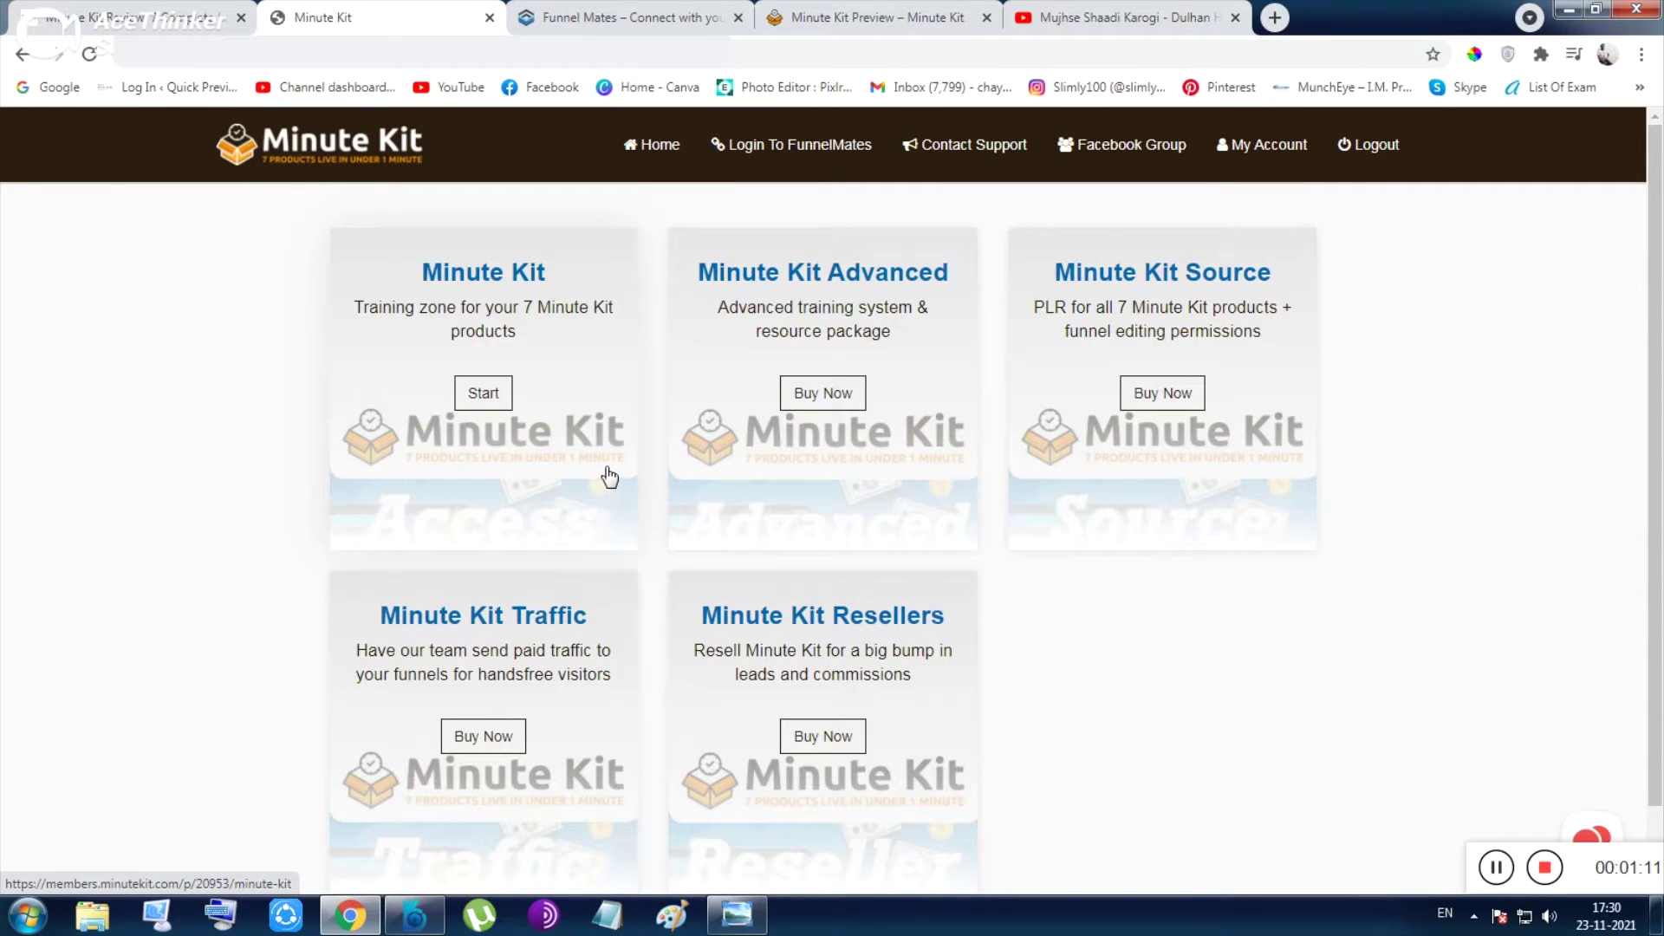
# - Browse the Activating Traffic Systems, Setting Up Minute Kit and Bonus Funnels lesson lists
pyautogui.click(483, 406)
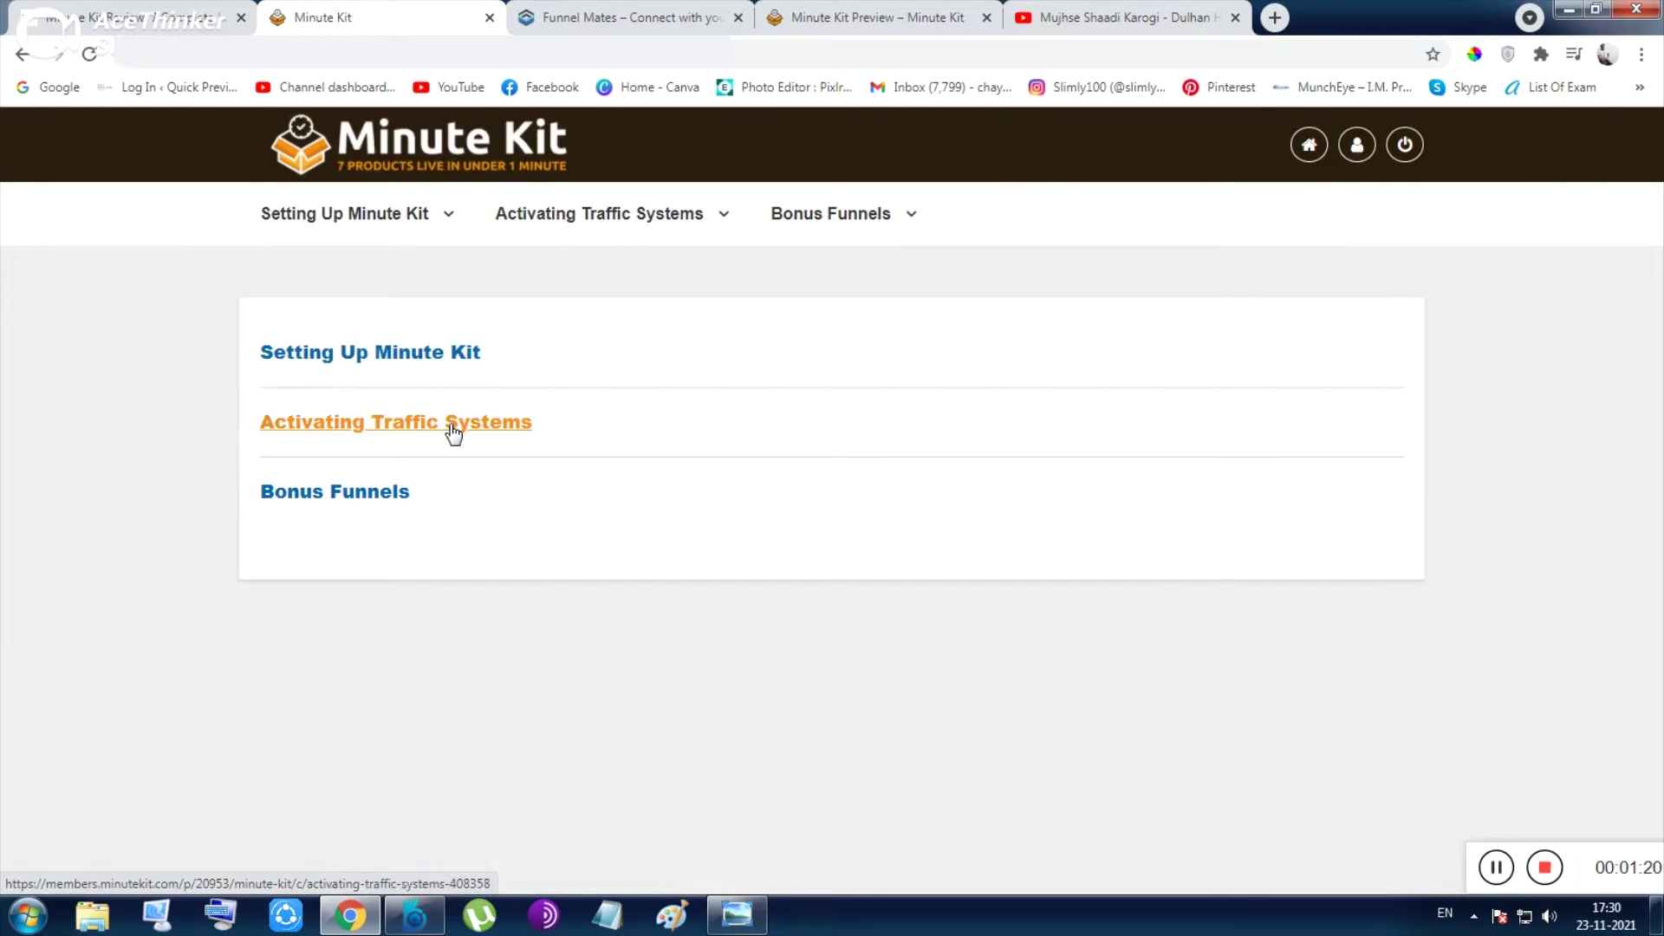
pyautogui.click(427, 434)
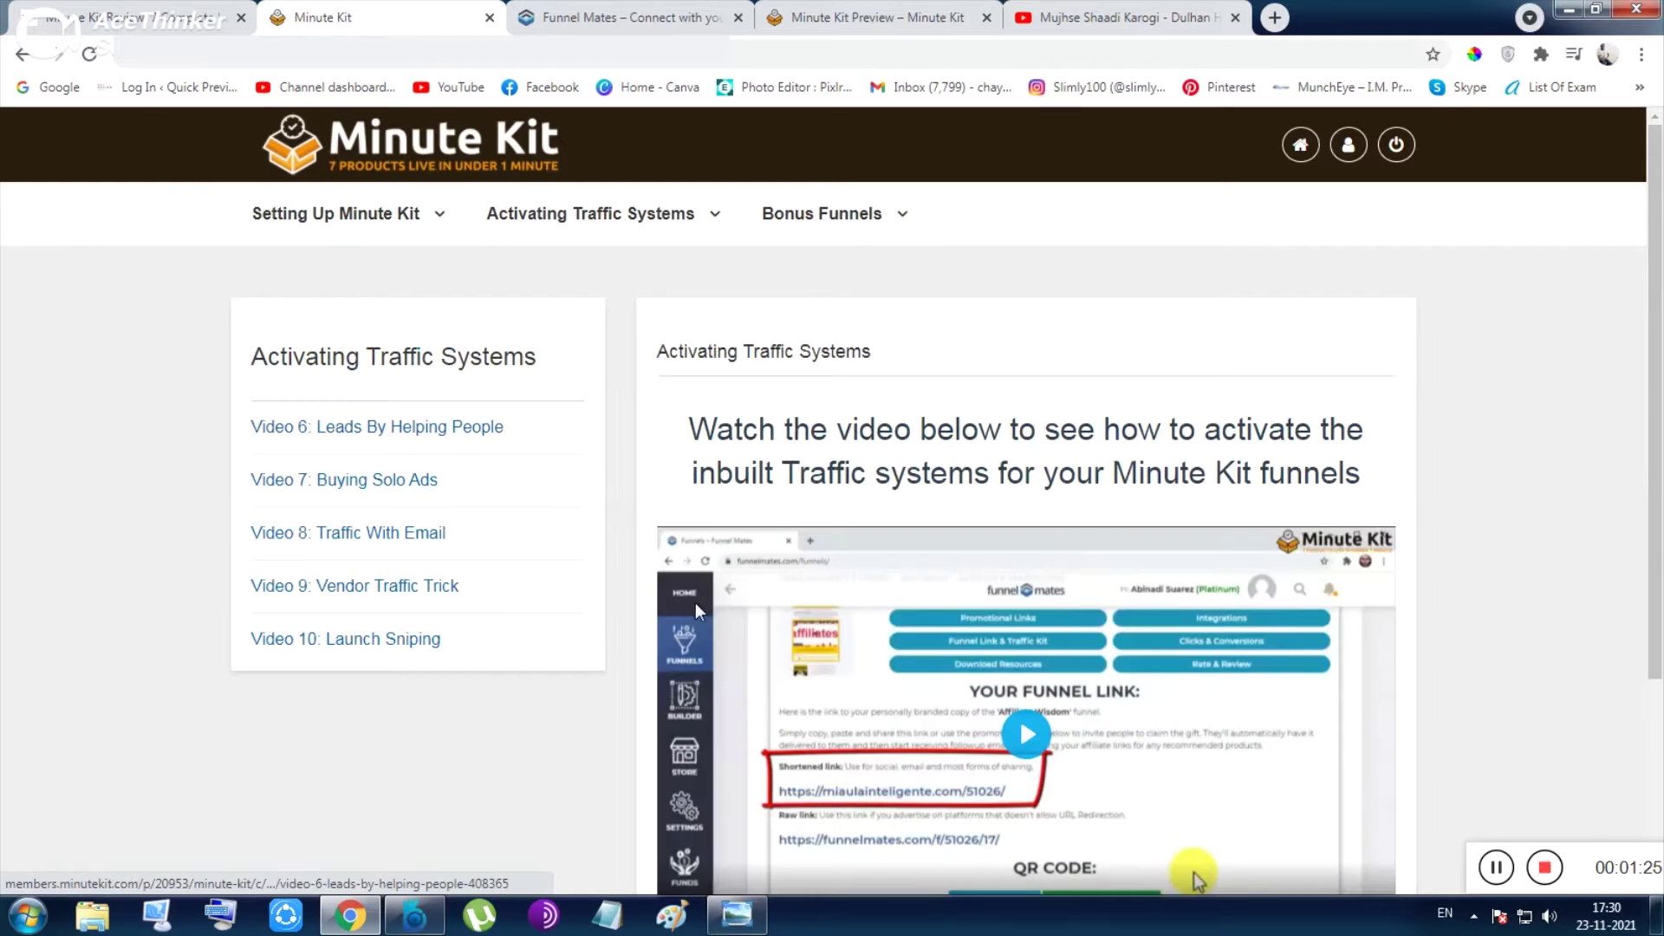
pyautogui.scroll(-2, 695, 603)
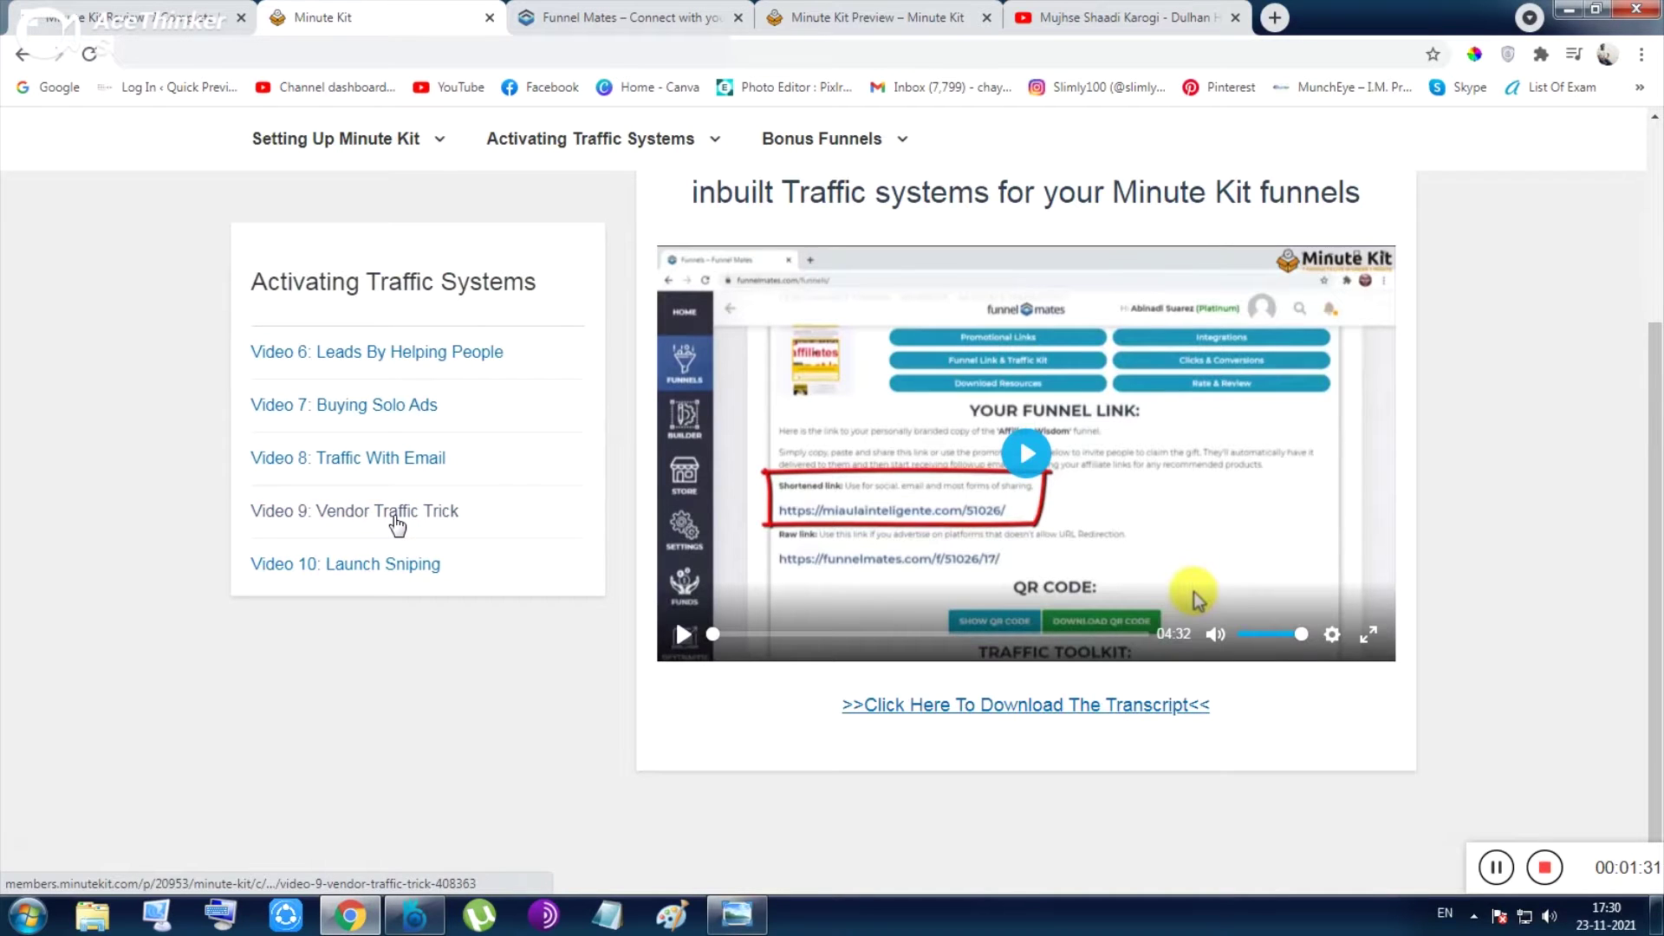
pyautogui.click(396, 525)
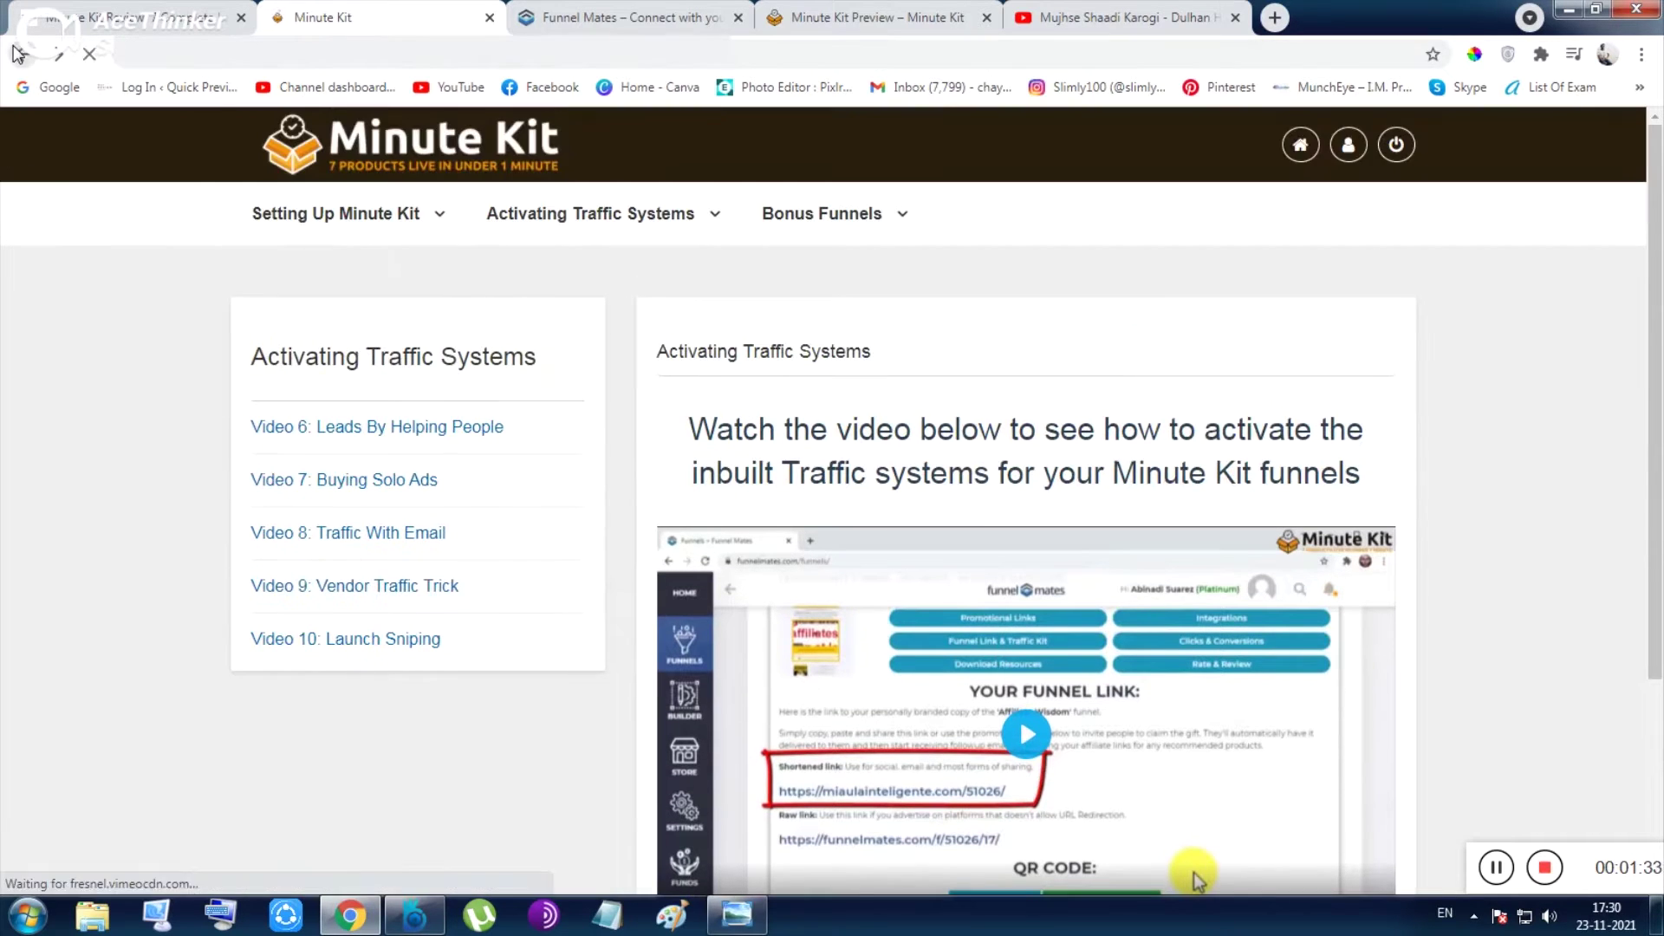
pyautogui.click(346, 362)
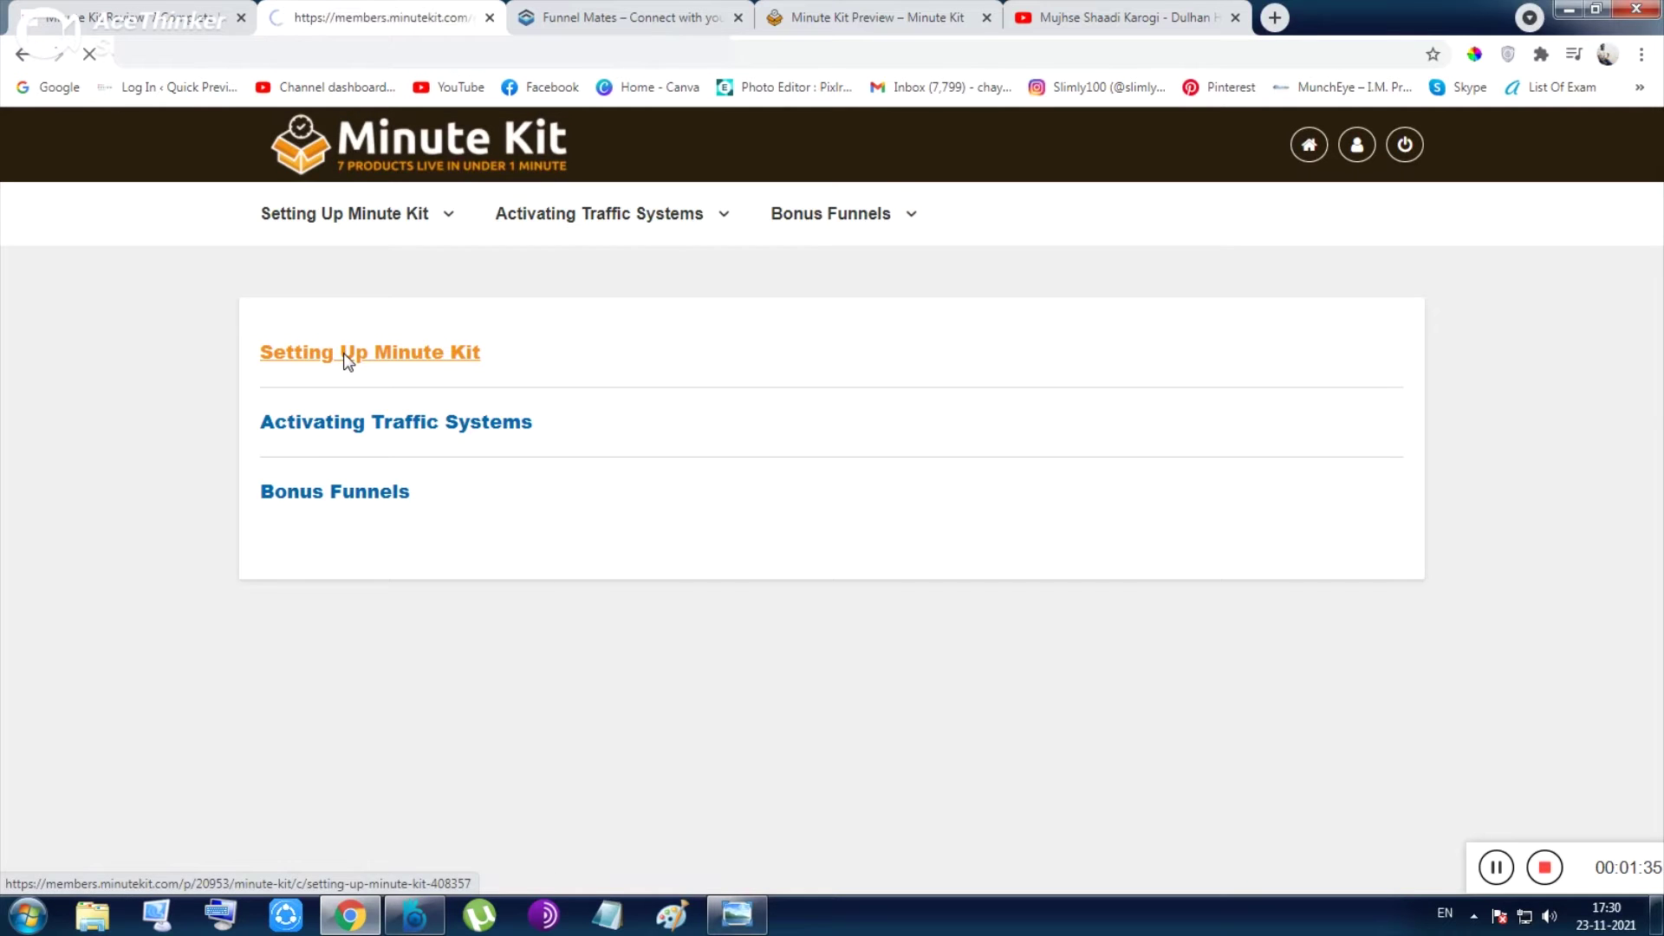
pyautogui.scroll(-1, 346, 361)
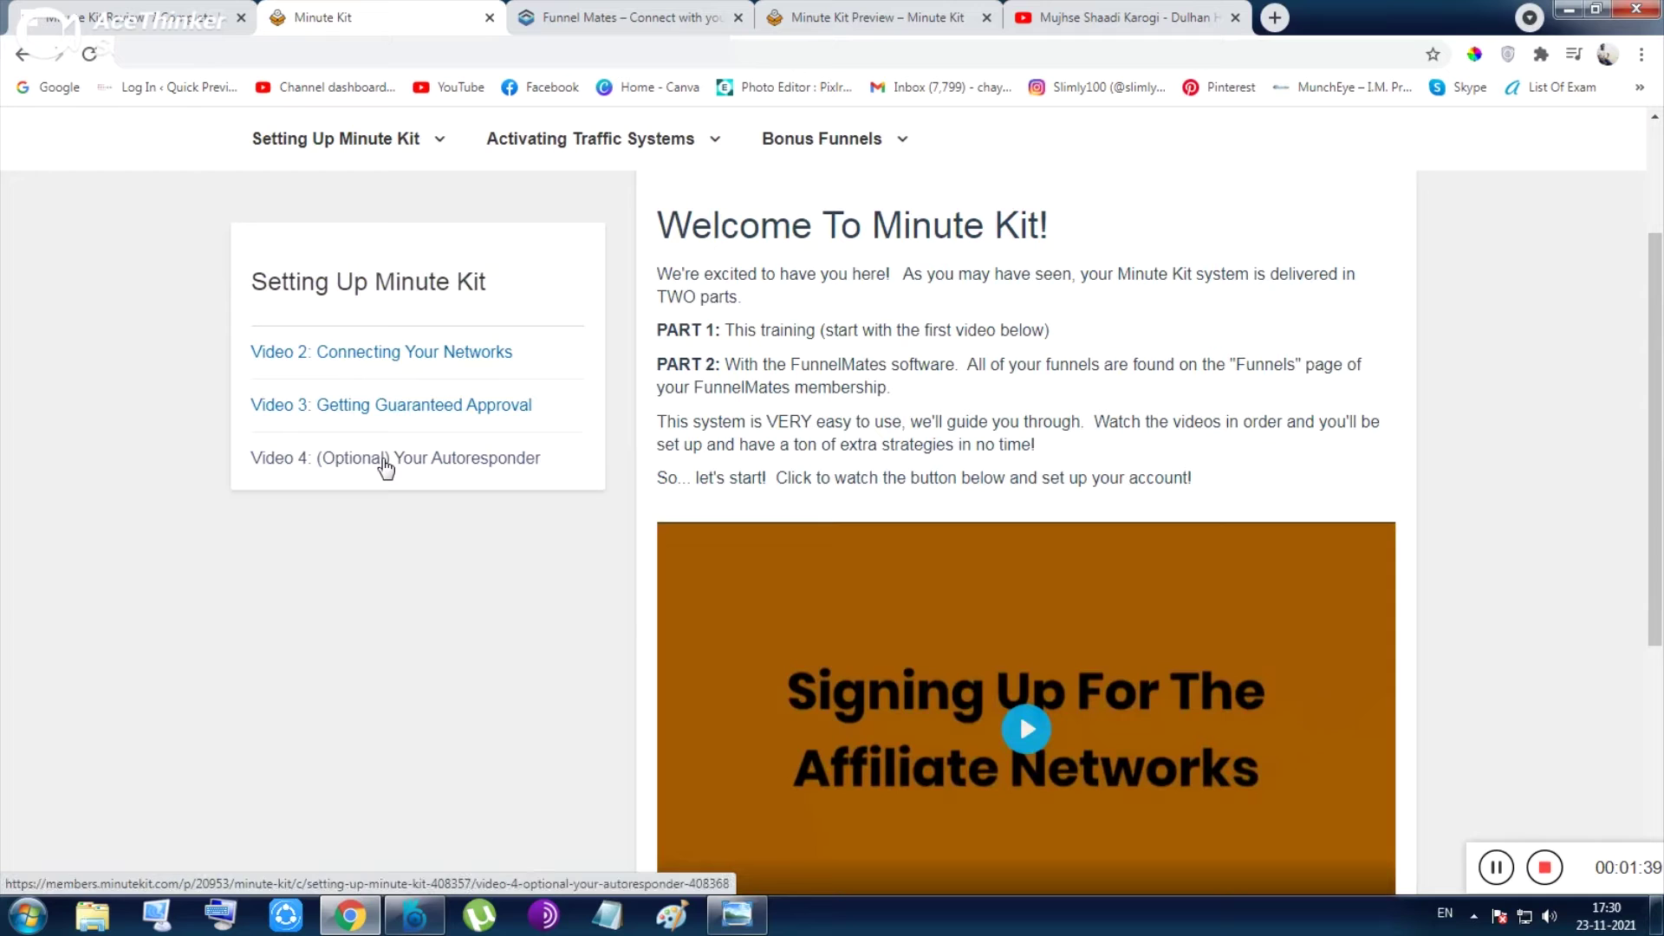
pyautogui.click(385, 463)
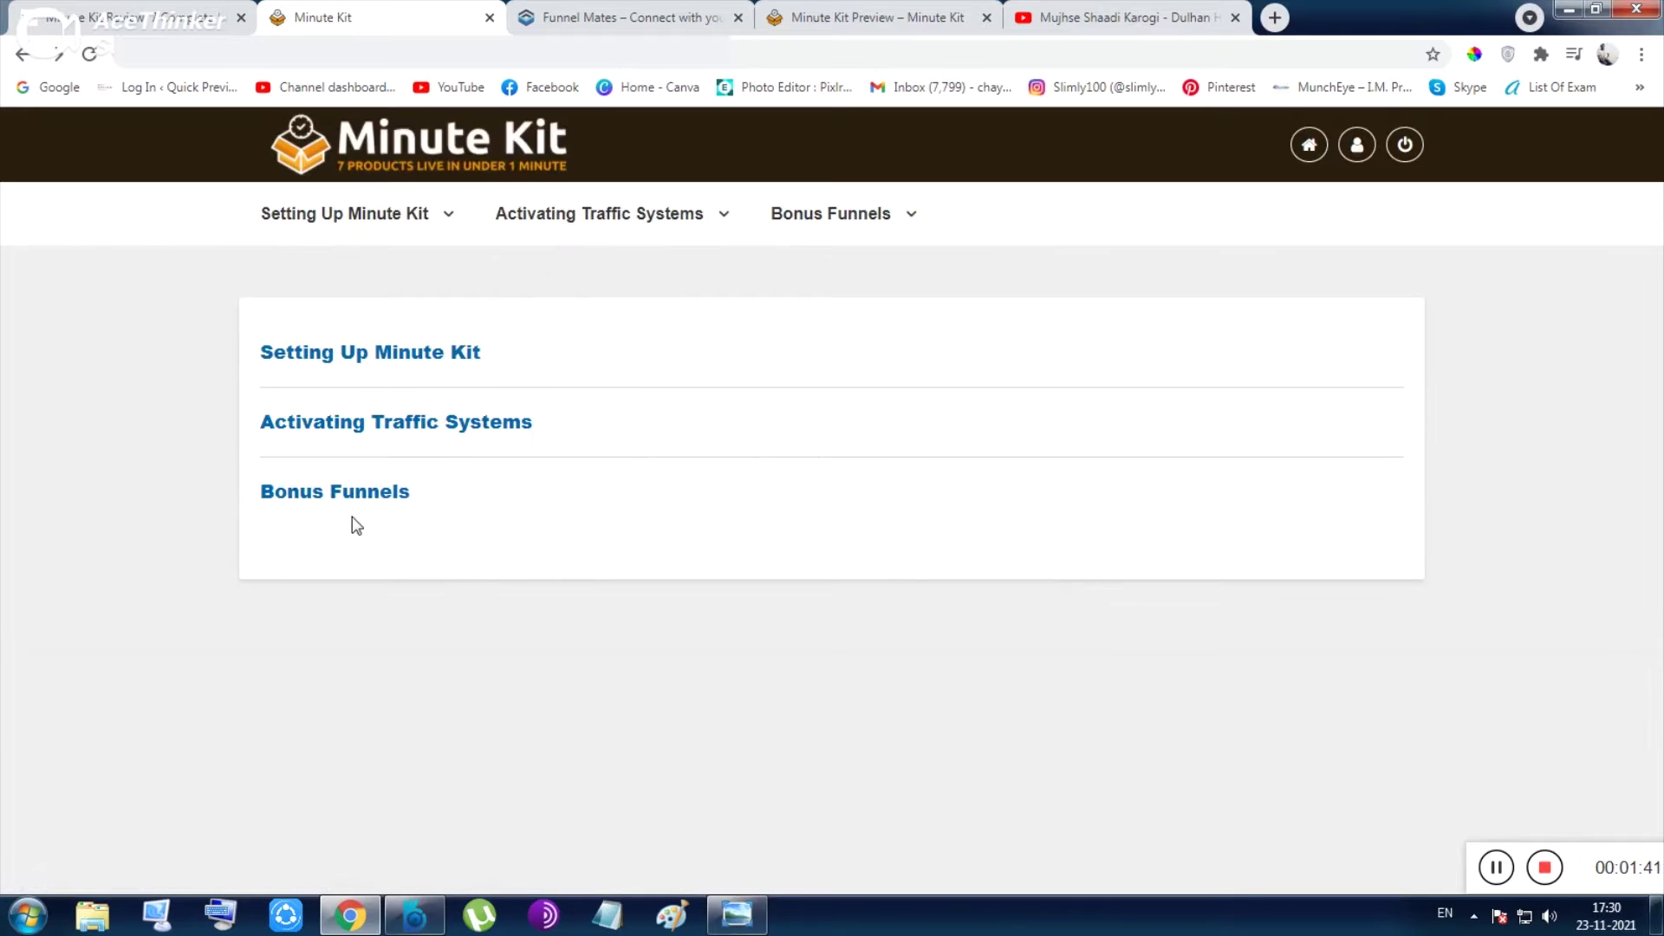
pyautogui.click(360, 508)
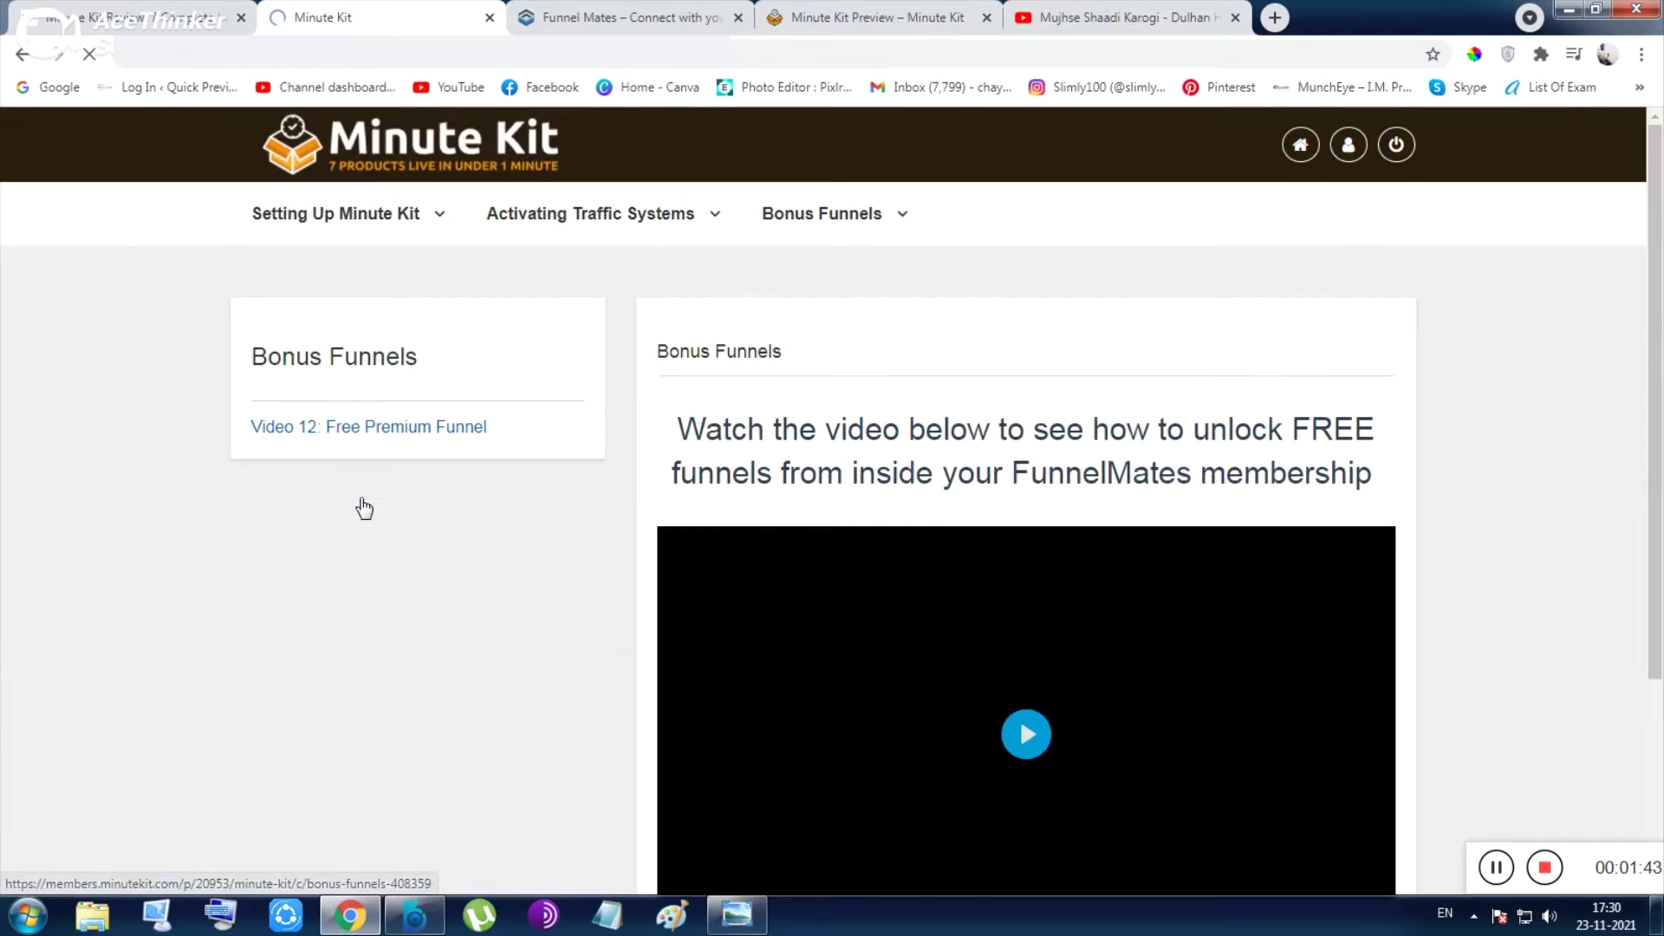
pyautogui.scroll(-1, 361, 507)
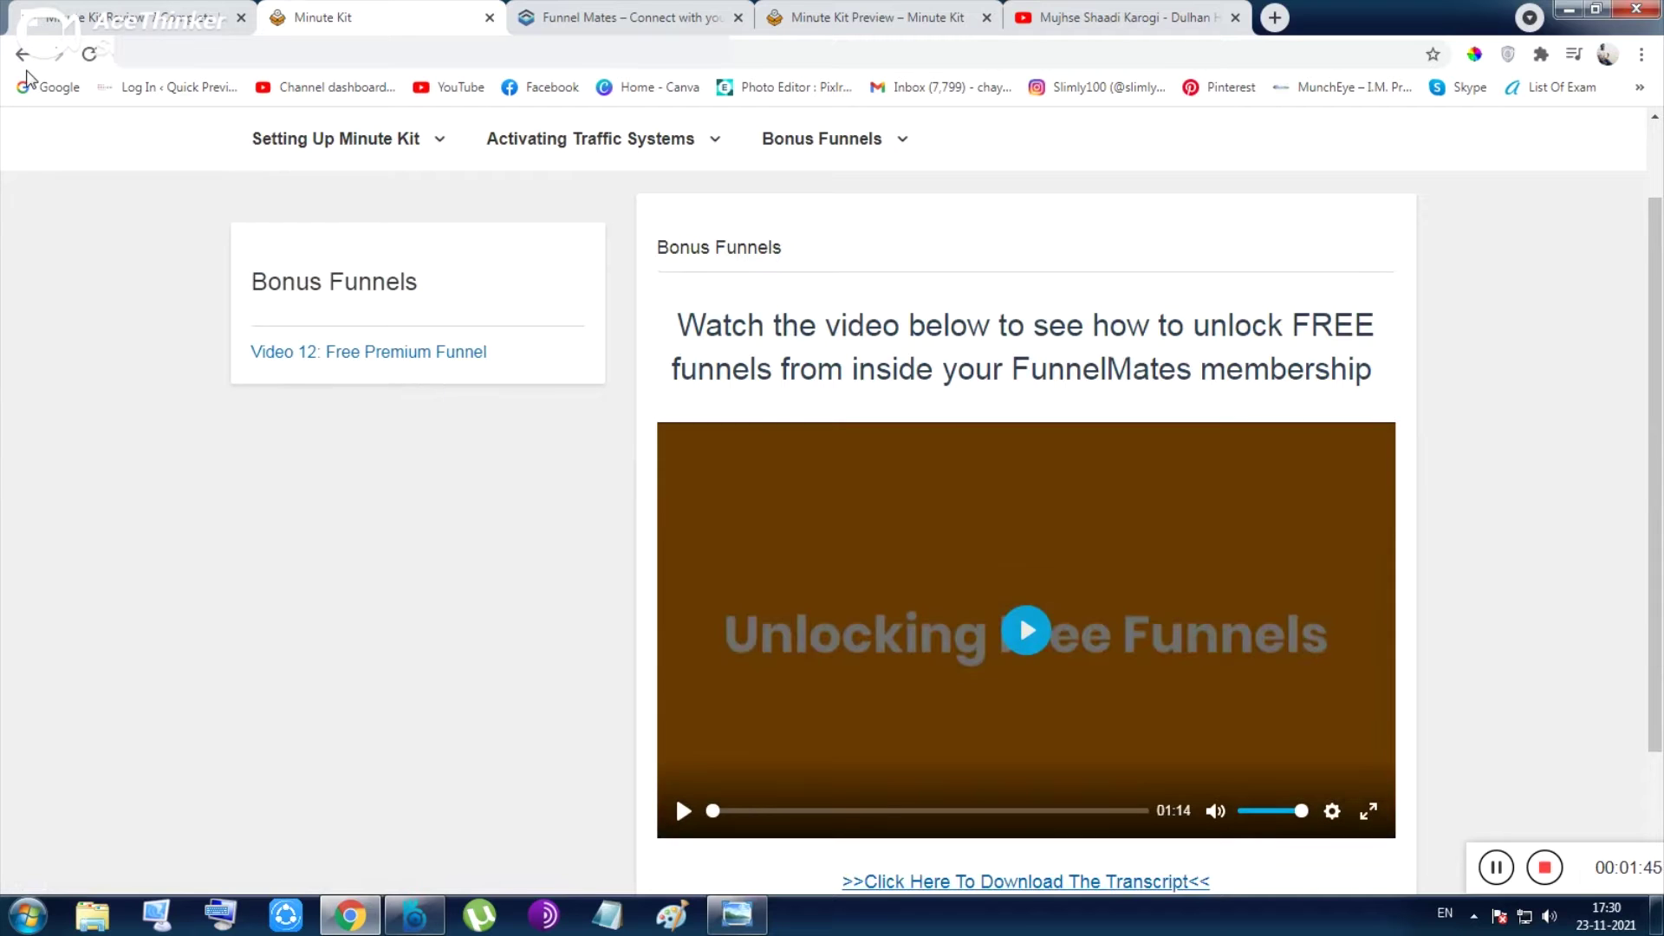
pyautogui.click(22, 53)
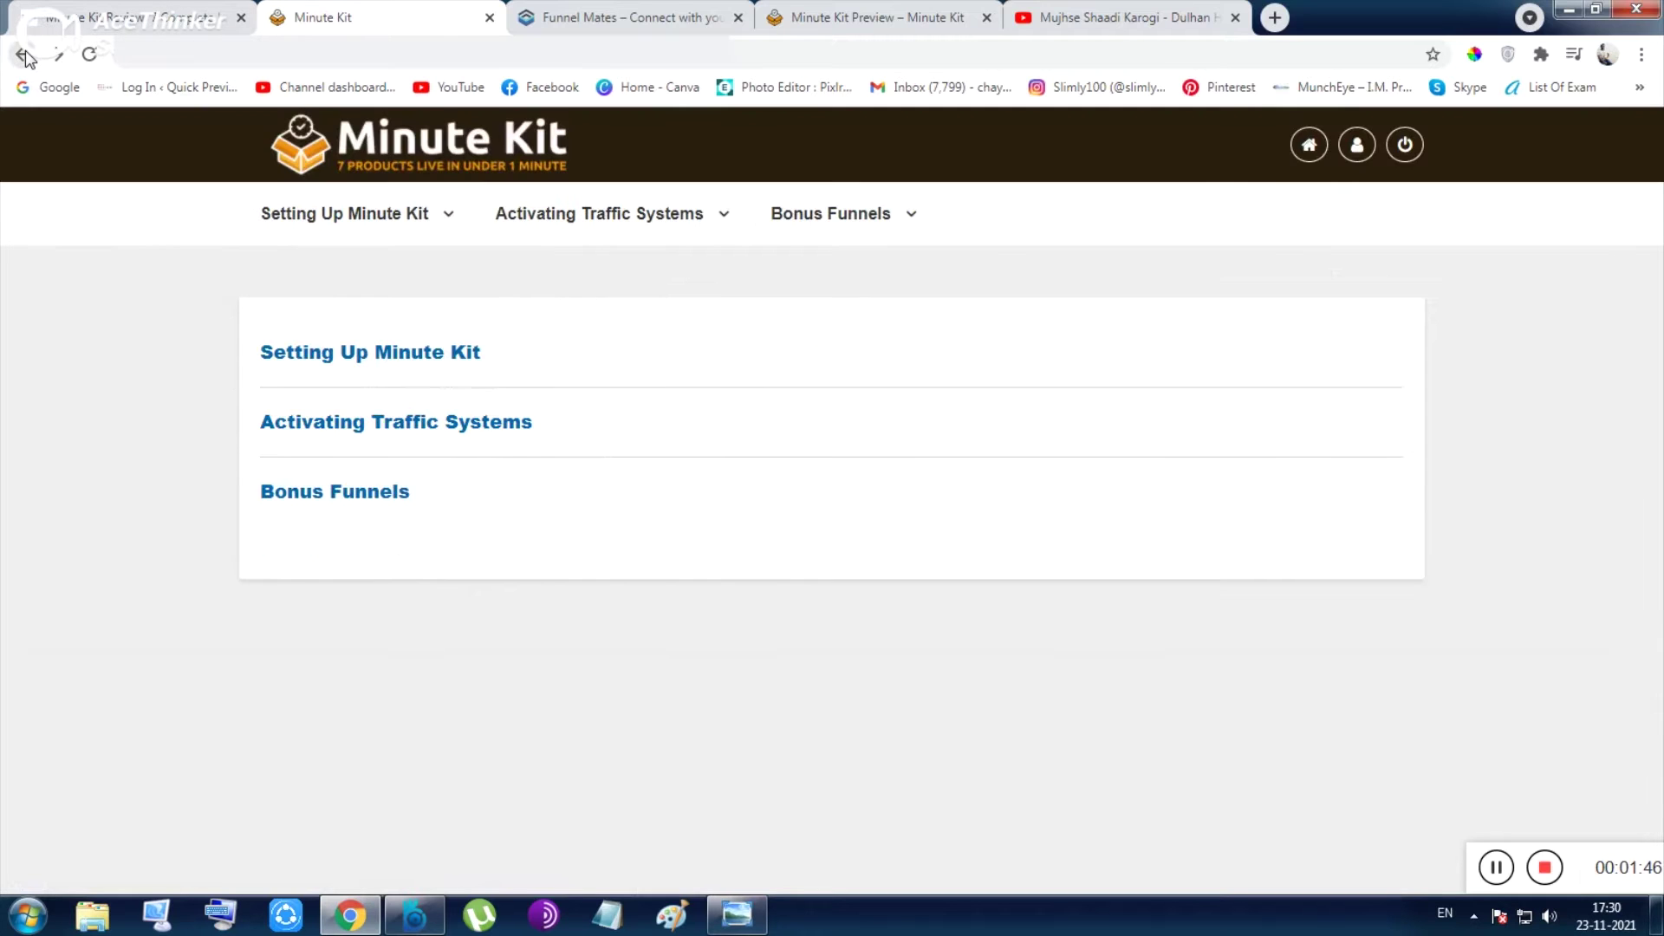
pyautogui.click(569, 23)
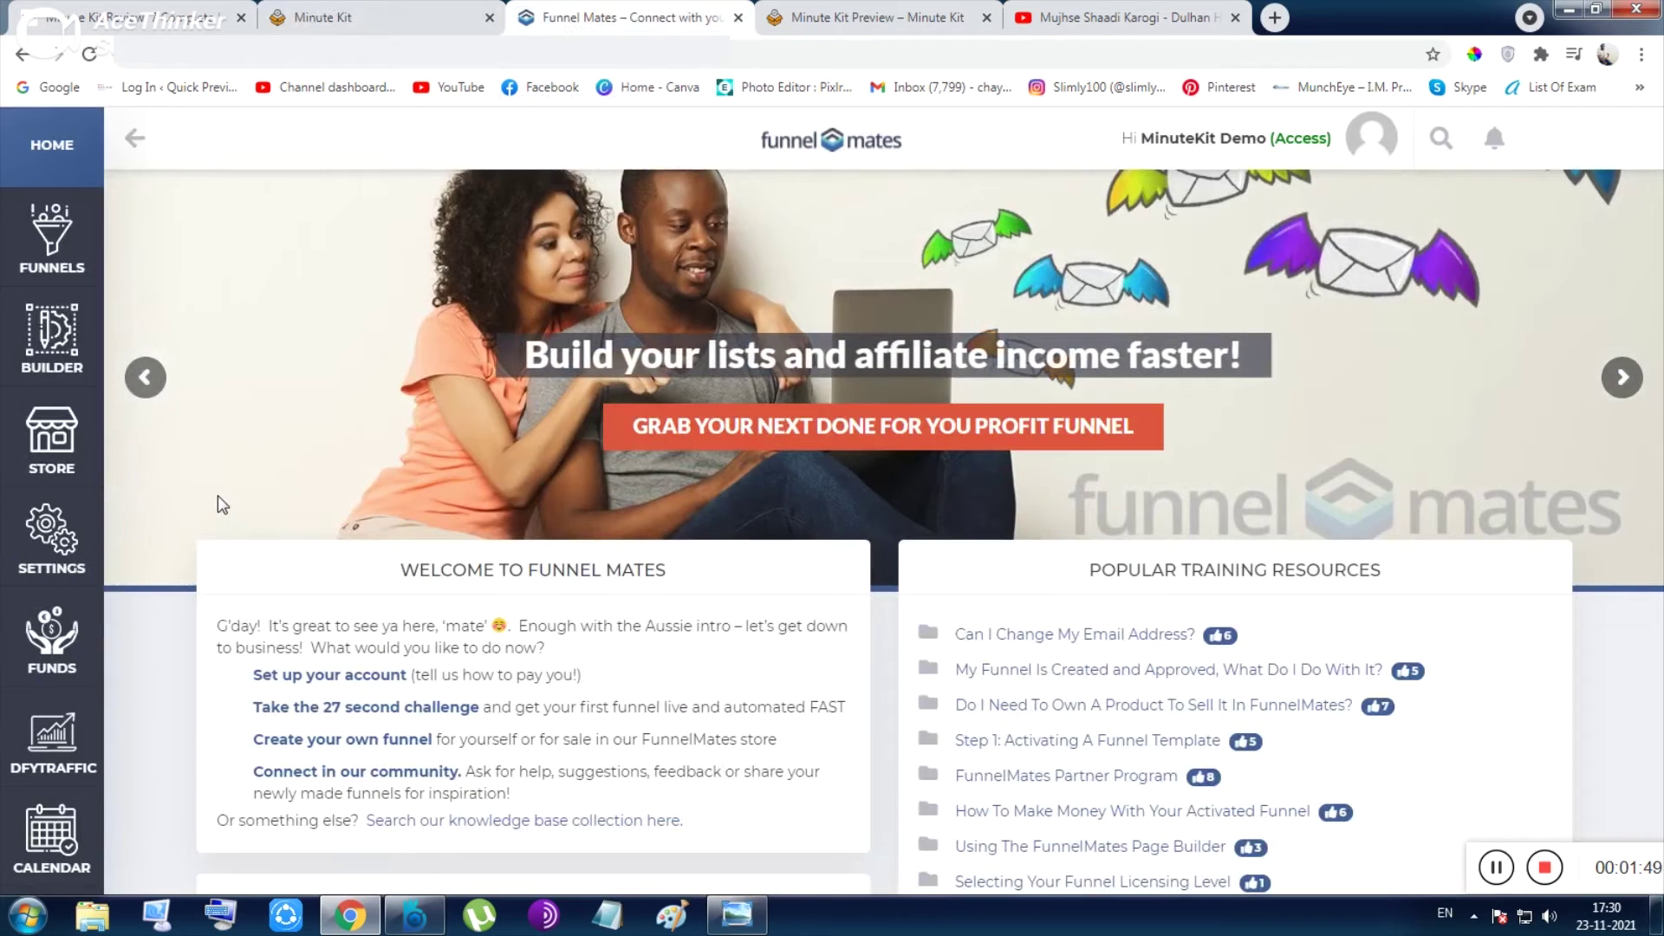
pyautogui.scroll(-2, 218, 493)
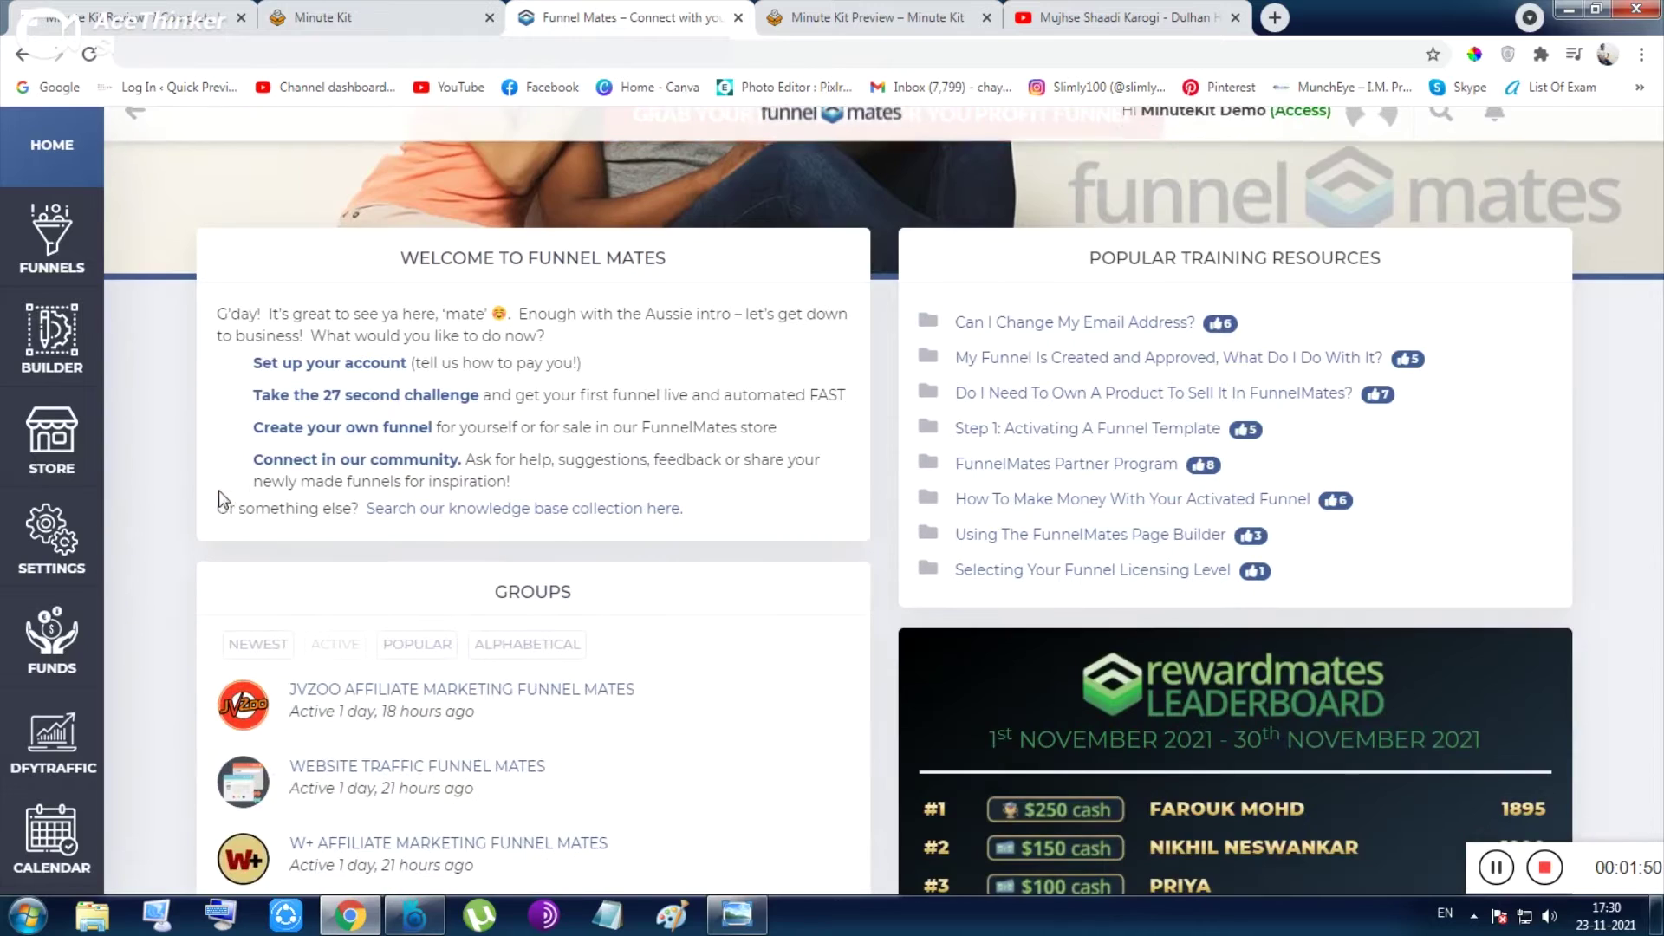
# - Open the 'Can I Change My Email Address?' article under Popular Training Resources
pyautogui.click(1116, 325)
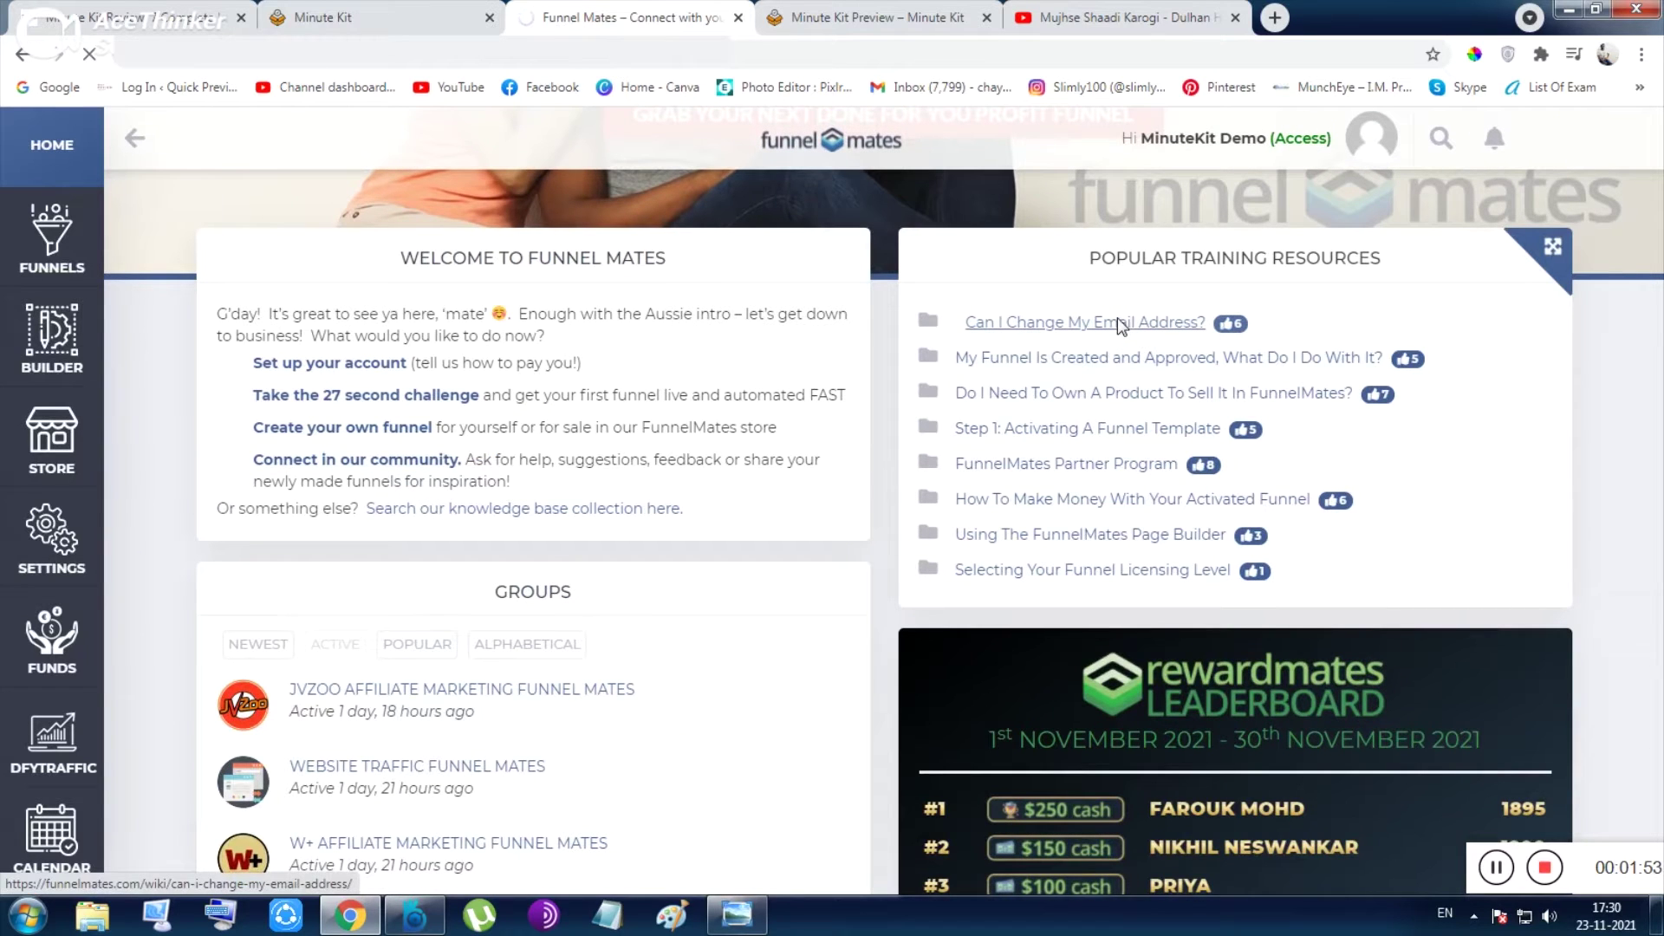
pyautogui.scroll(-5, 684, 526)
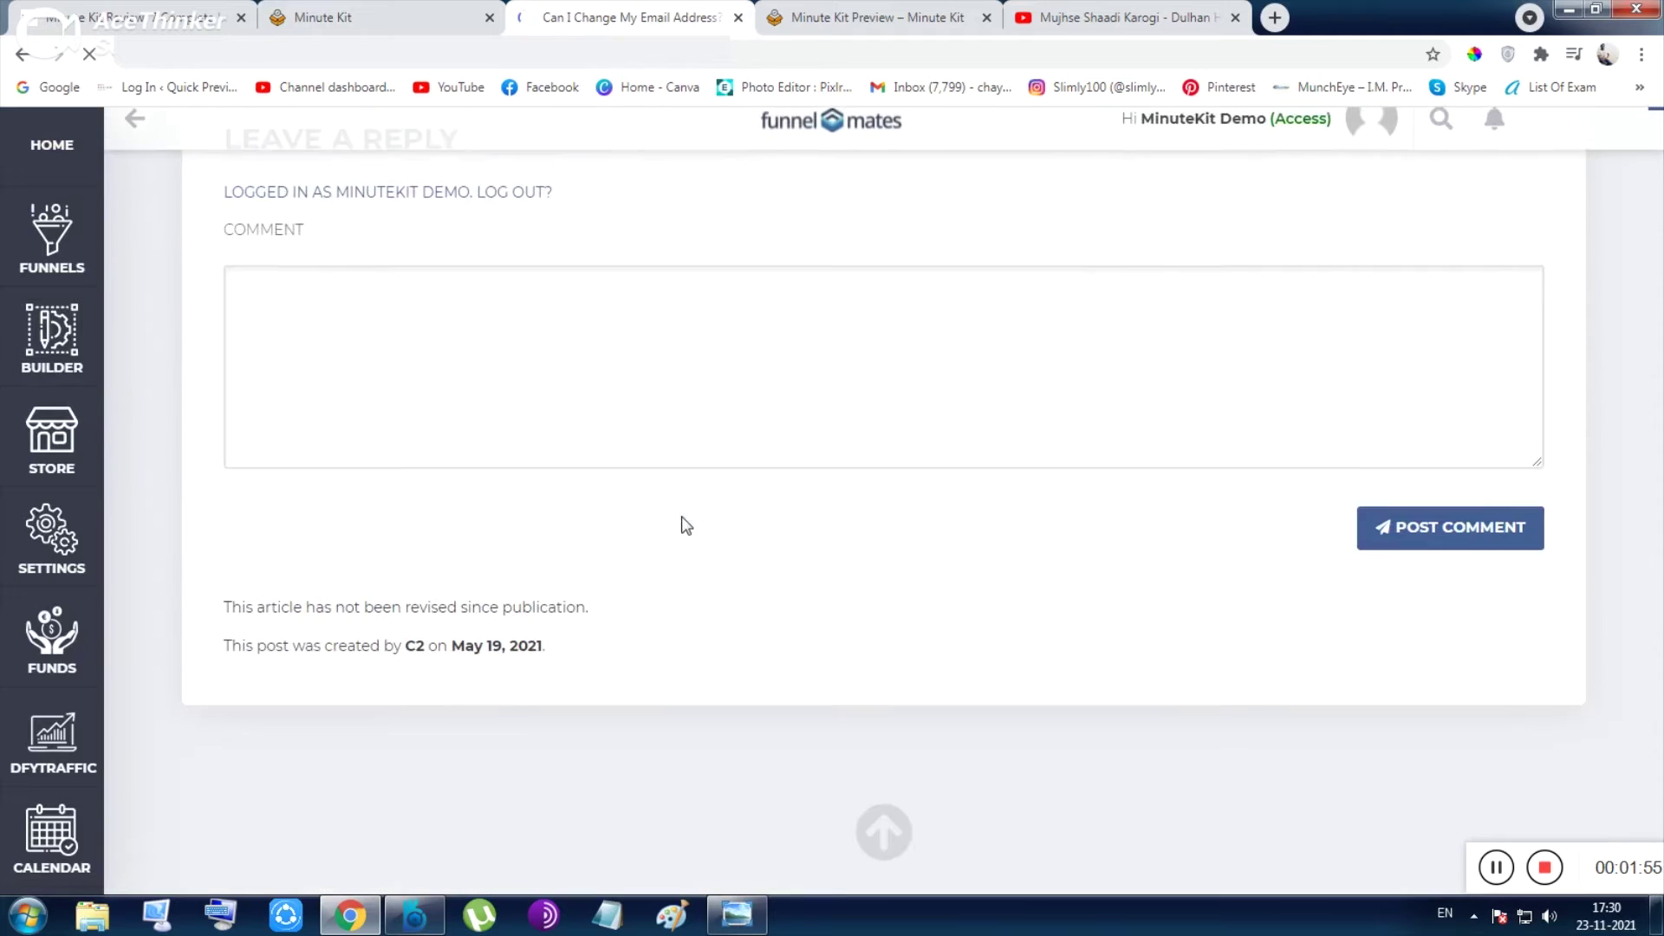
pyautogui.scroll(-2, 15, 634)
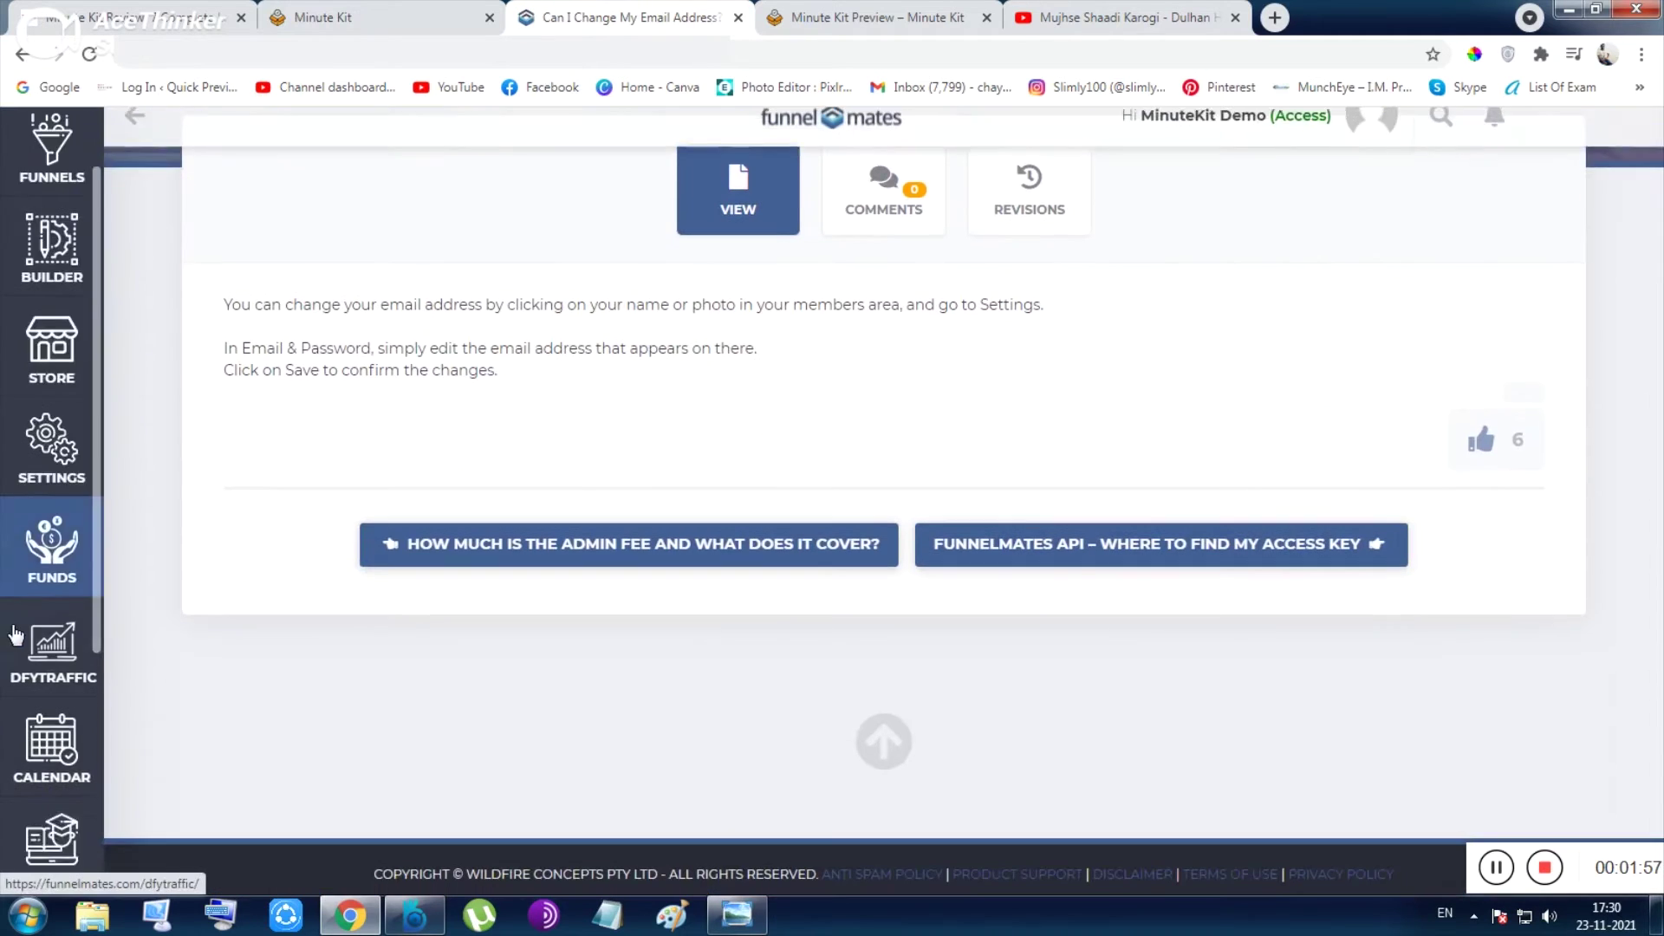
pyautogui.scroll(-3, 16, 635)
pyautogui.scroll(2, 267, 546)
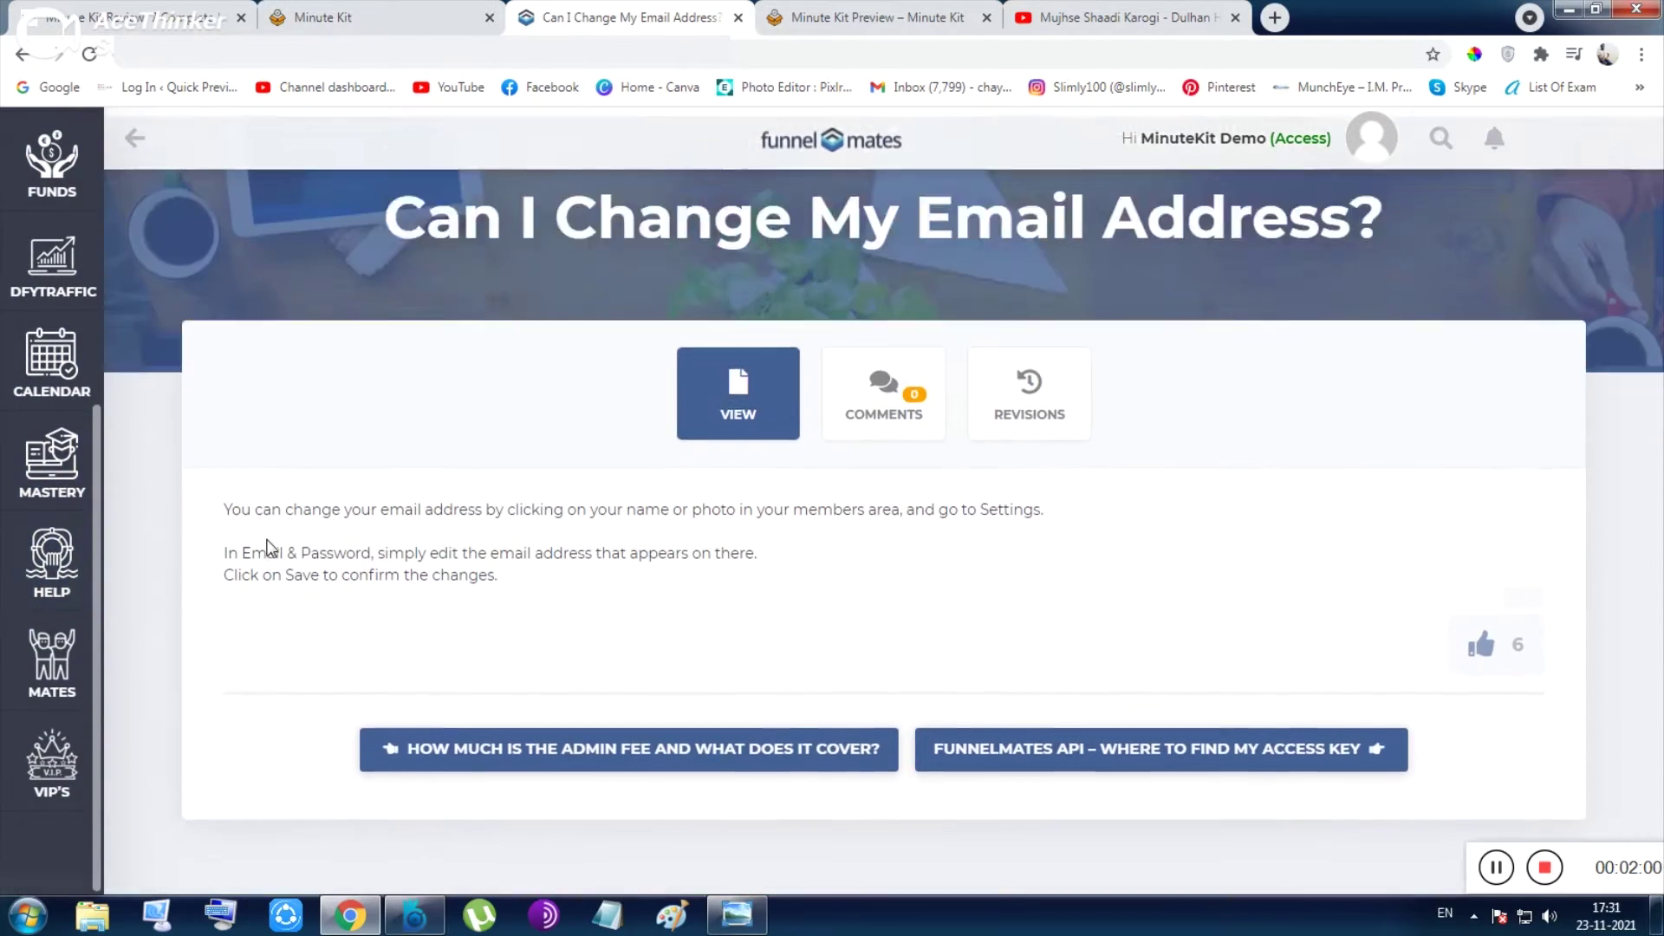
pyautogui.hotkey('ctrl', '1')
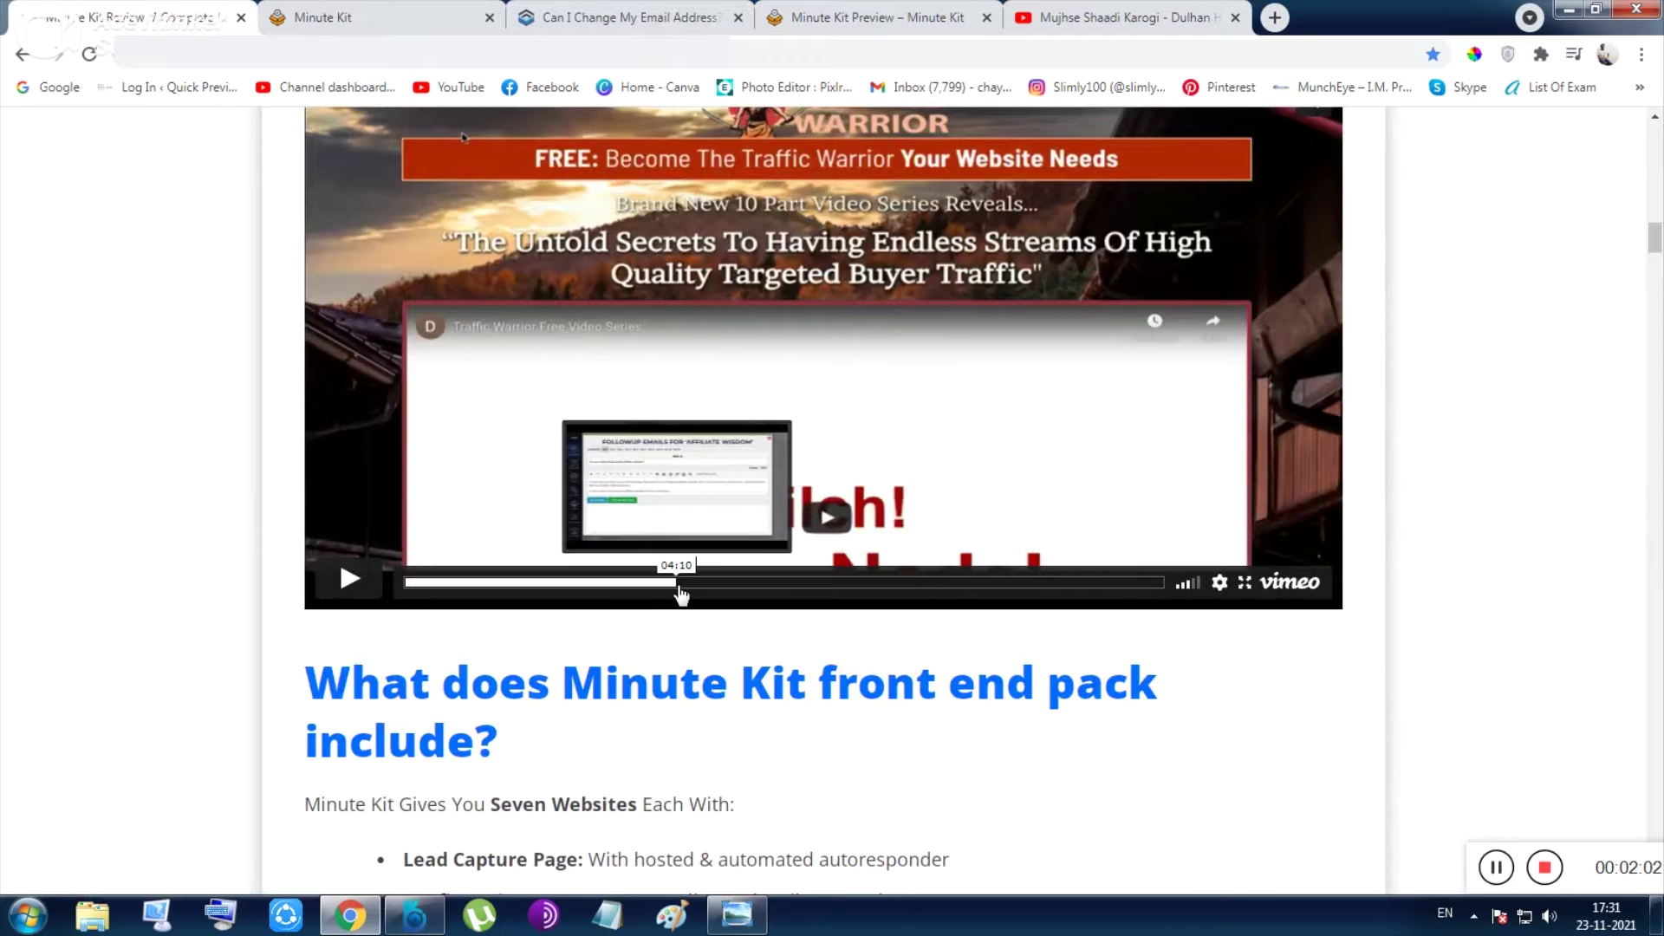
pyautogui.click(680, 586)
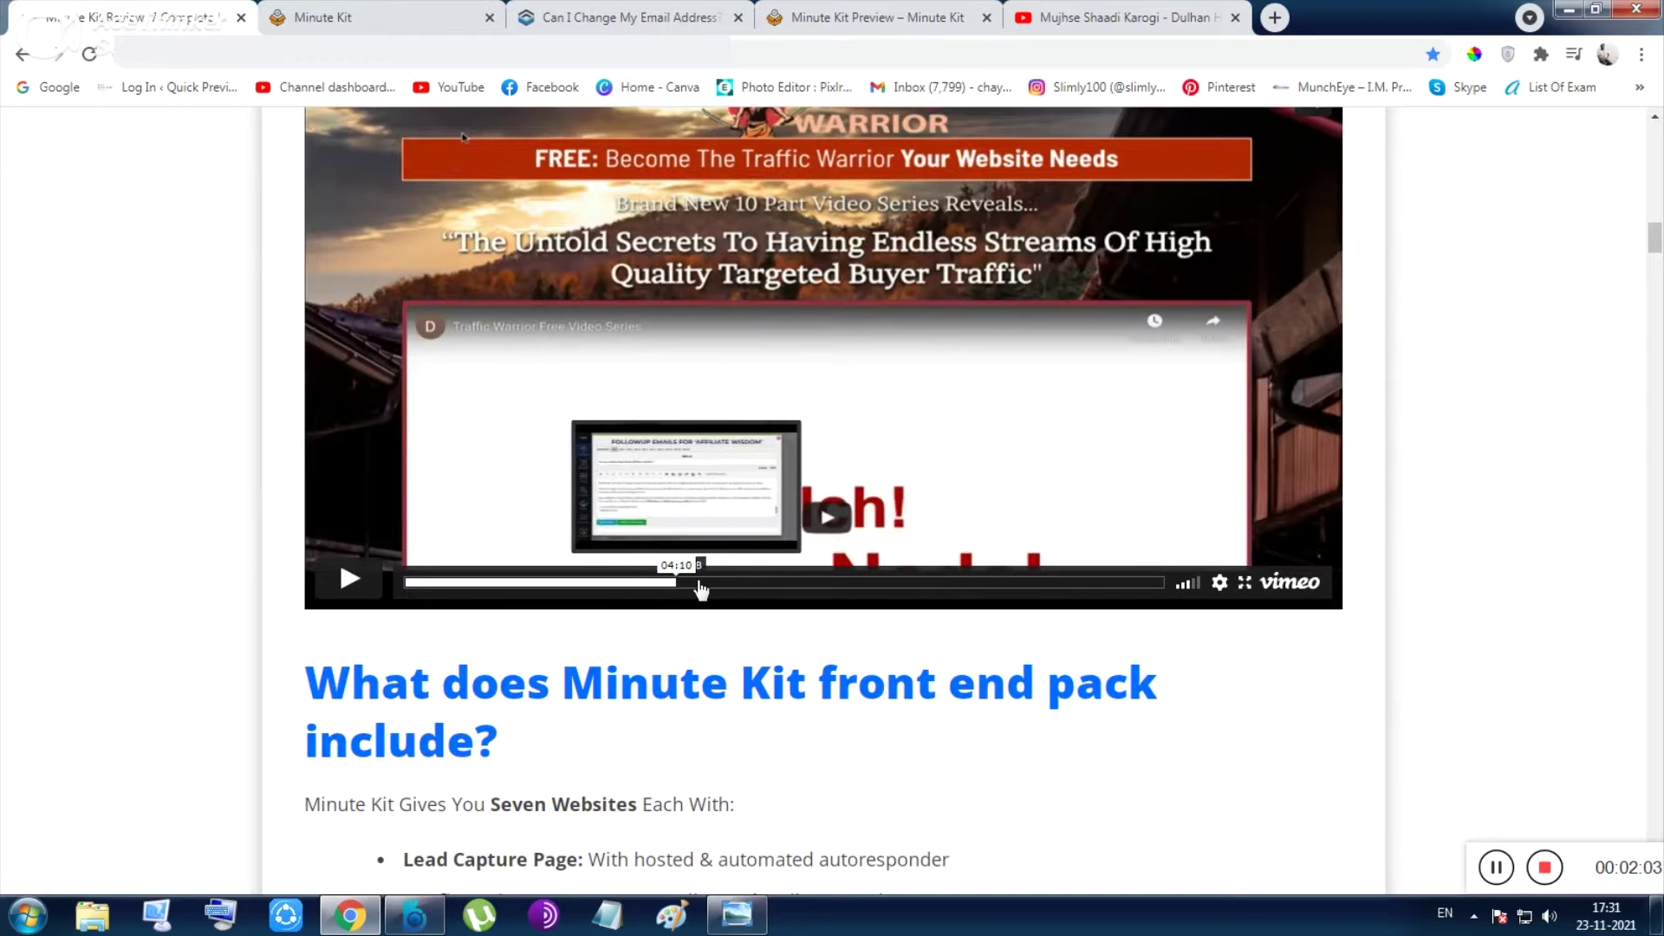
pyautogui.click(817, 594)
pyautogui.scroll(6, 813, 598)
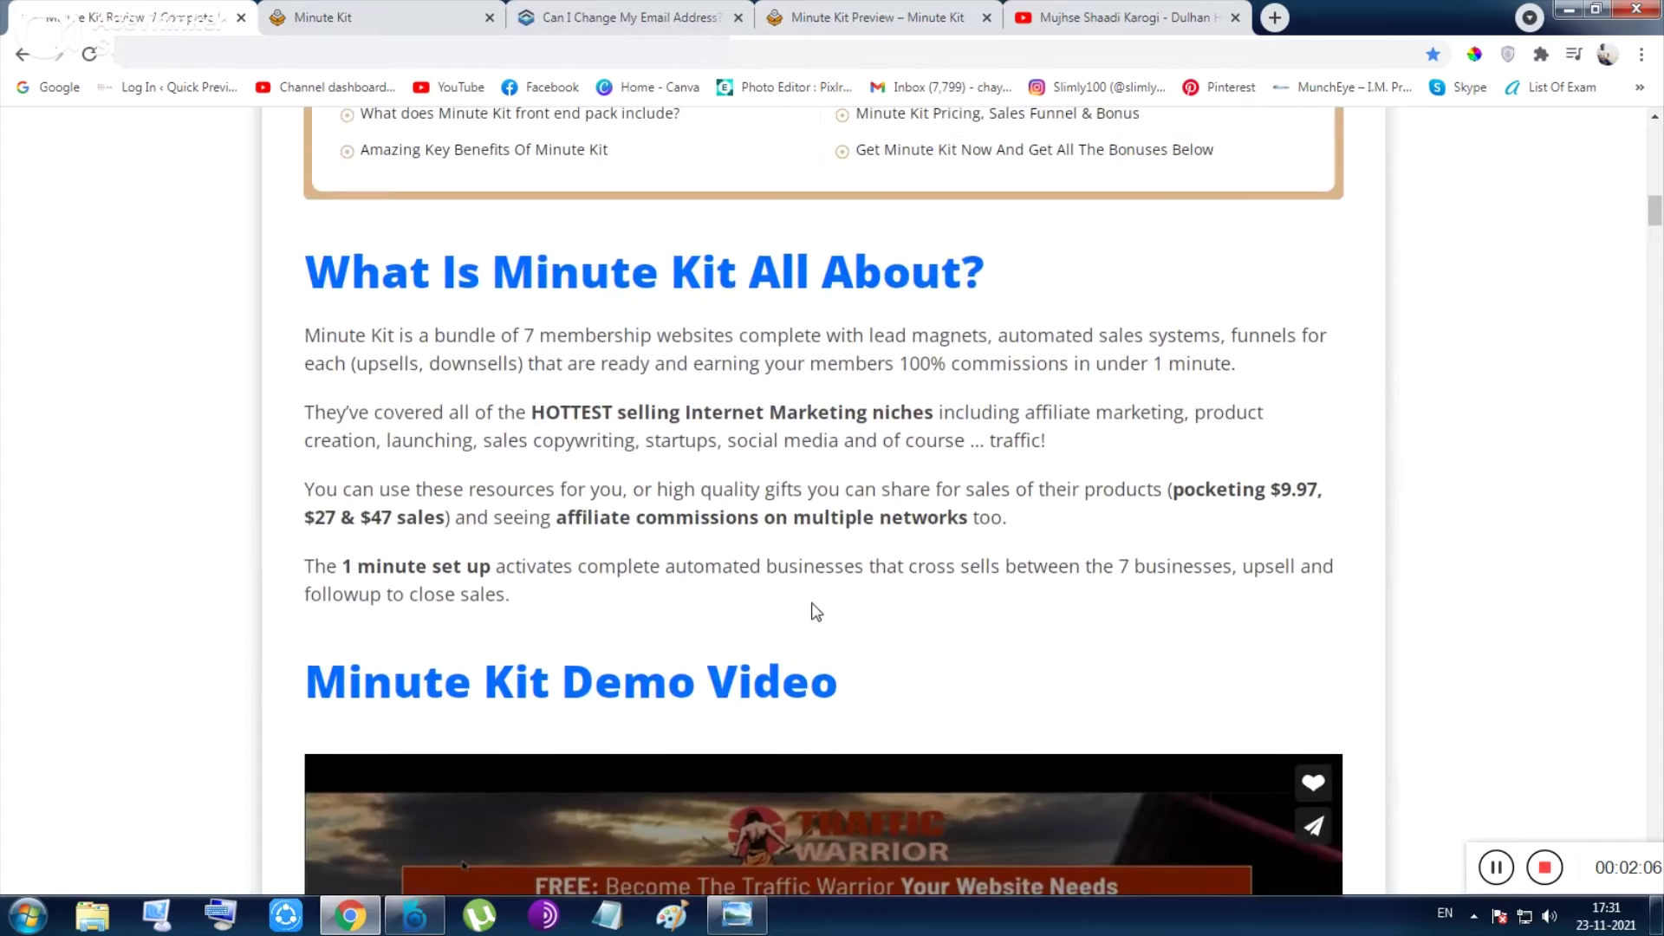
pyautogui.scroll(-10, 806, 608)
pyautogui.scroll(-2, 820, 592)
pyautogui.scroll(7, 848, 562)
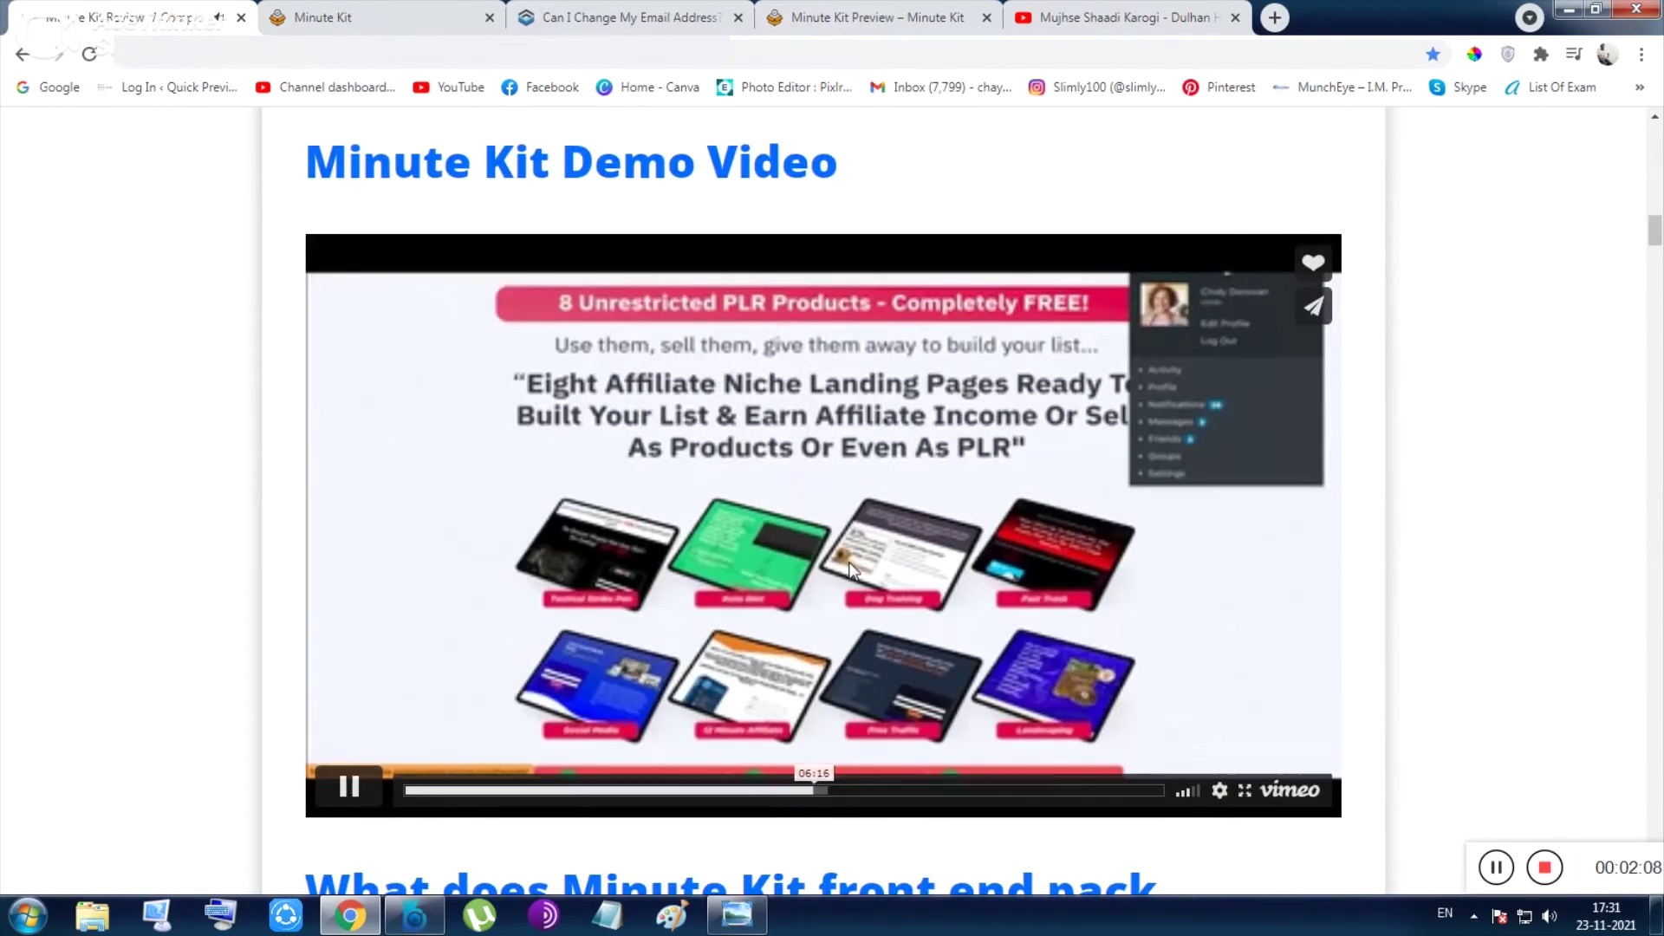
pyautogui.scroll(-3, 849, 572)
pyautogui.scroll(-6, 846, 573)
pyautogui.scroll(3, 845, 574)
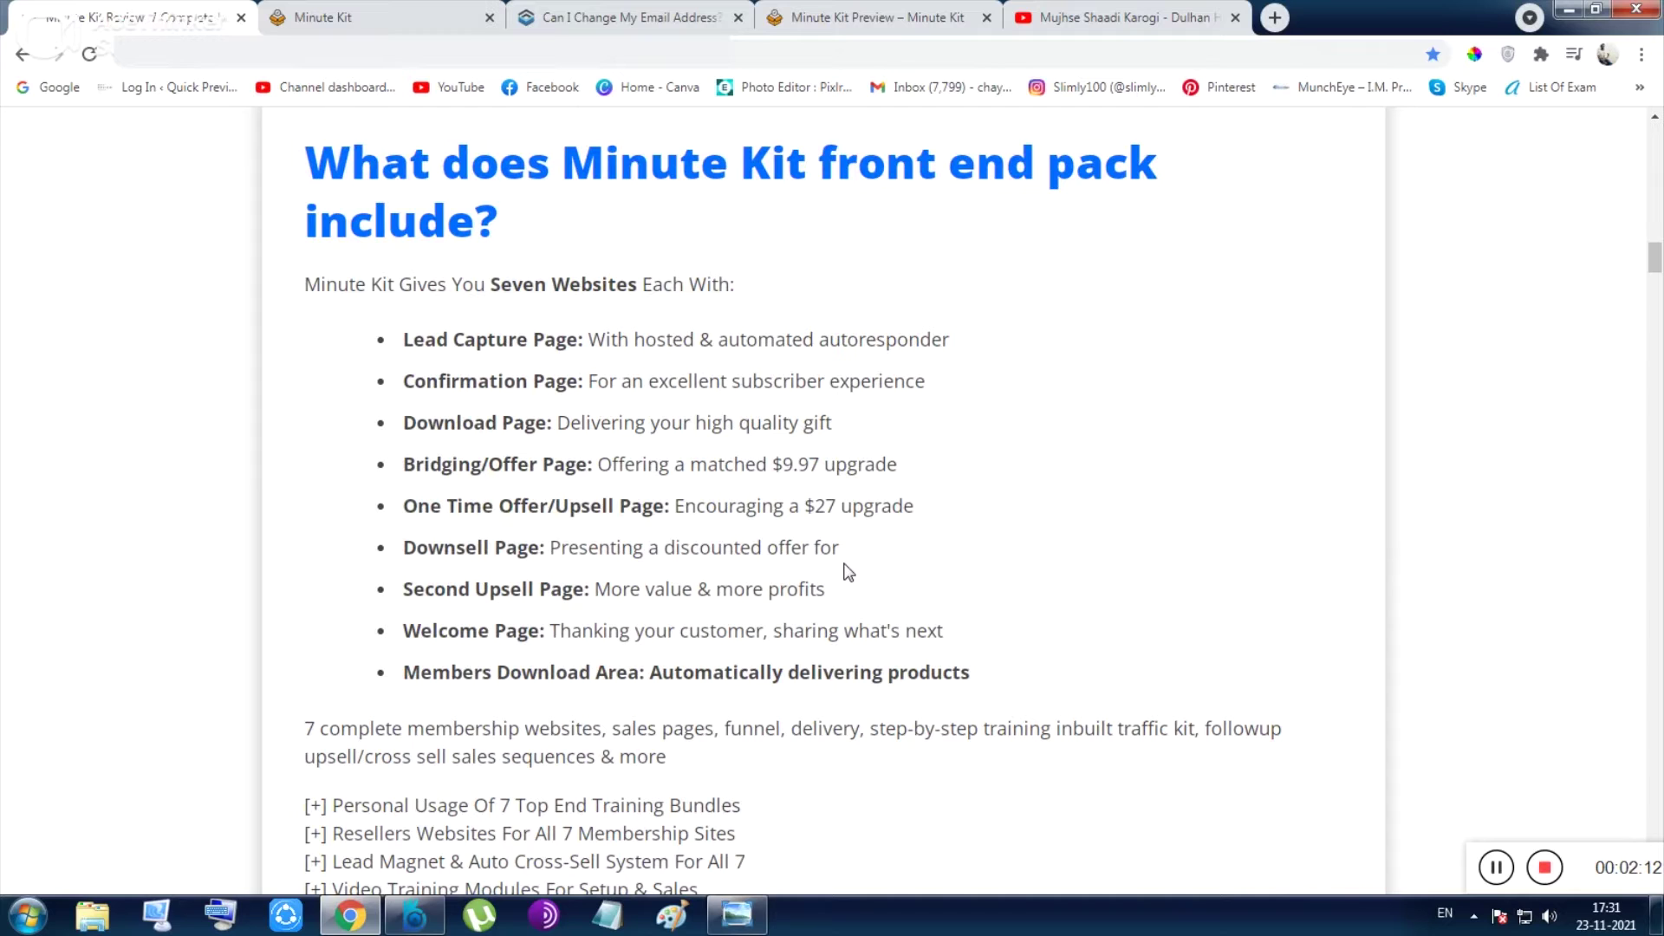
pyautogui.scroll(-3, 634, 428)
pyautogui.scroll(-2, 598, 481)
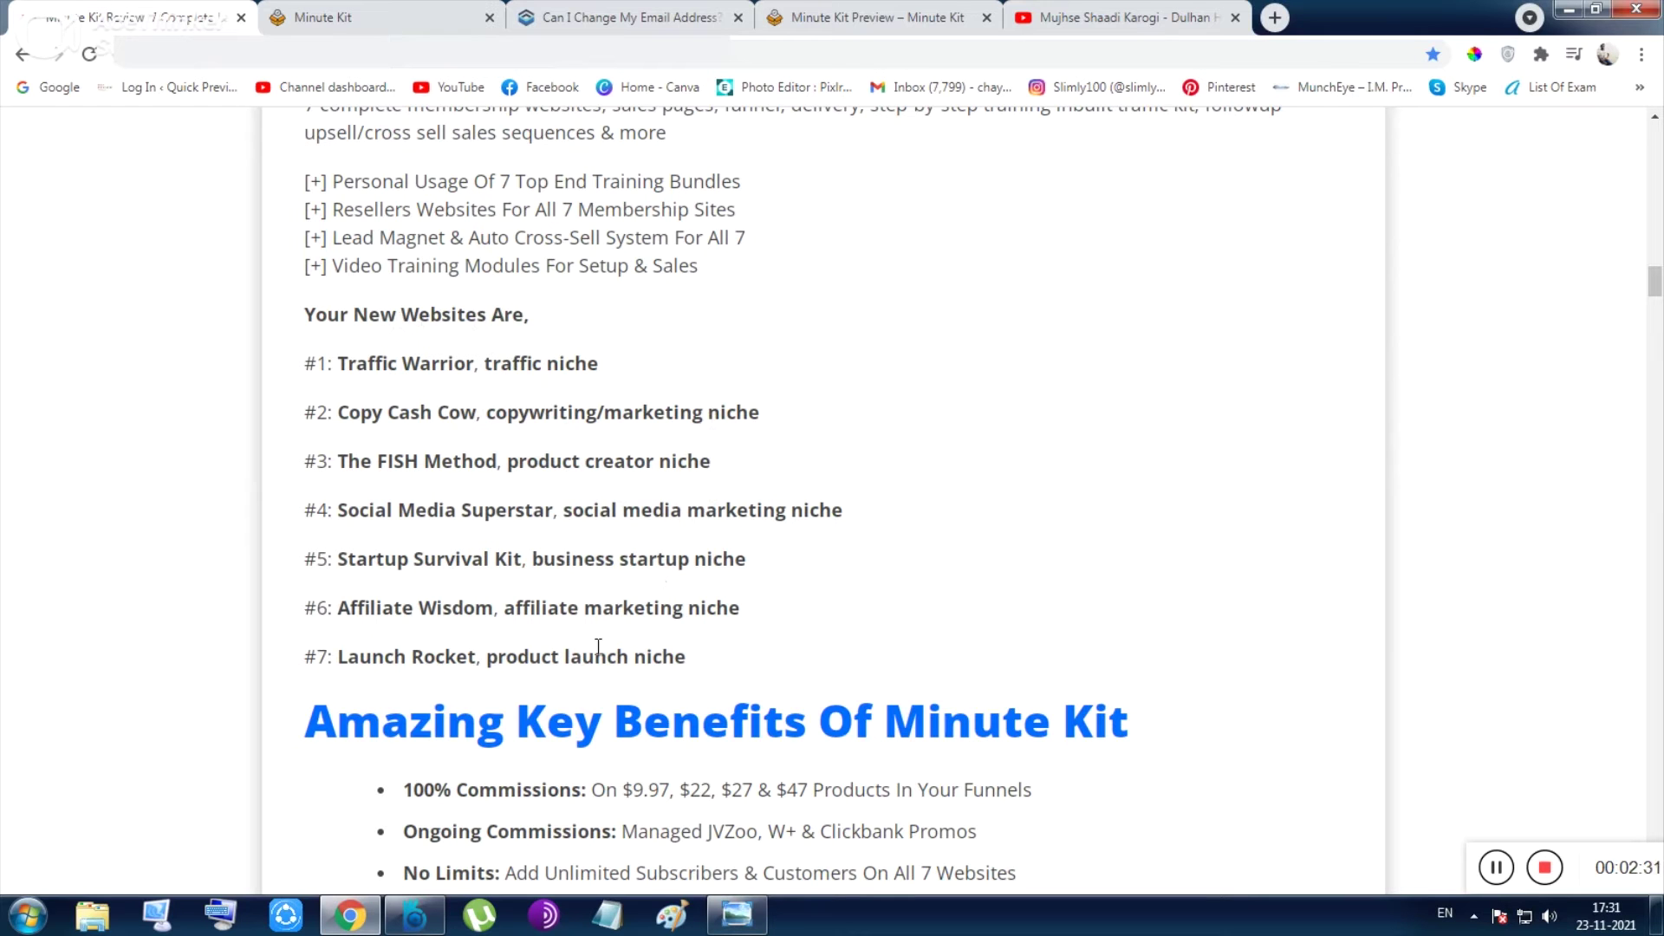
pyautogui.scroll(5, 600, 645)
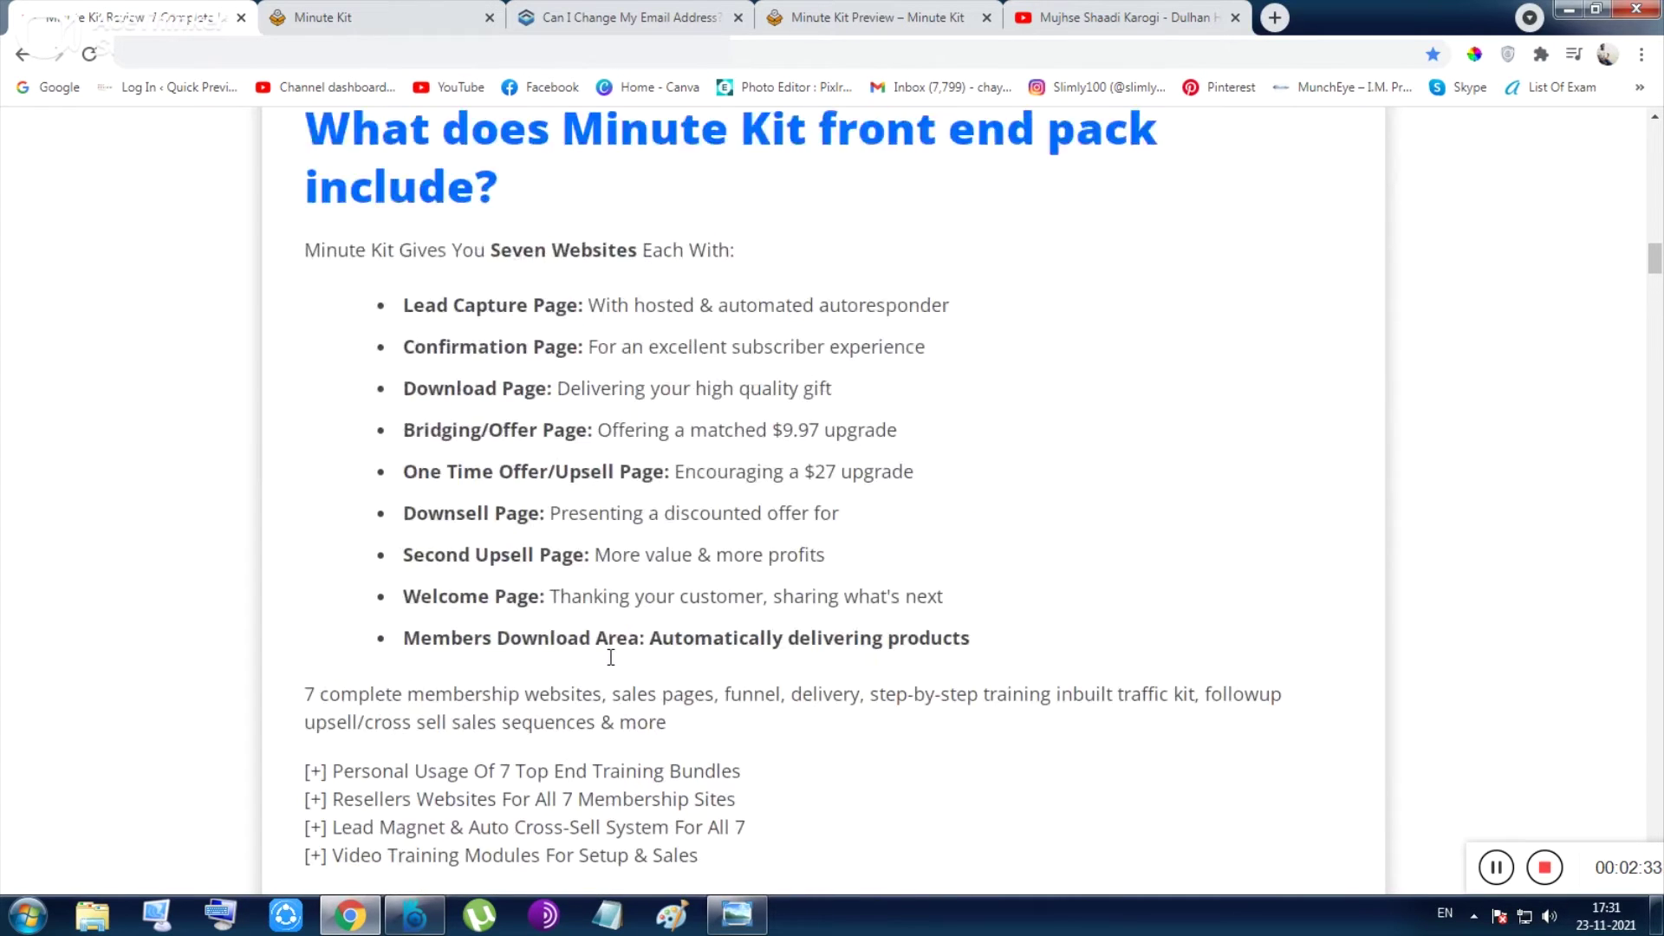
pyautogui.scroll(5, 600, 650)
pyautogui.scroll(5, 603, 664)
pyautogui.scroll(5, 602, 663)
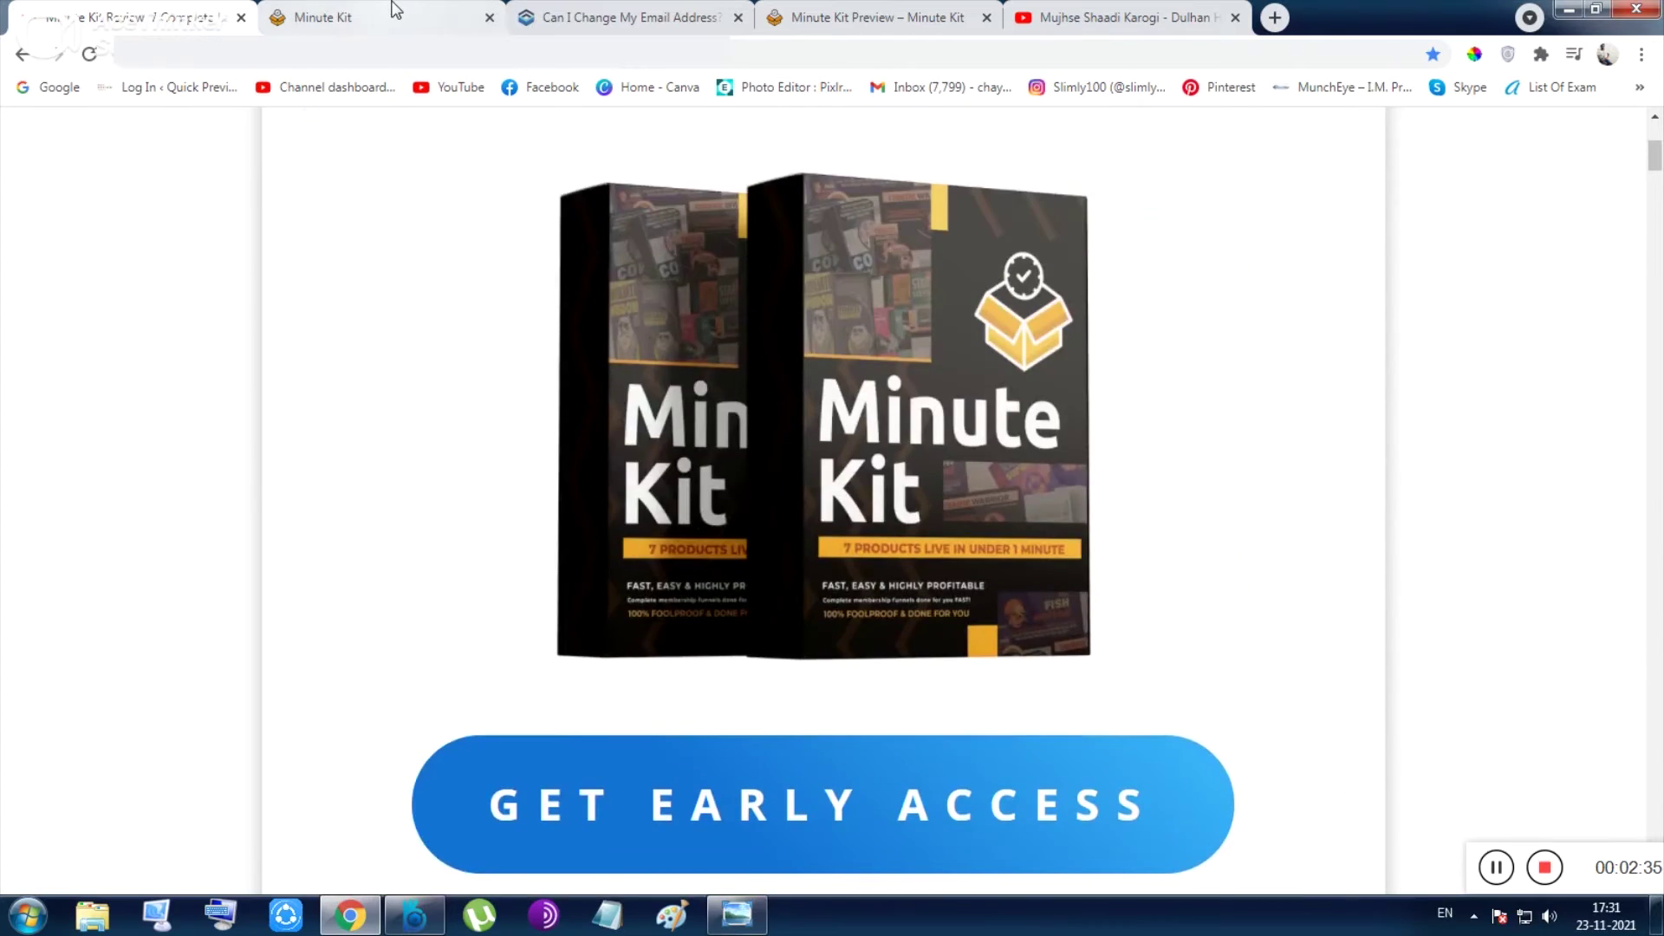
pyautogui.click(429, 17)
# - Go via the promotions calendar to the FunnelMates Funnels list and scroll to Traffic Warrior
pyautogui.click(655, 14)
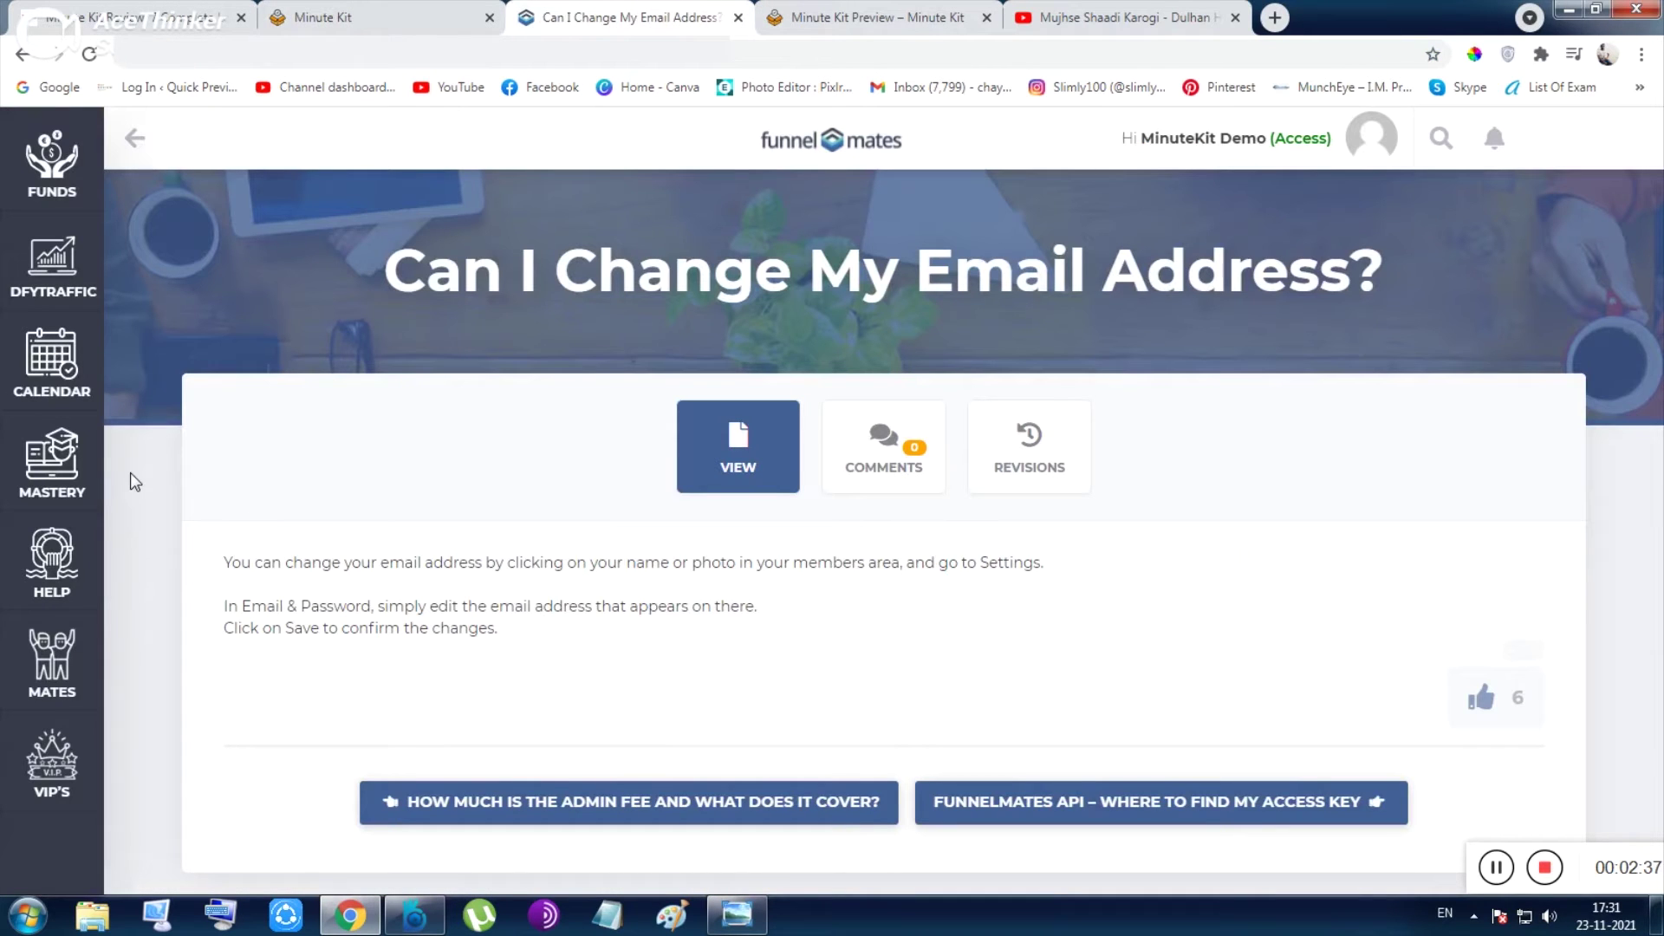
pyautogui.click(52, 368)
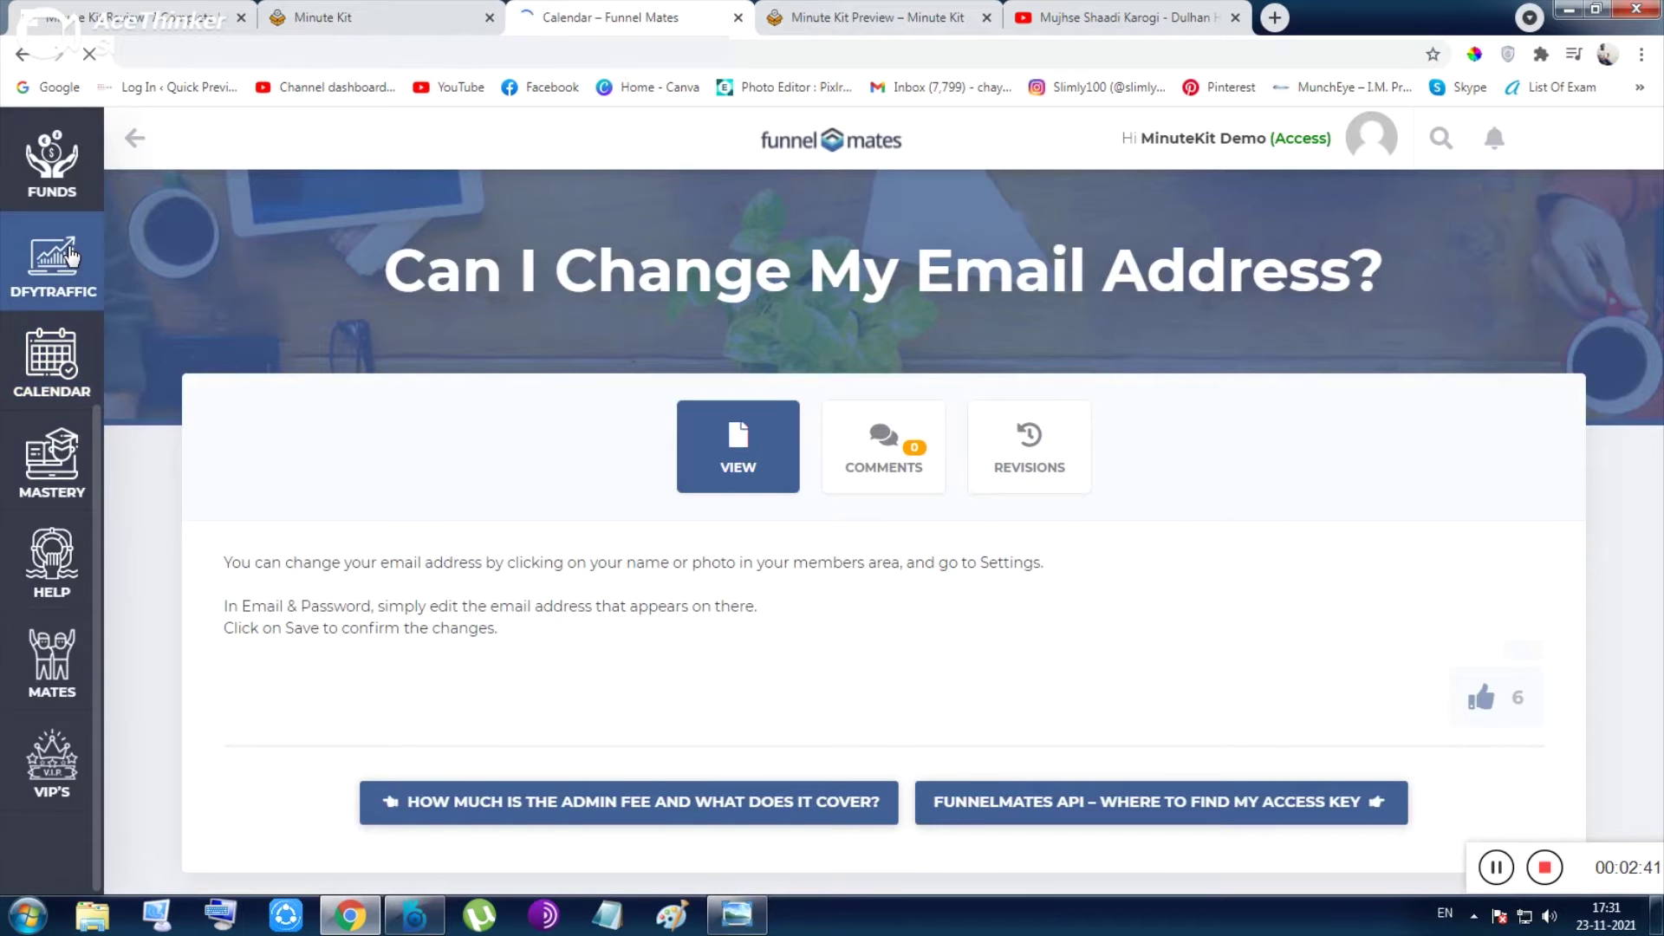
pyautogui.scroll(-2, 486, 577)
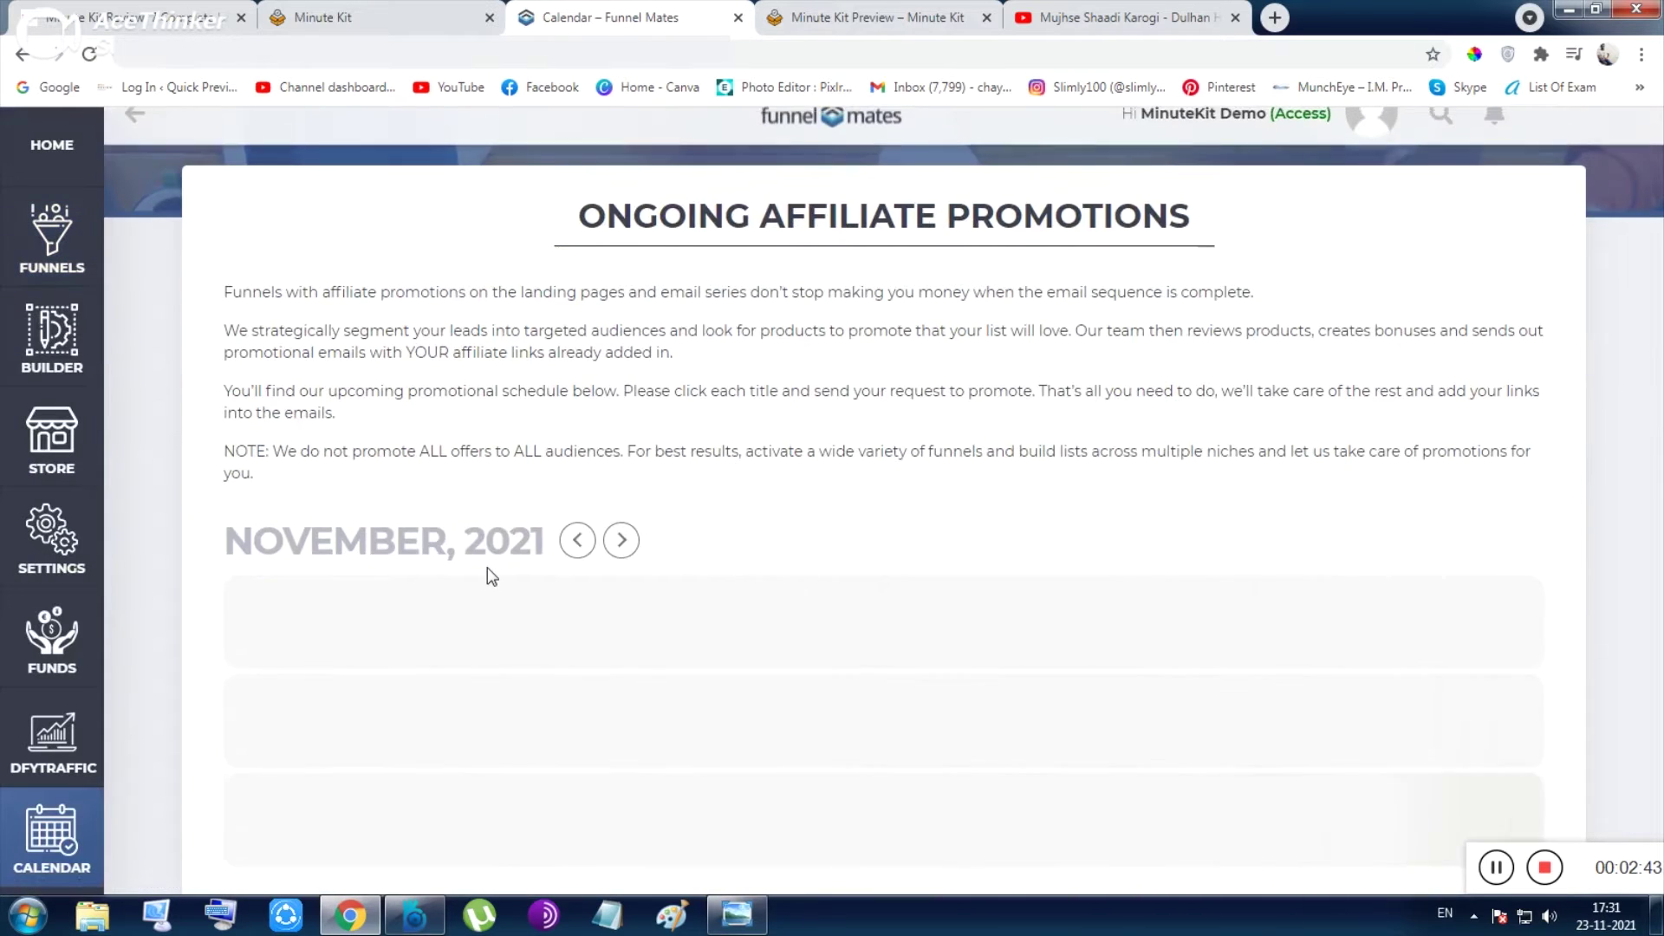
pyautogui.scroll(-2, 487, 579)
pyautogui.scroll(4, 488, 579)
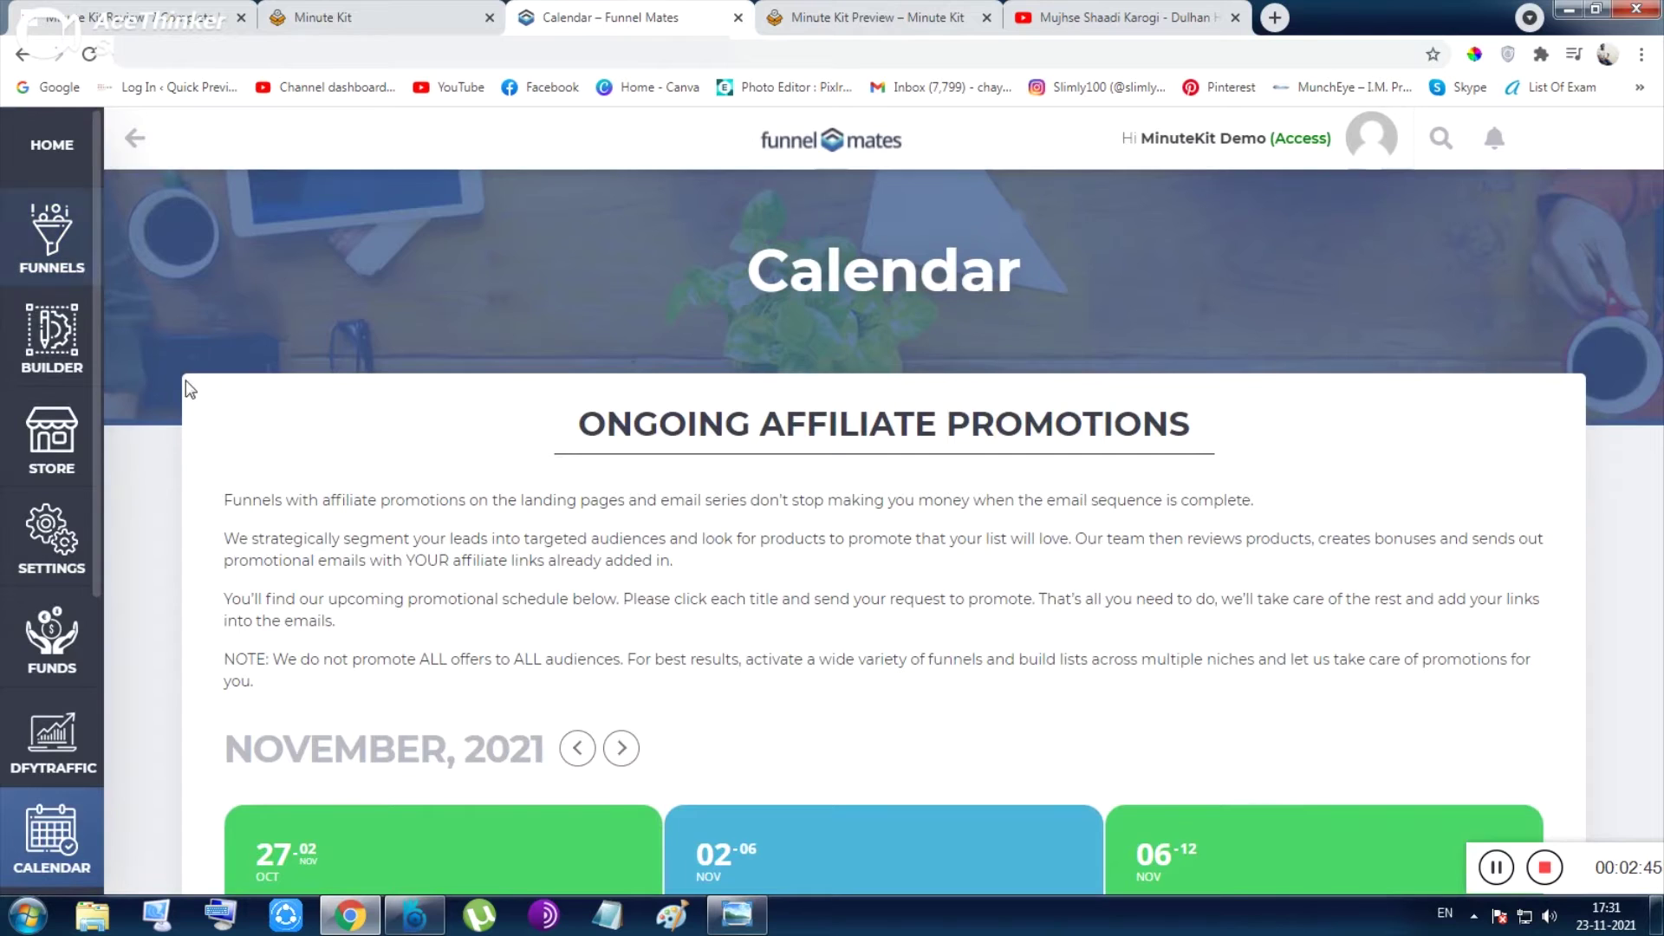
pyautogui.scroll(-3, 186, 381)
pyautogui.scroll(-5, 189, 390)
pyautogui.scroll(4, 191, 386)
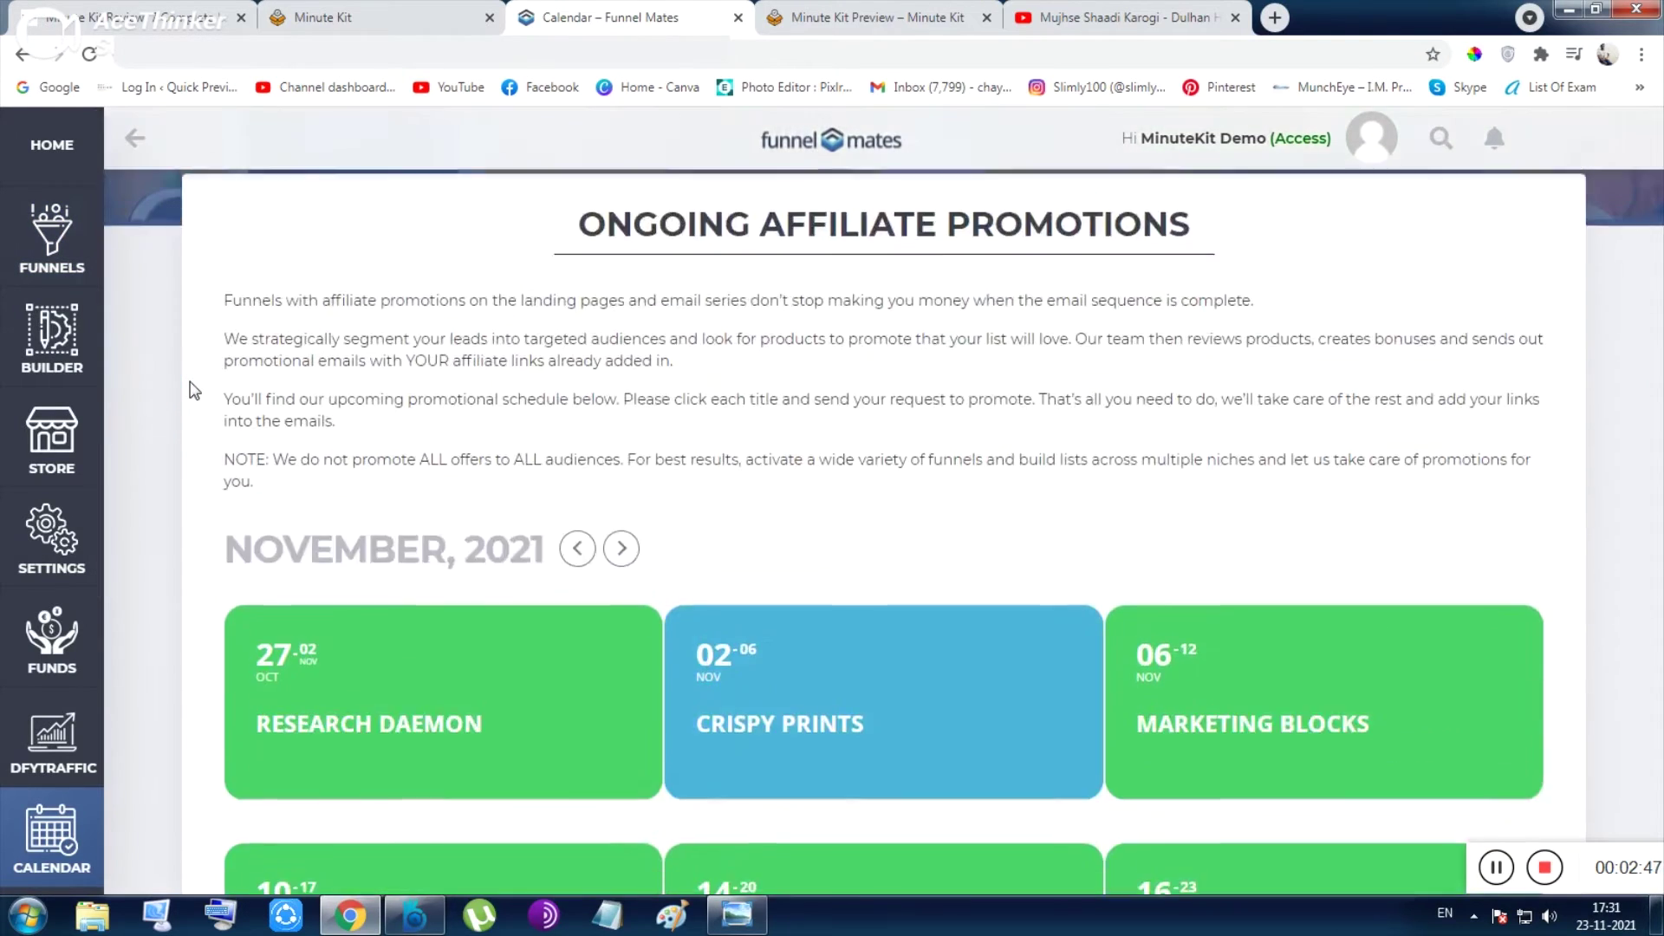
pyautogui.scroll(2, 191, 386)
pyautogui.click(29, 234)
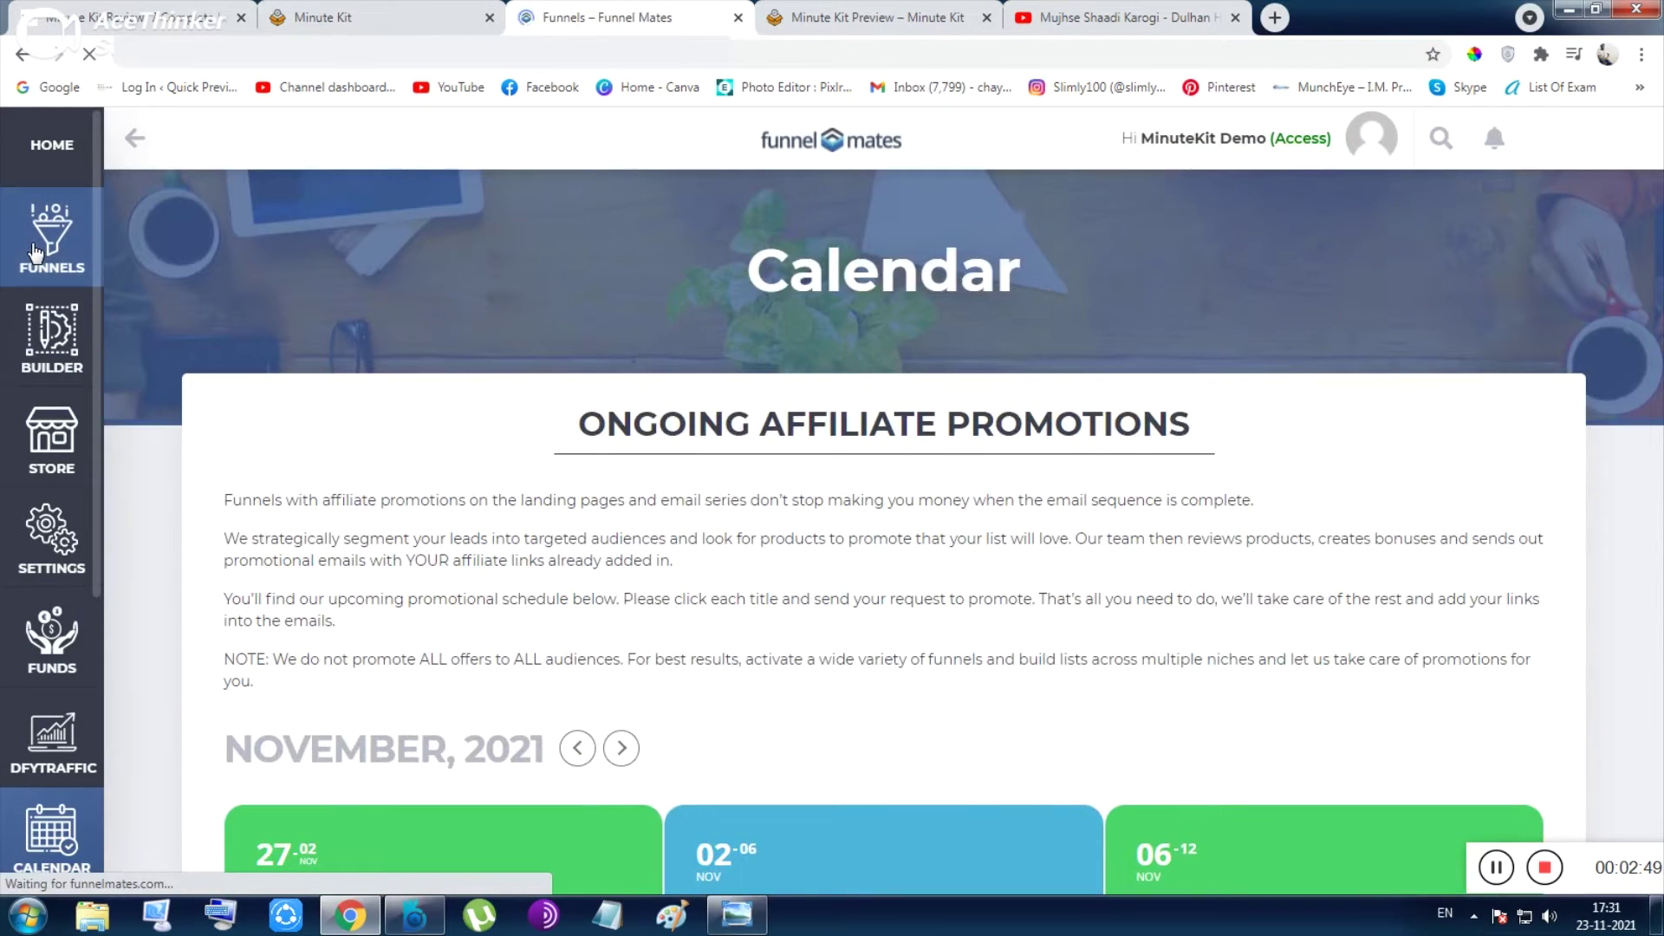
pyautogui.click(276, 438)
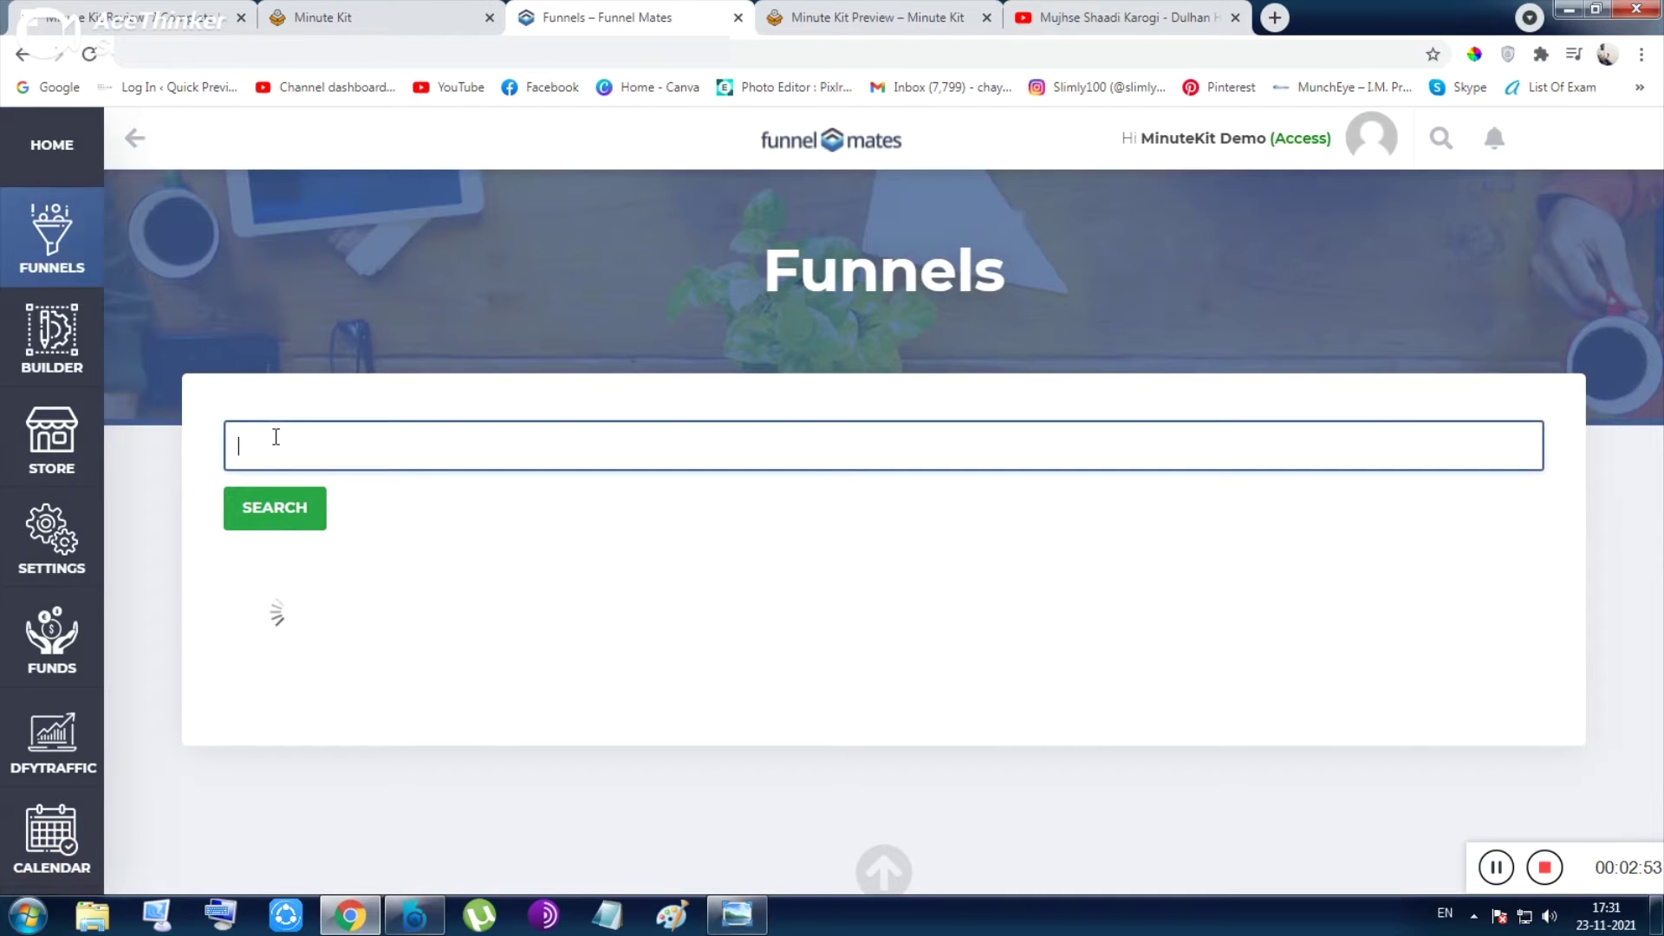
pyautogui.scroll(-3, 881, 672)
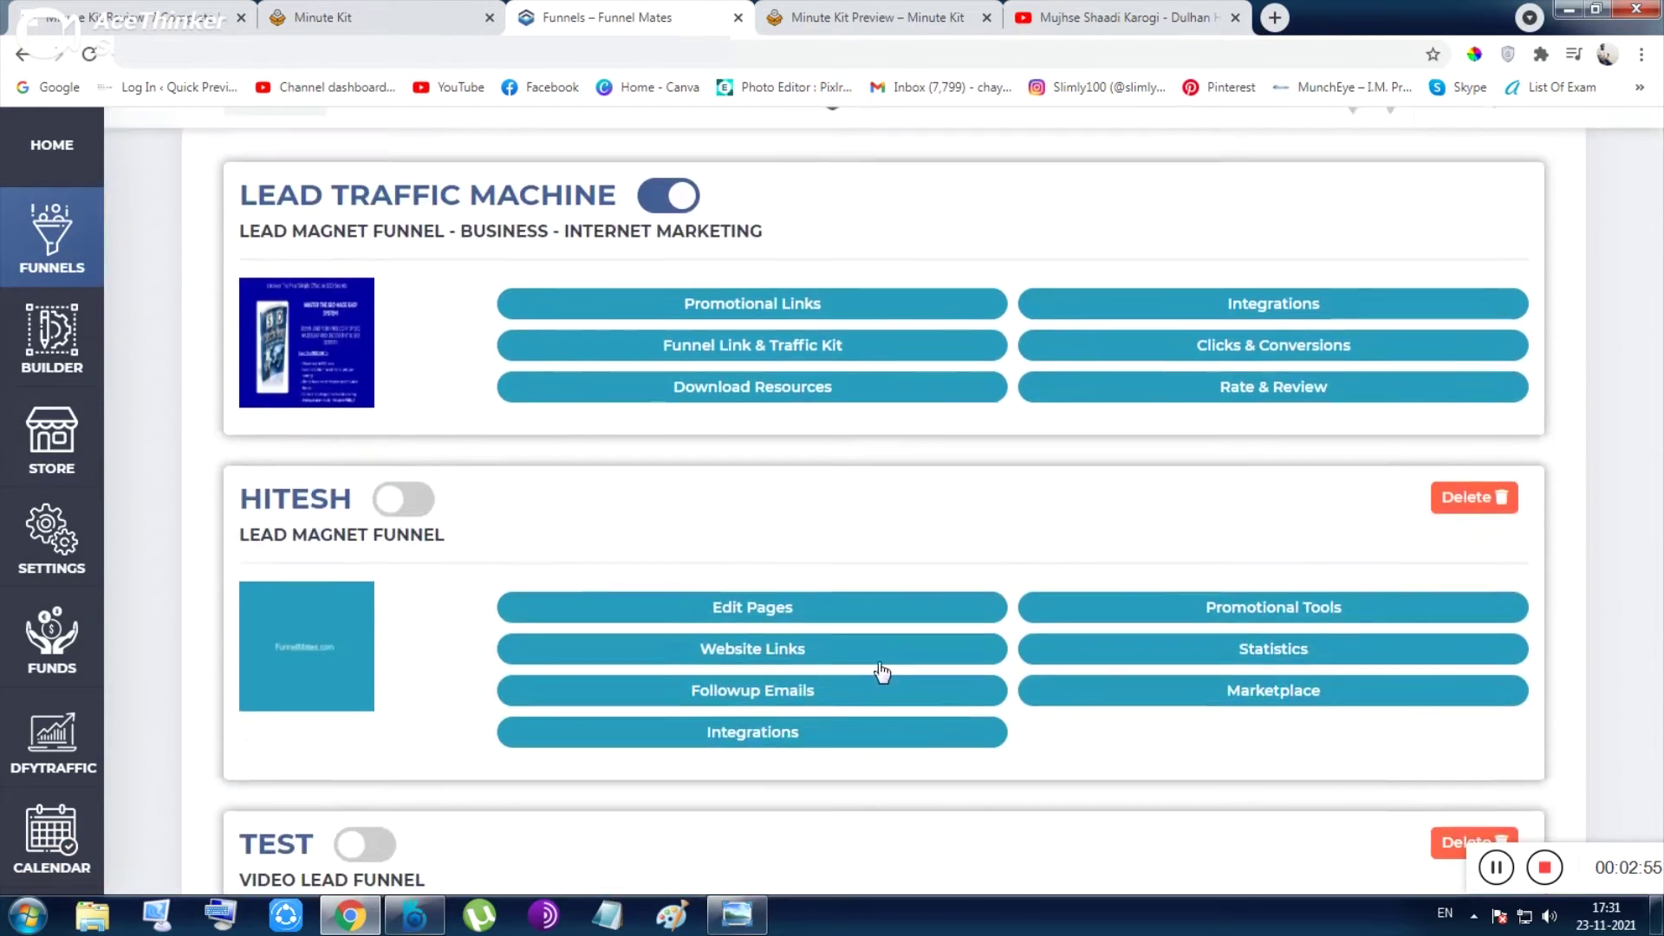
pyautogui.scroll(2, 1041, 507)
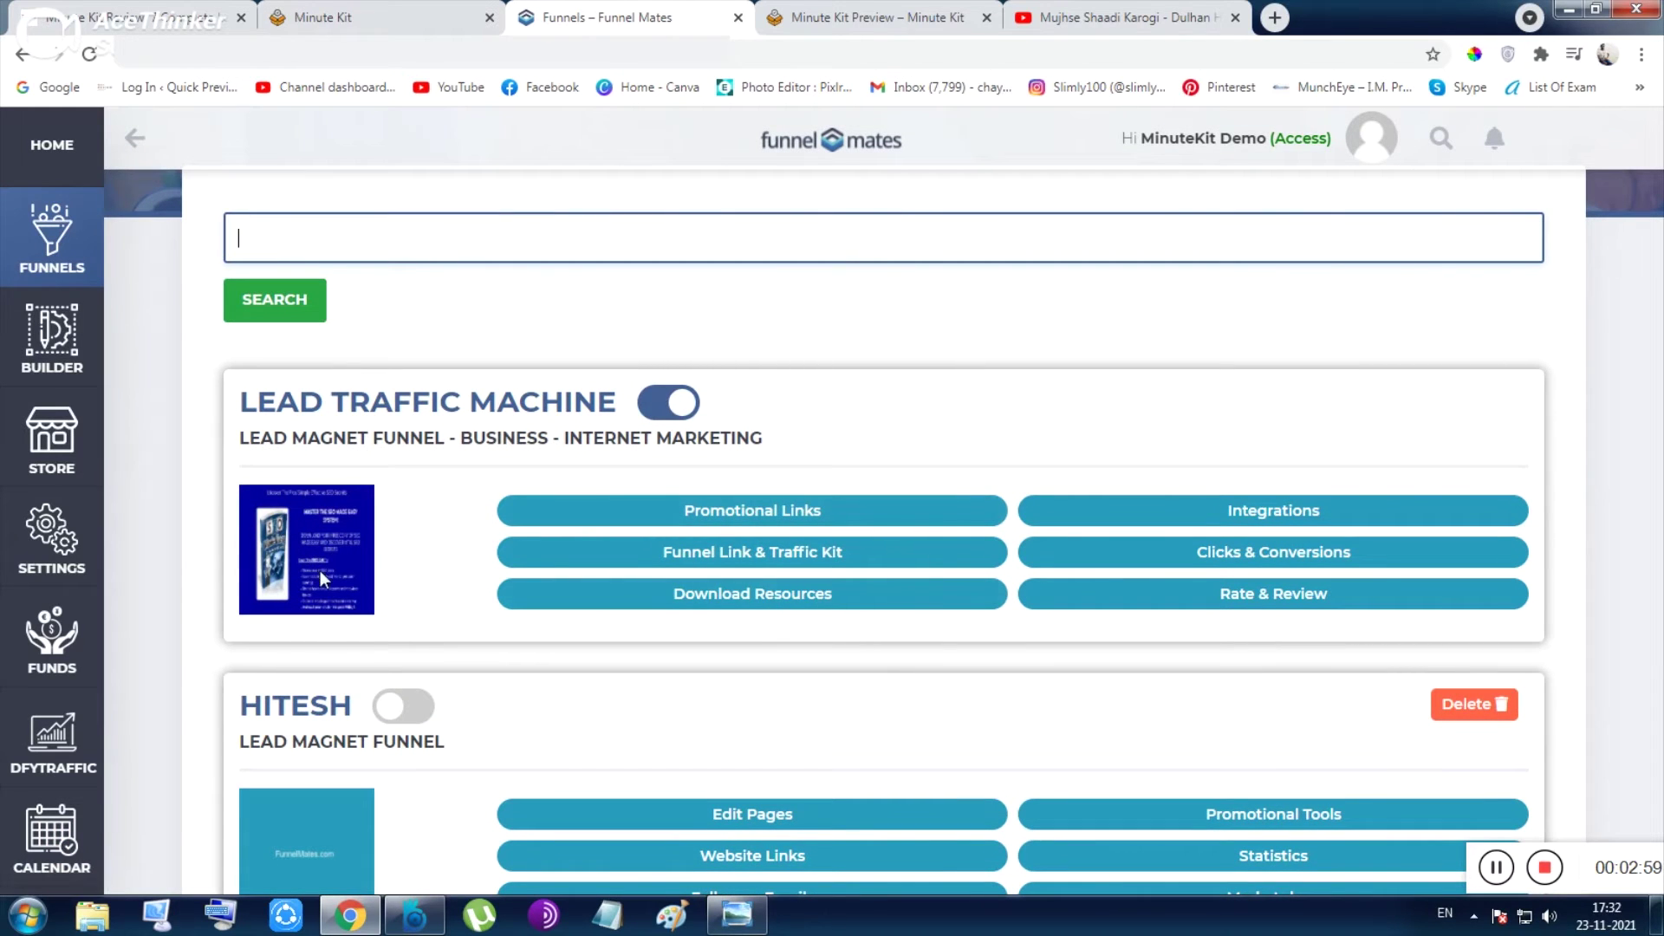
pyautogui.scroll(-3, 620, 436)
pyautogui.scroll(-2, 612, 455)
pyautogui.scroll(-2, 605, 468)
pyautogui.scroll(2, 606, 468)
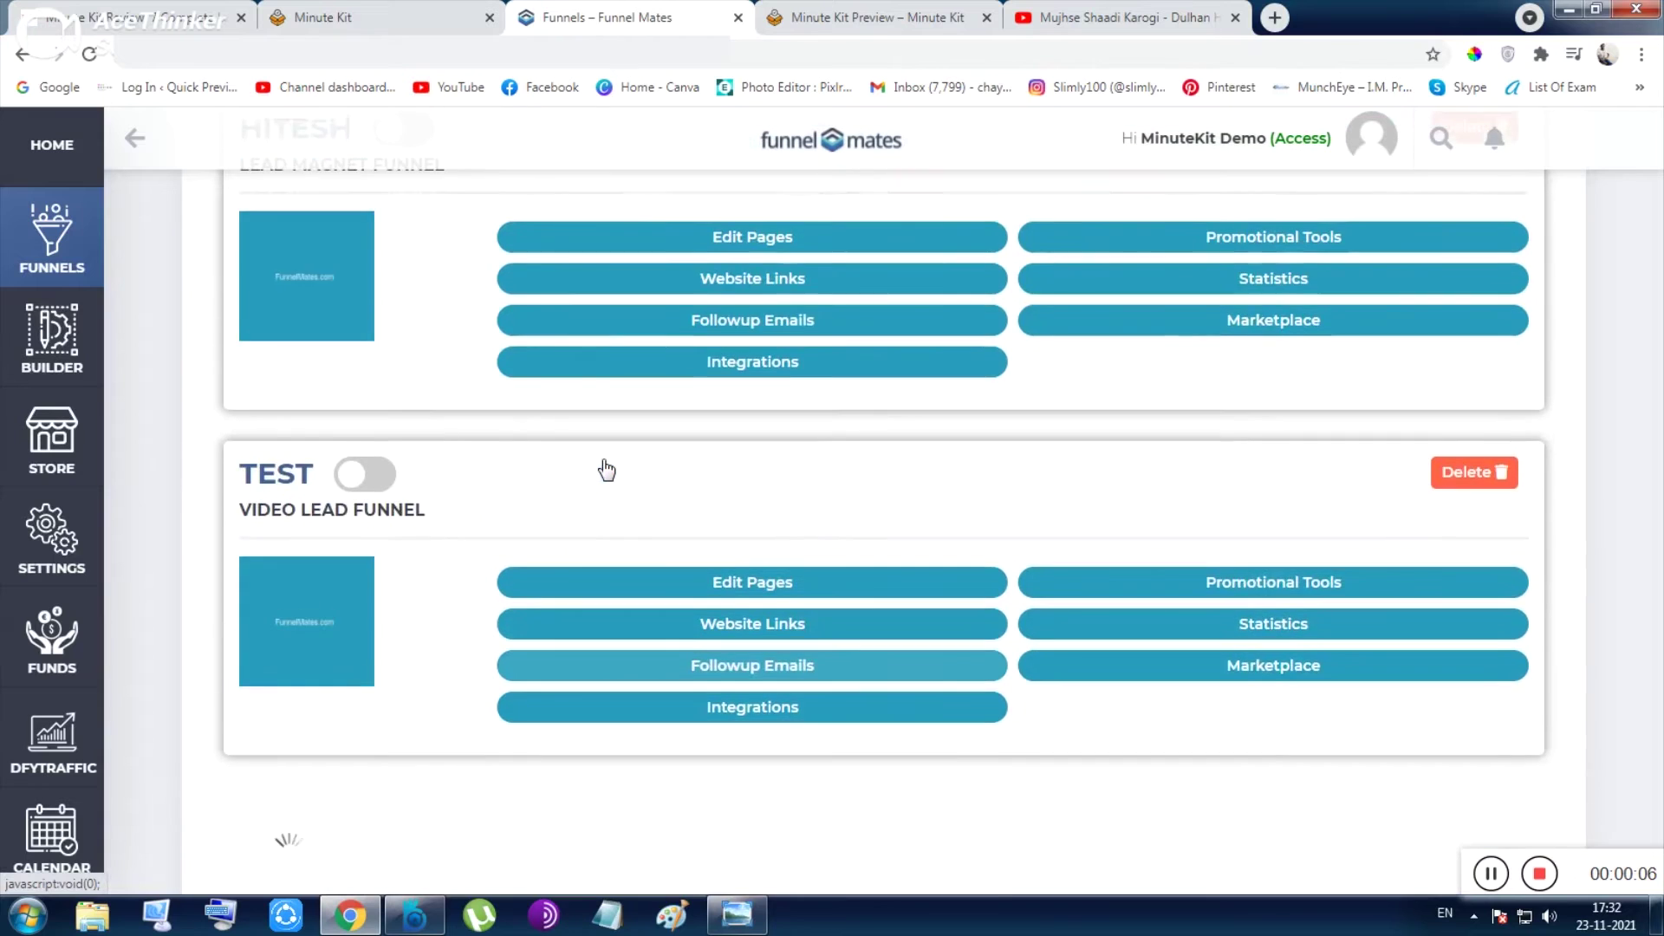
pyautogui.scroll(4, 607, 470)
pyautogui.scroll(-2, 278, 520)
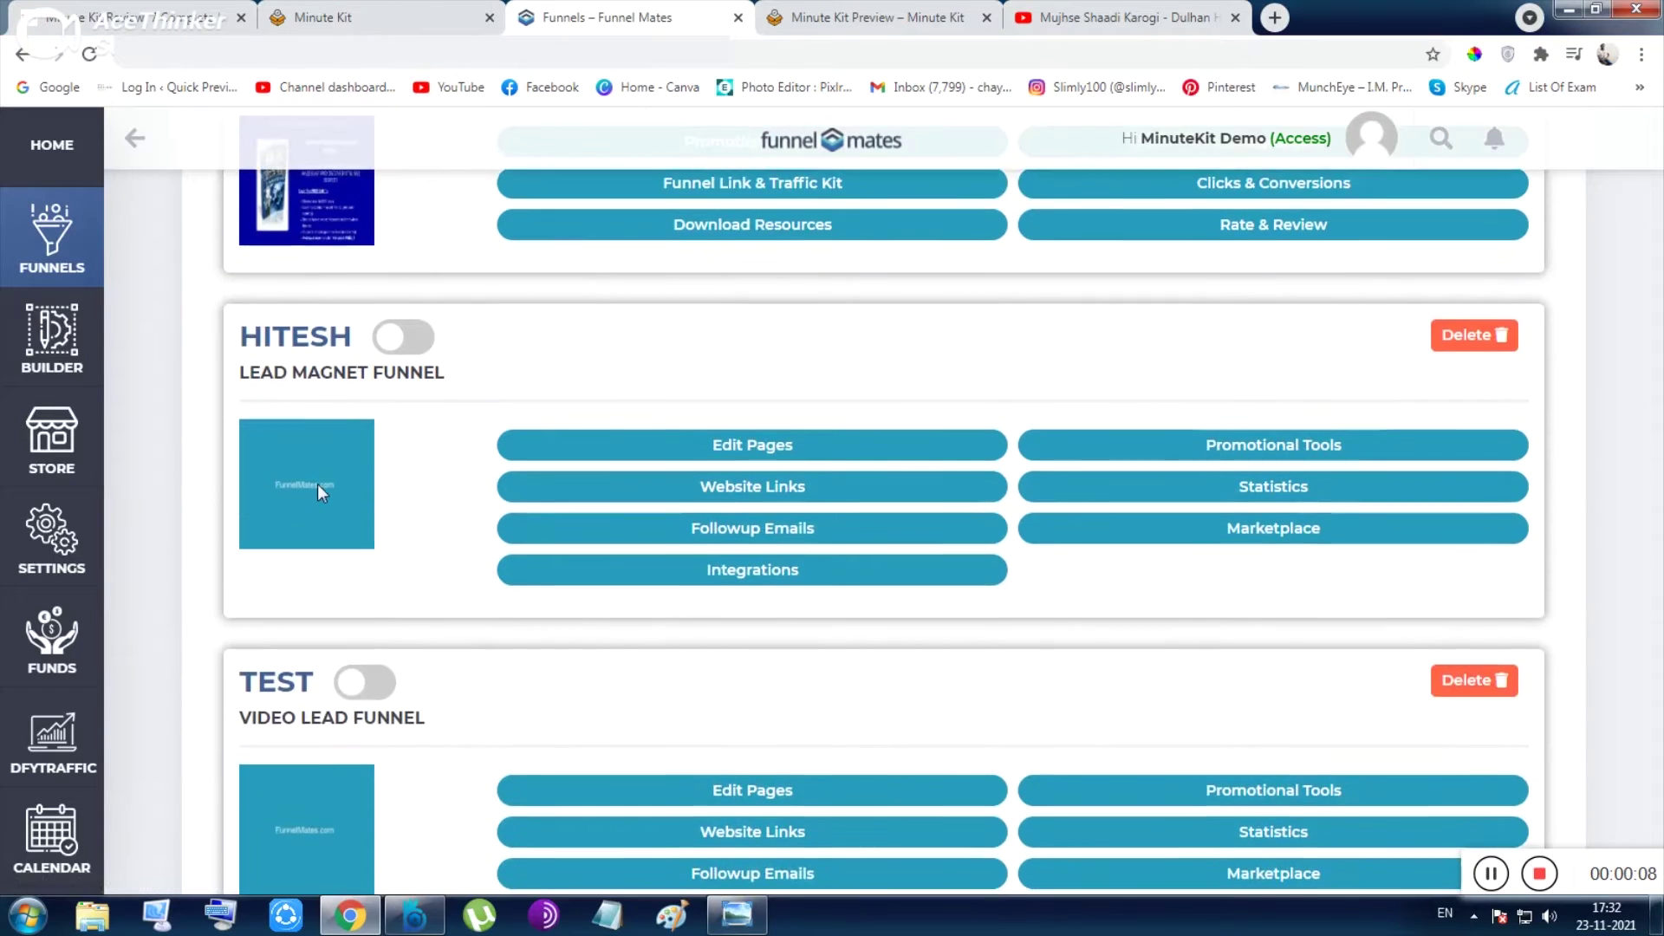
pyautogui.scroll(-3, 325, 486)
pyautogui.scroll(-2, 319, 485)
pyautogui.scroll(-2, 318, 483)
pyautogui.scroll(-1, 338, 471)
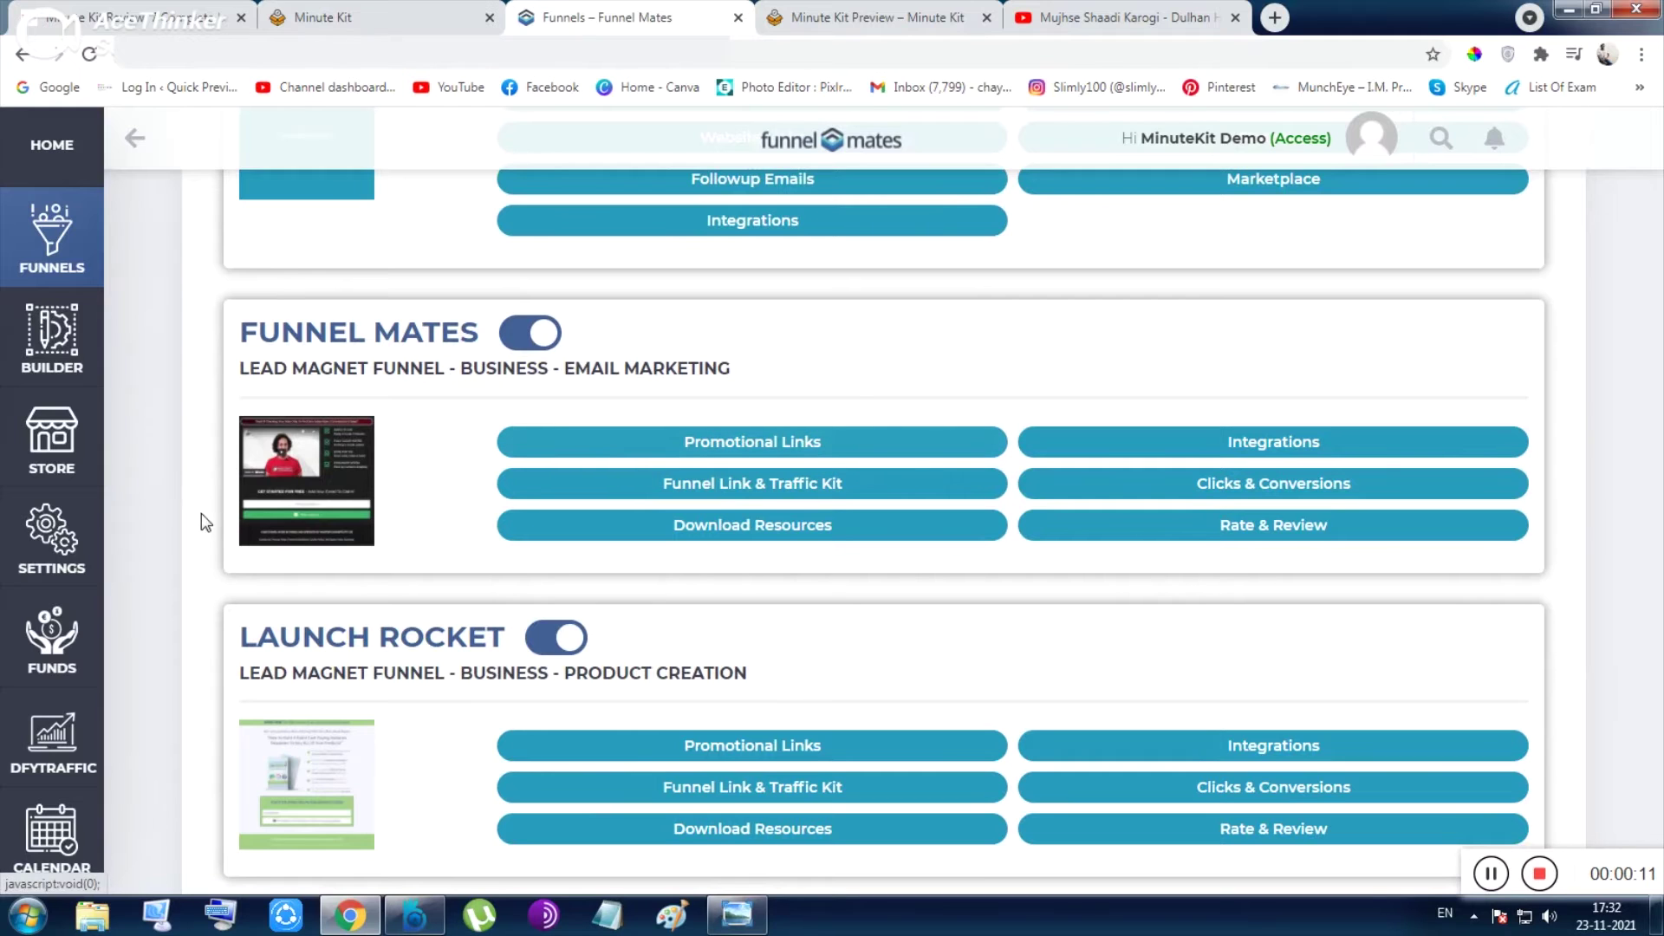
pyautogui.scroll(-2, 353, 522)
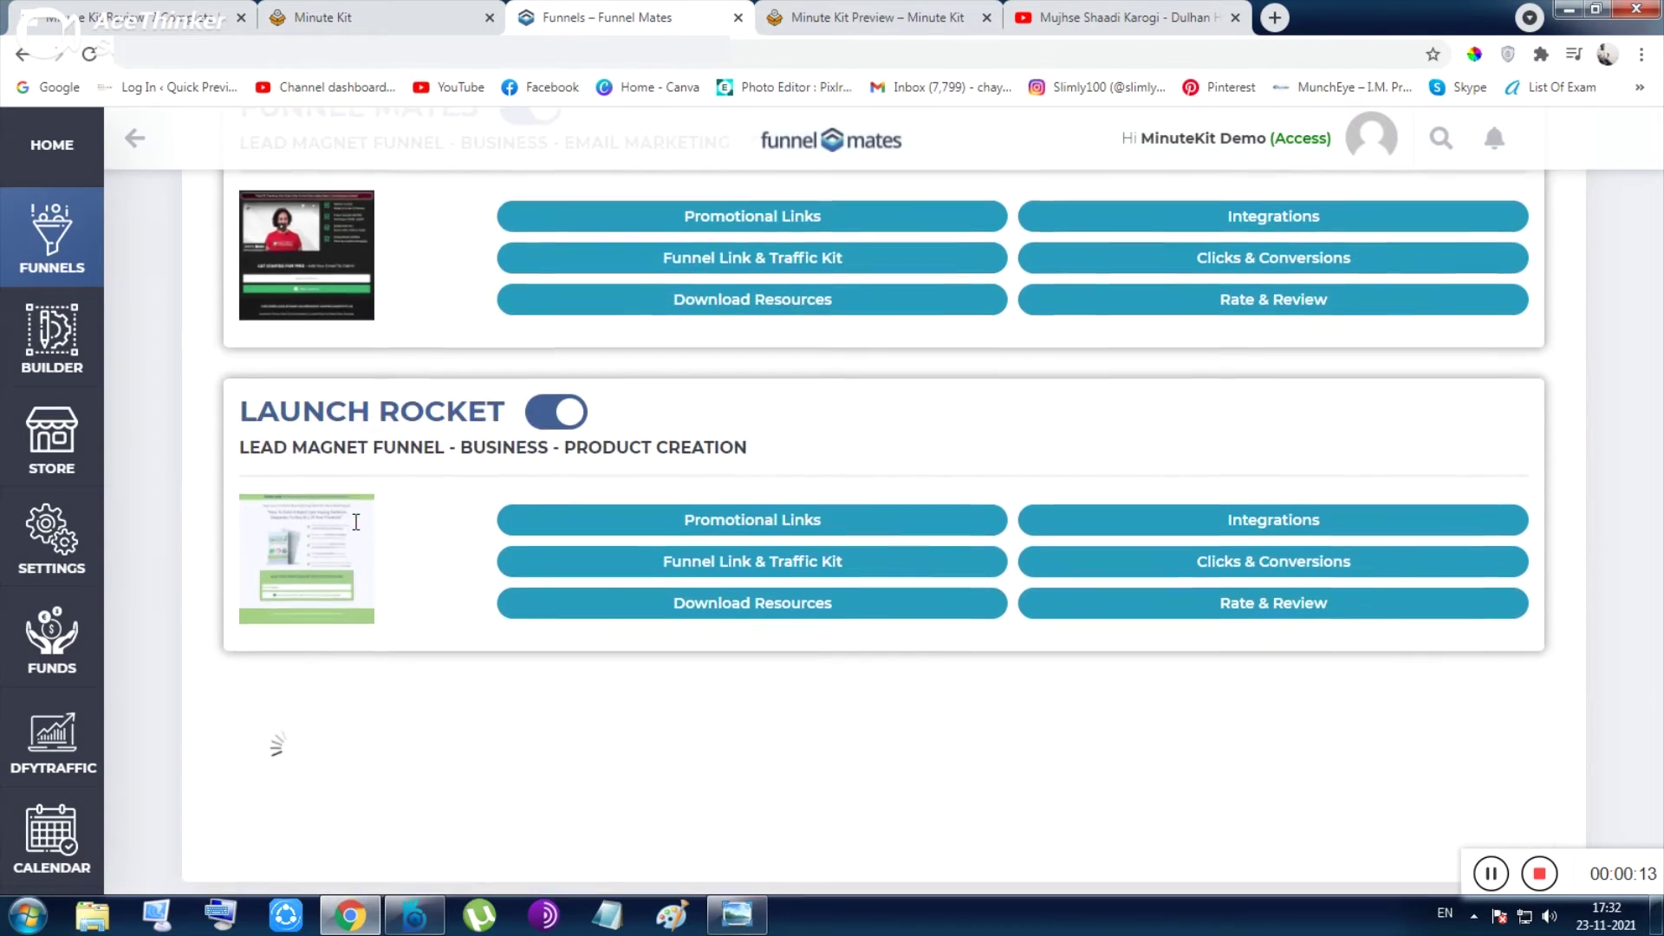
pyautogui.scroll(-2, 355, 521)
pyautogui.scroll(3, 365, 534)
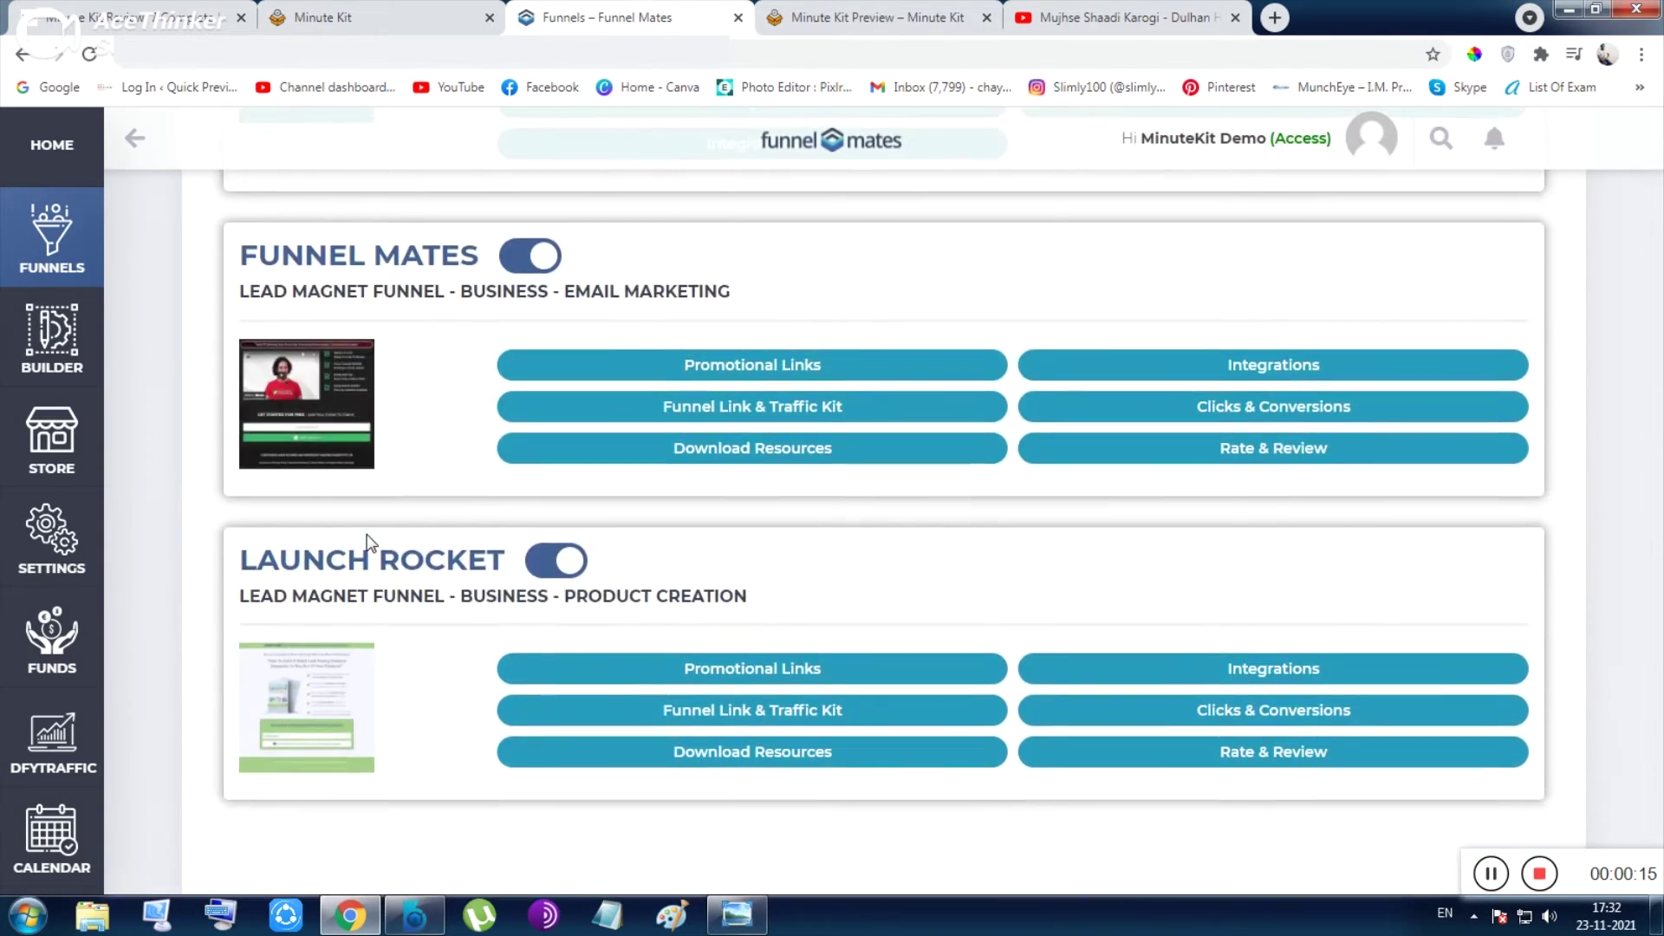
pyautogui.scroll(-4, 367, 541)
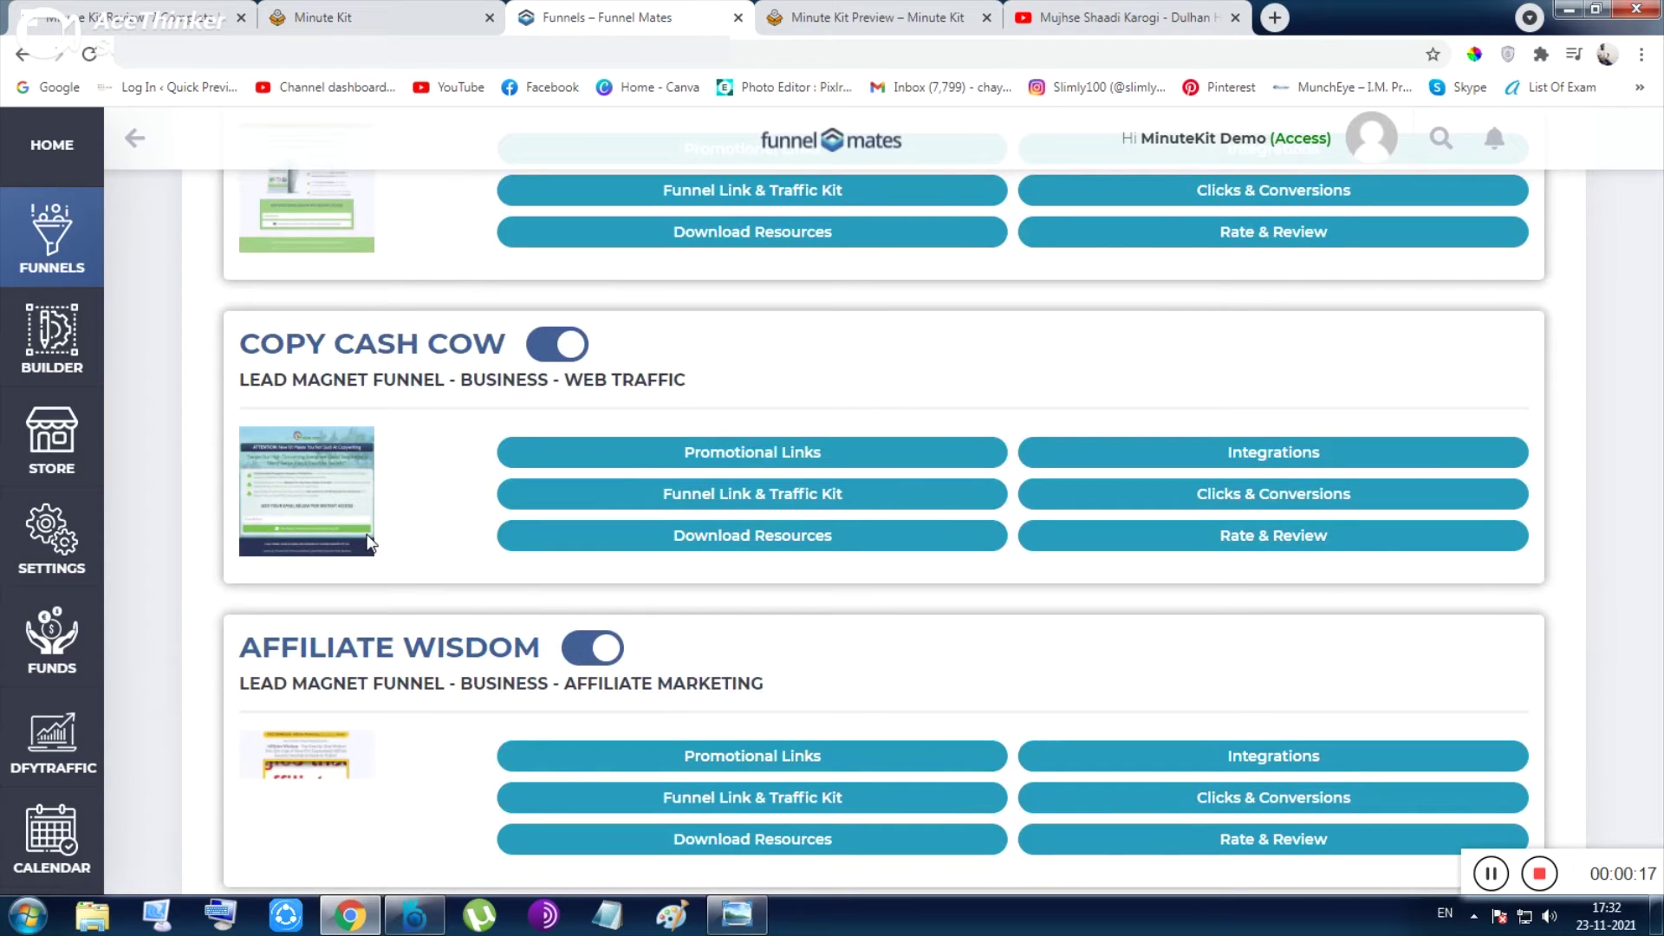
pyautogui.scroll(-2, 369, 544)
pyautogui.scroll(-2, 369, 544)
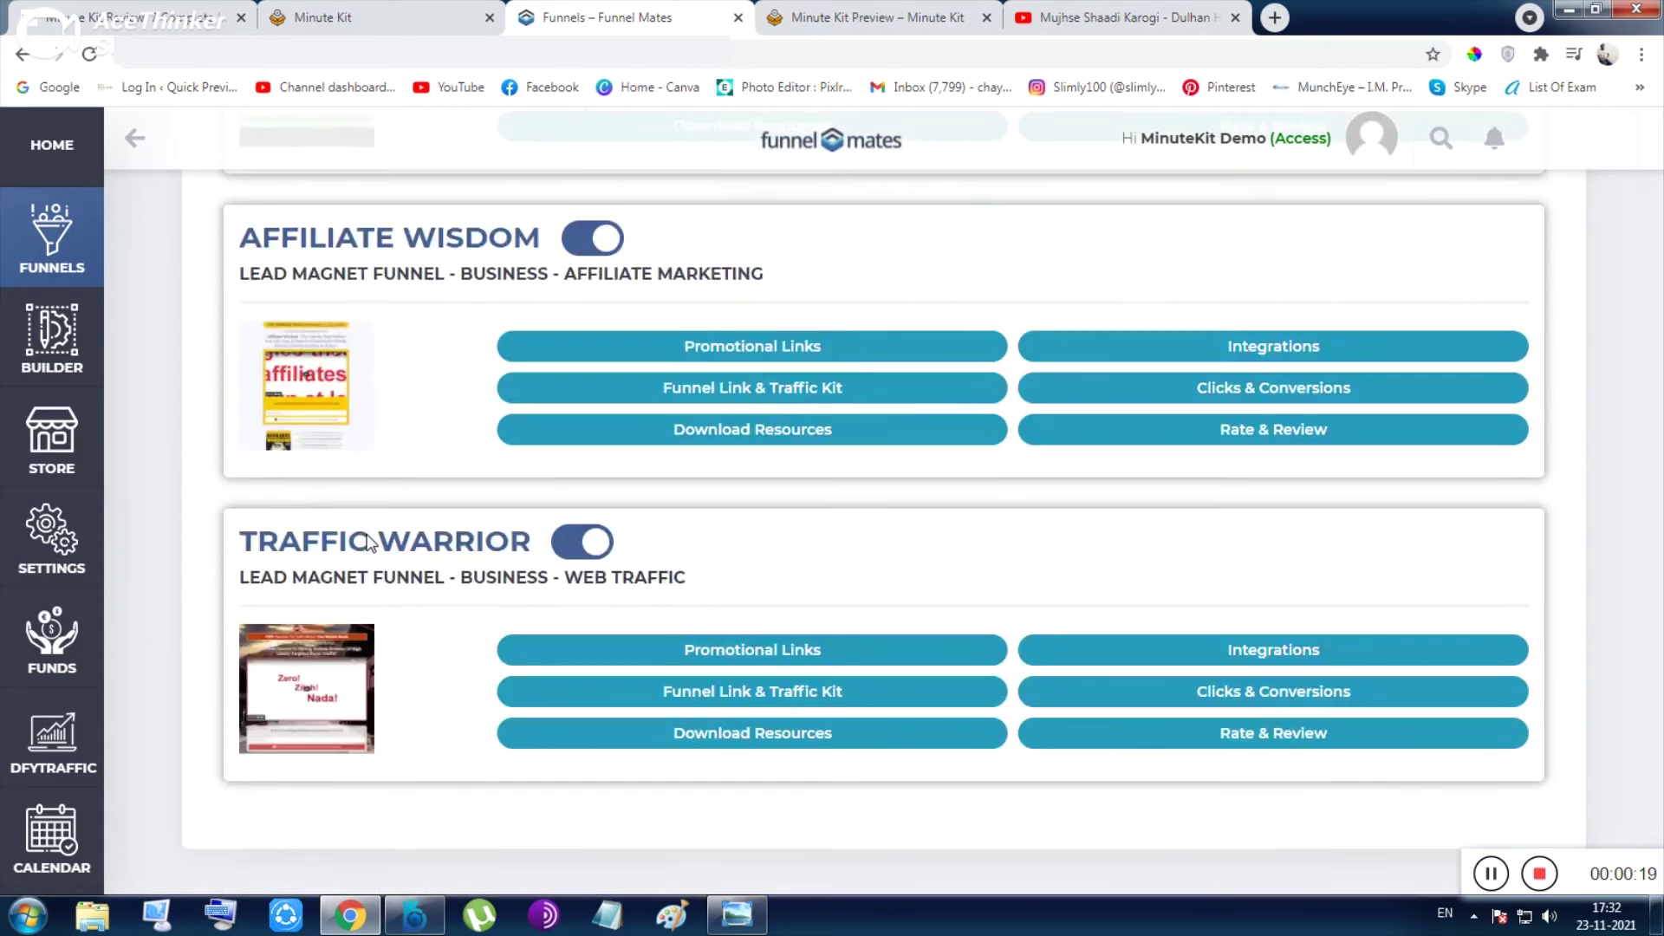
pyautogui.scroll(-3, 368, 543)
pyautogui.scroll(2, 364, 539)
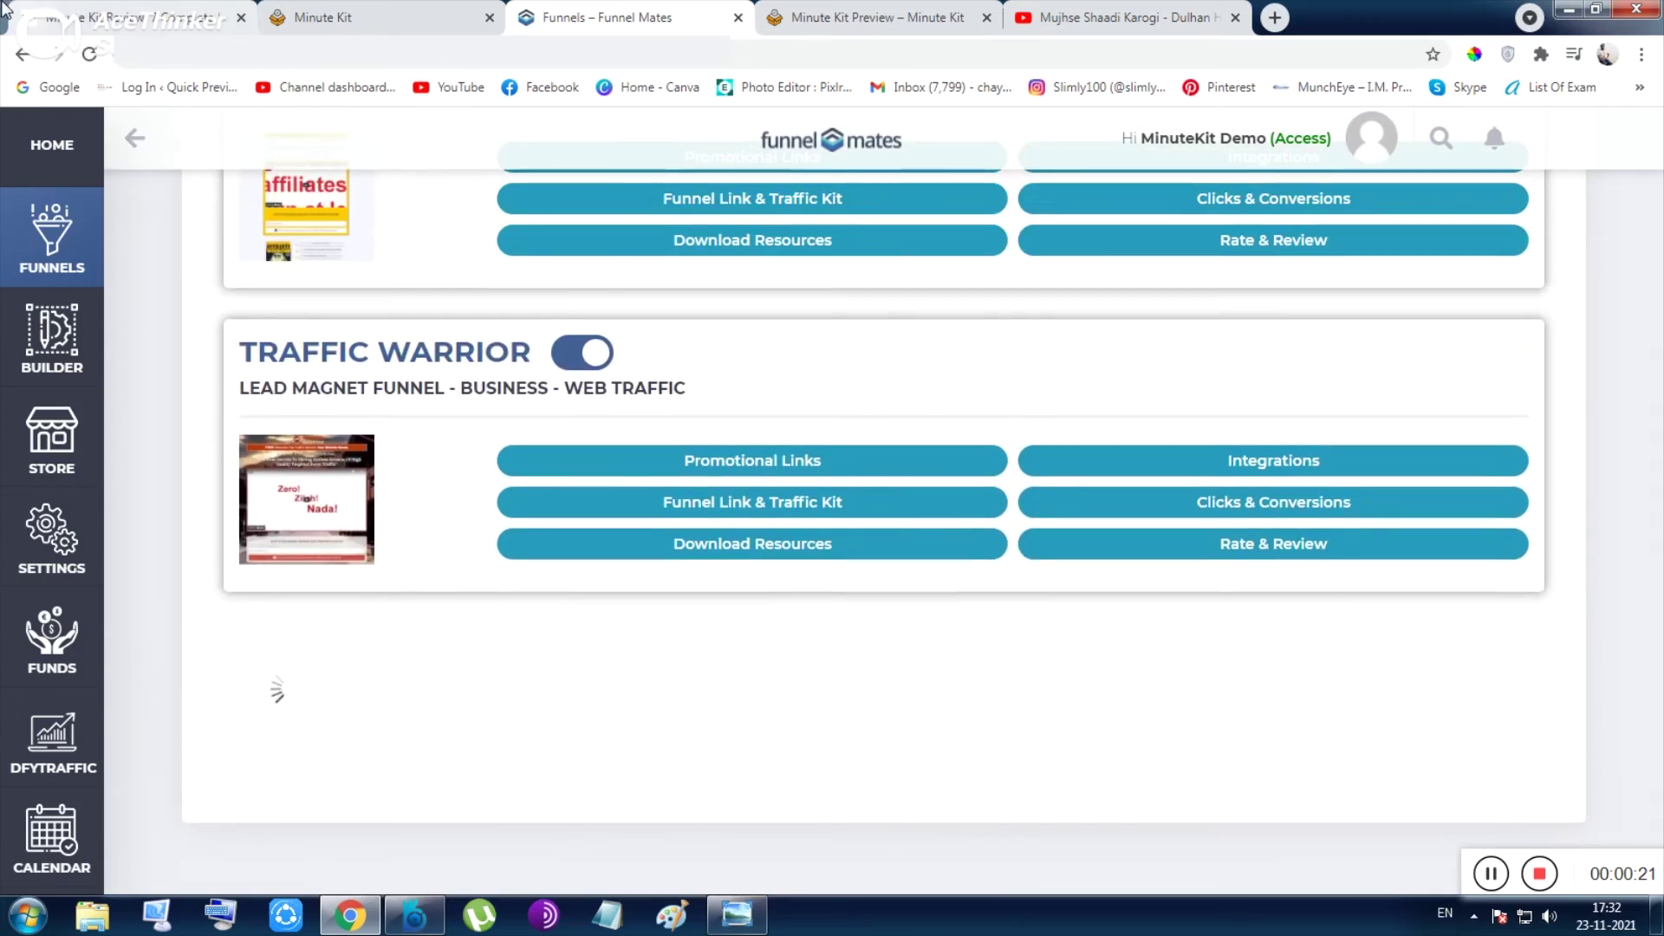
pyautogui.hotkey('ctrl', '1')
pyautogui.scroll(-2, 826, 516)
pyautogui.scroll(-4, 825, 518)
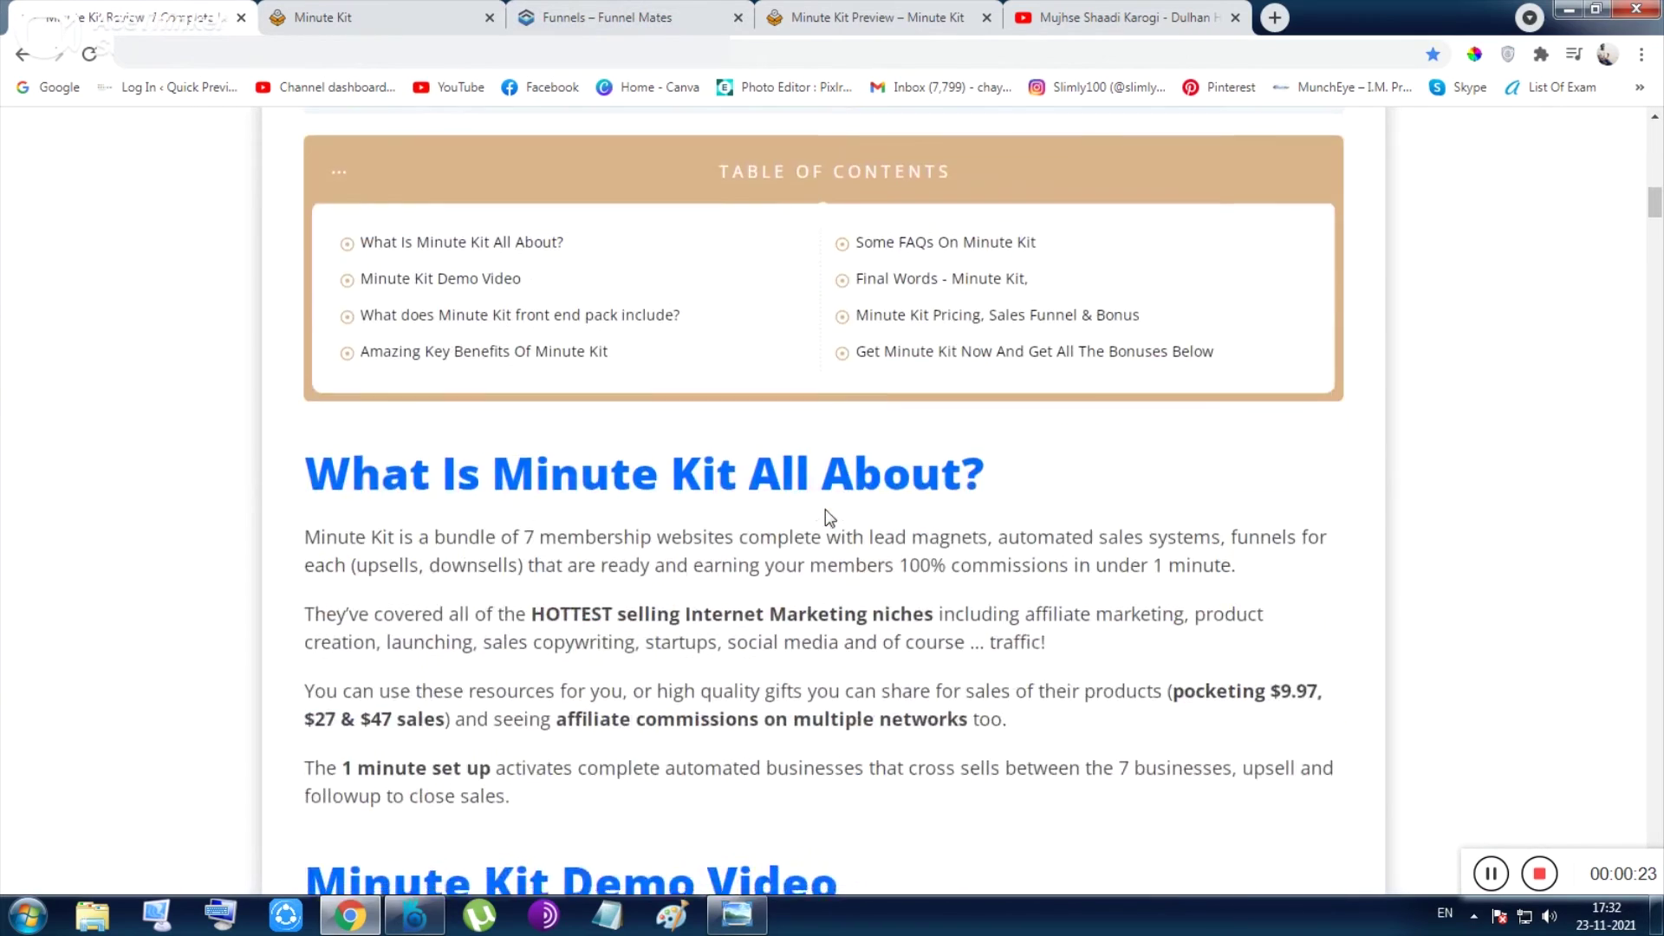
pyautogui.scroll(-5, 826, 518)
pyautogui.scroll(-4, 825, 517)
pyautogui.scroll(-4, 827, 518)
pyautogui.scroll(-6, 826, 518)
pyautogui.scroll(-3, 826, 517)
pyautogui.scroll(-4, 826, 519)
pyautogui.scroll(-3, 826, 517)
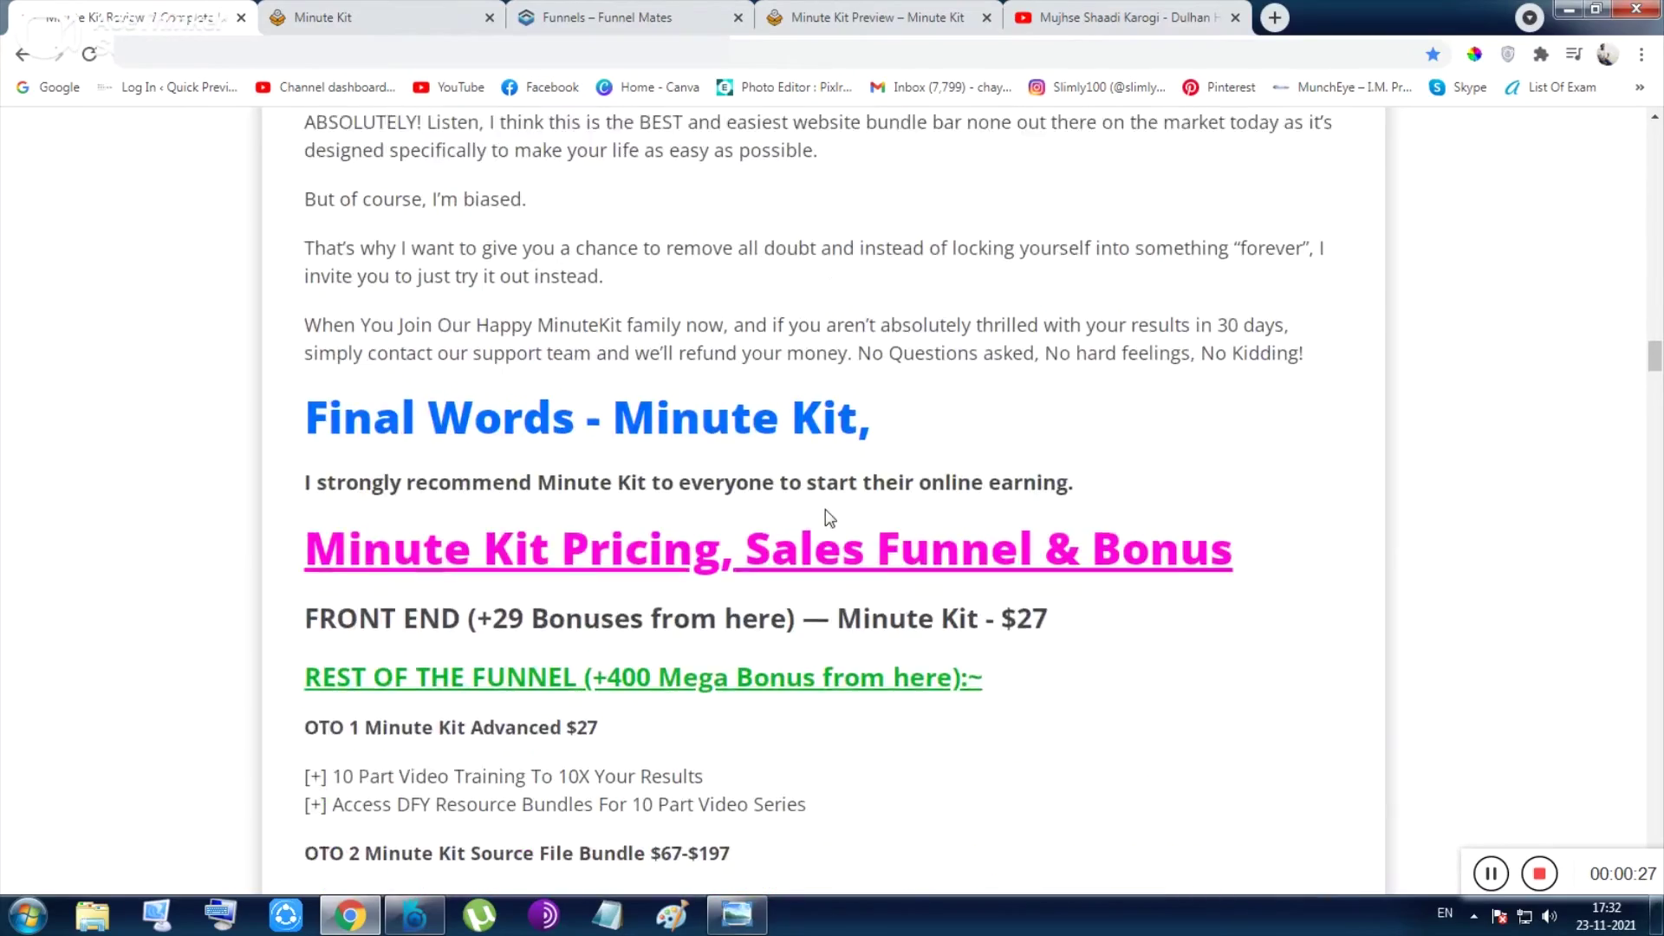
pyautogui.scroll(-2, 825, 519)
pyautogui.scroll(-4, 644, 509)
pyautogui.scroll(-5, 644, 514)
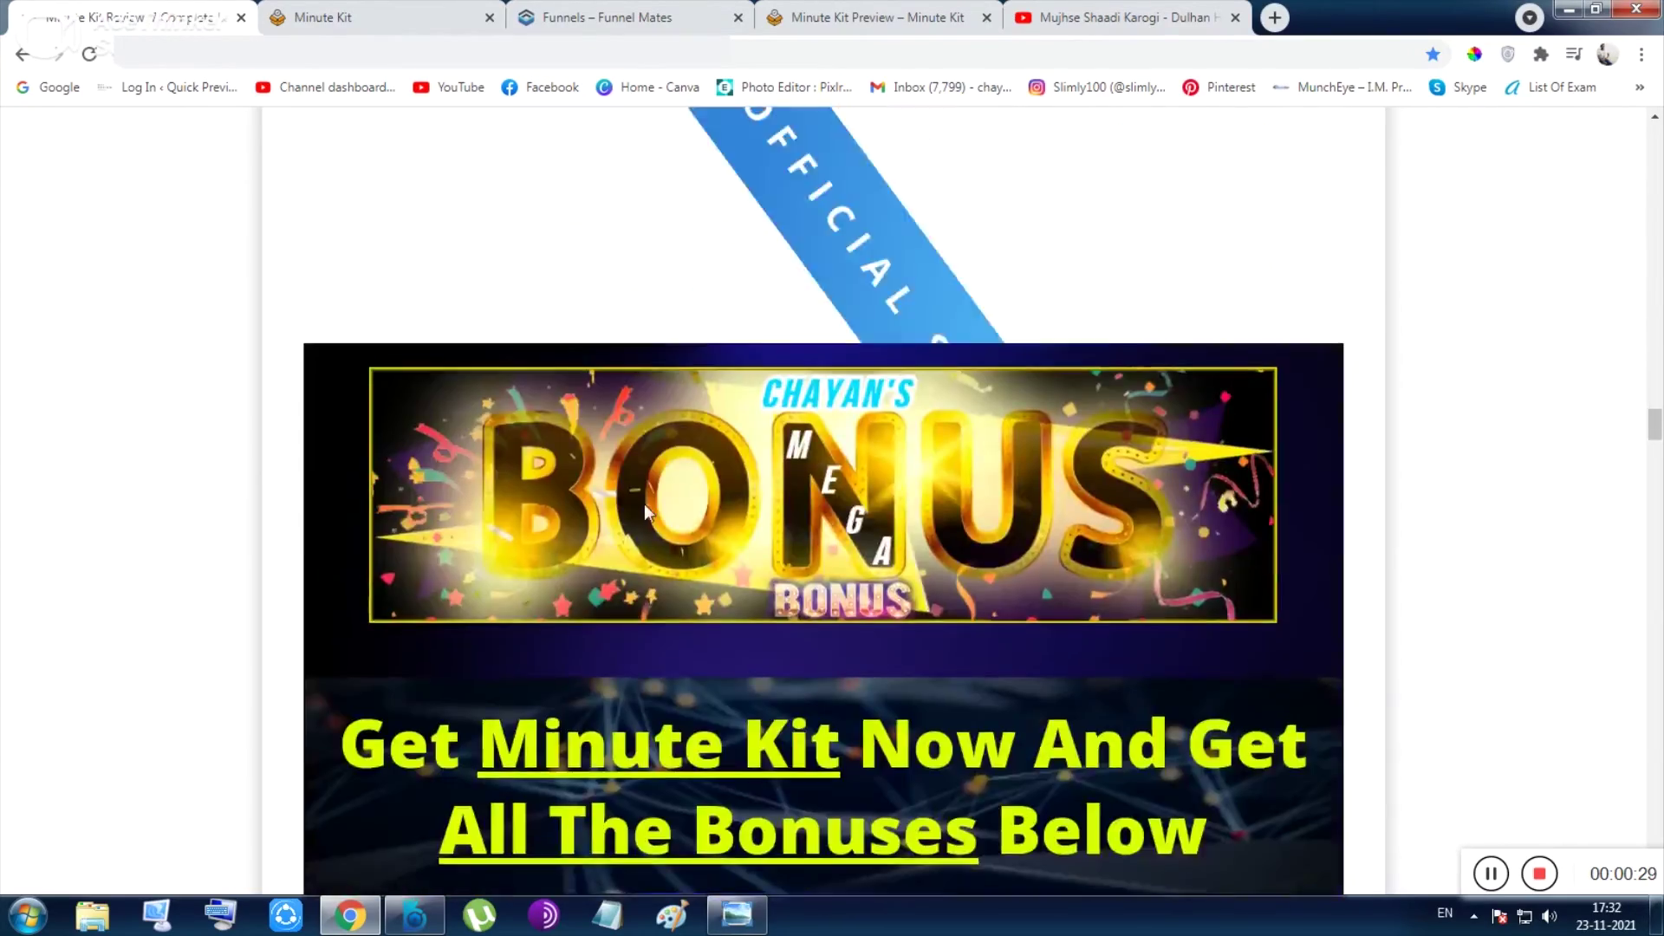
pyautogui.scroll(-5, 643, 503)
pyautogui.scroll(-7, 643, 503)
pyautogui.scroll(-5, 643, 504)
pyautogui.scroll(-6, 644, 503)
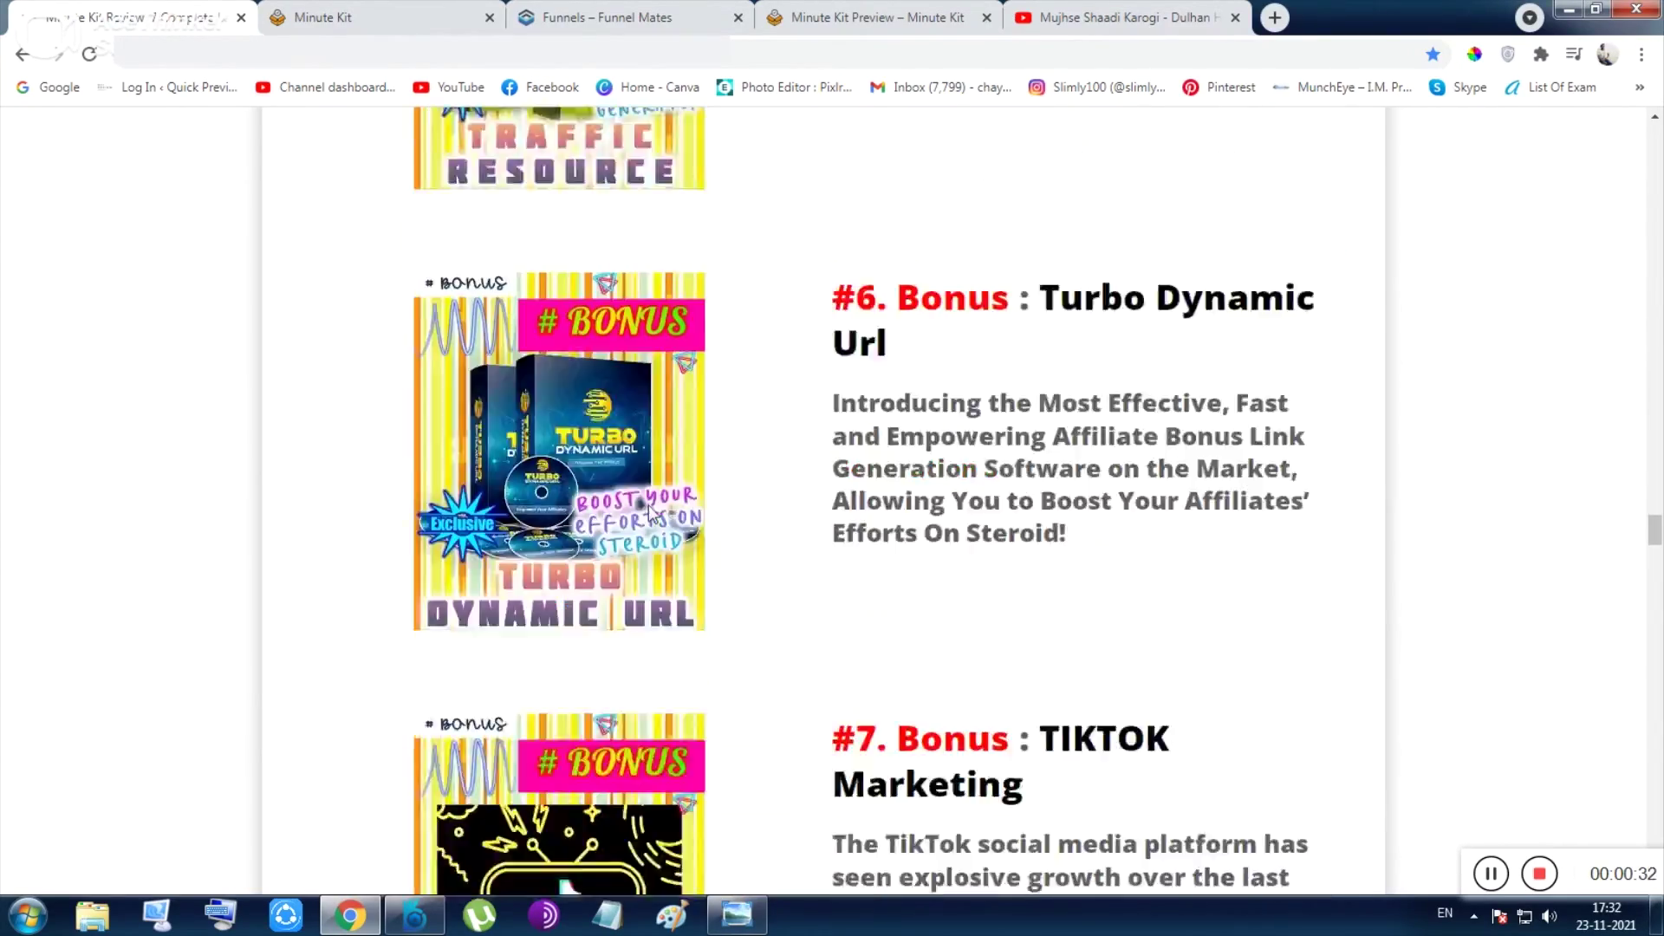
pyautogui.scroll(-10, 649, 506)
pyautogui.scroll(-5, 650, 504)
pyautogui.scroll(-8, 649, 505)
pyautogui.scroll(-5, 649, 508)
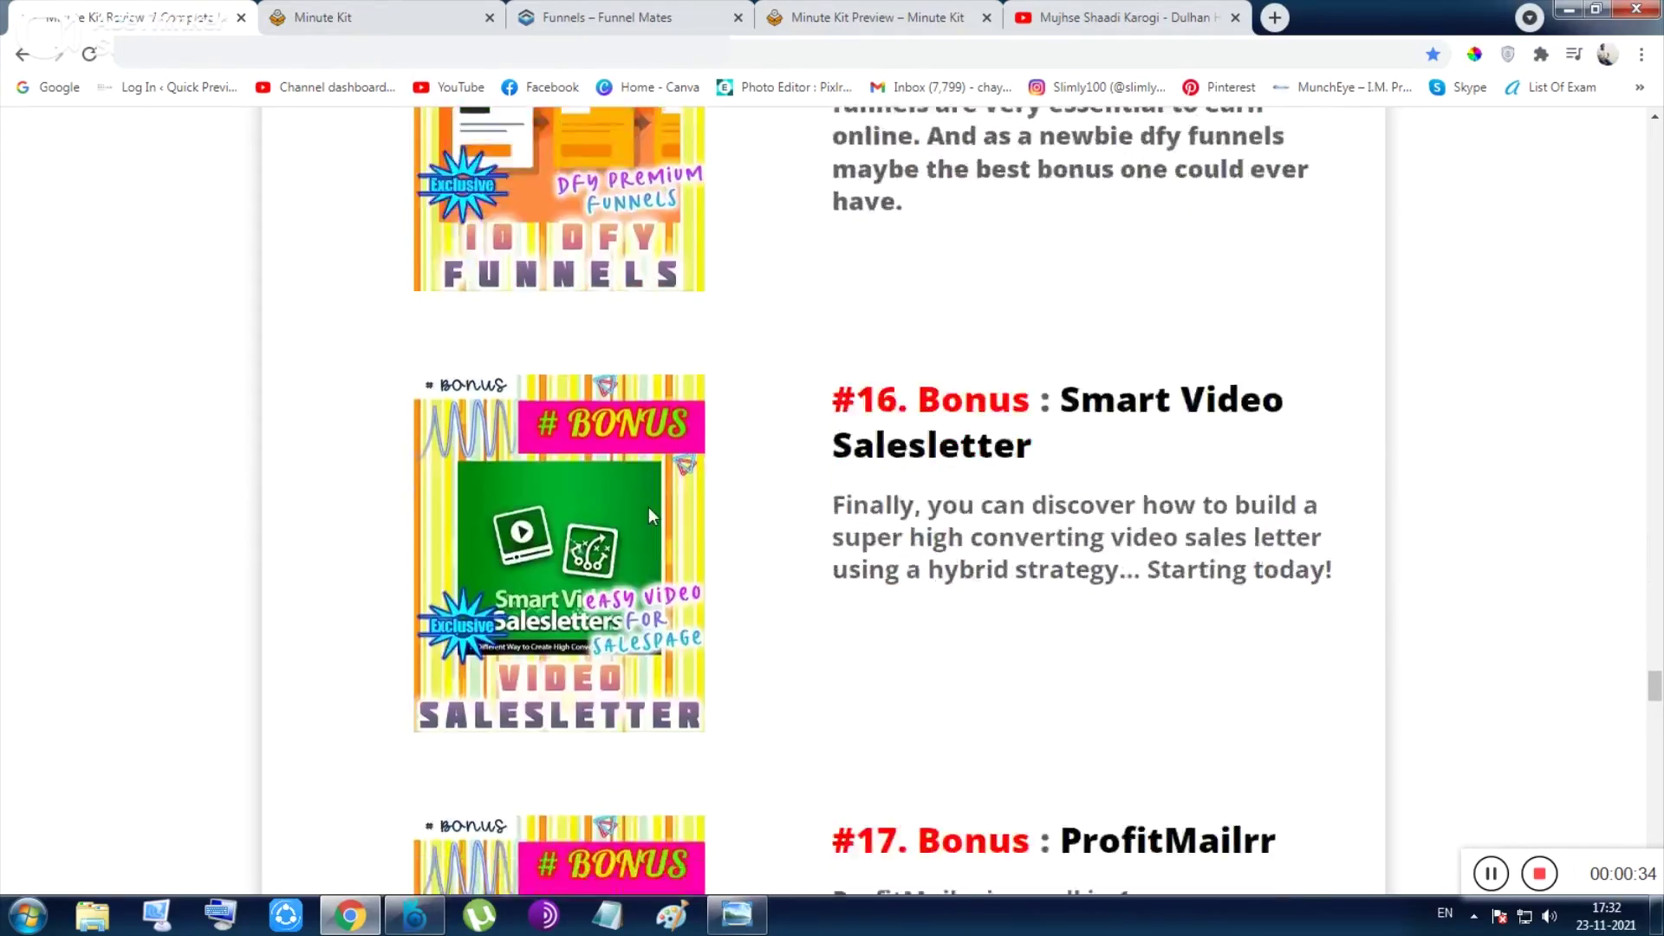
pyautogui.scroll(-8, 649, 517)
pyautogui.scroll(-6, 650, 517)
pyautogui.scroll(-6, 649, 519)
pyautogui.scroll(-3, 649, 519)
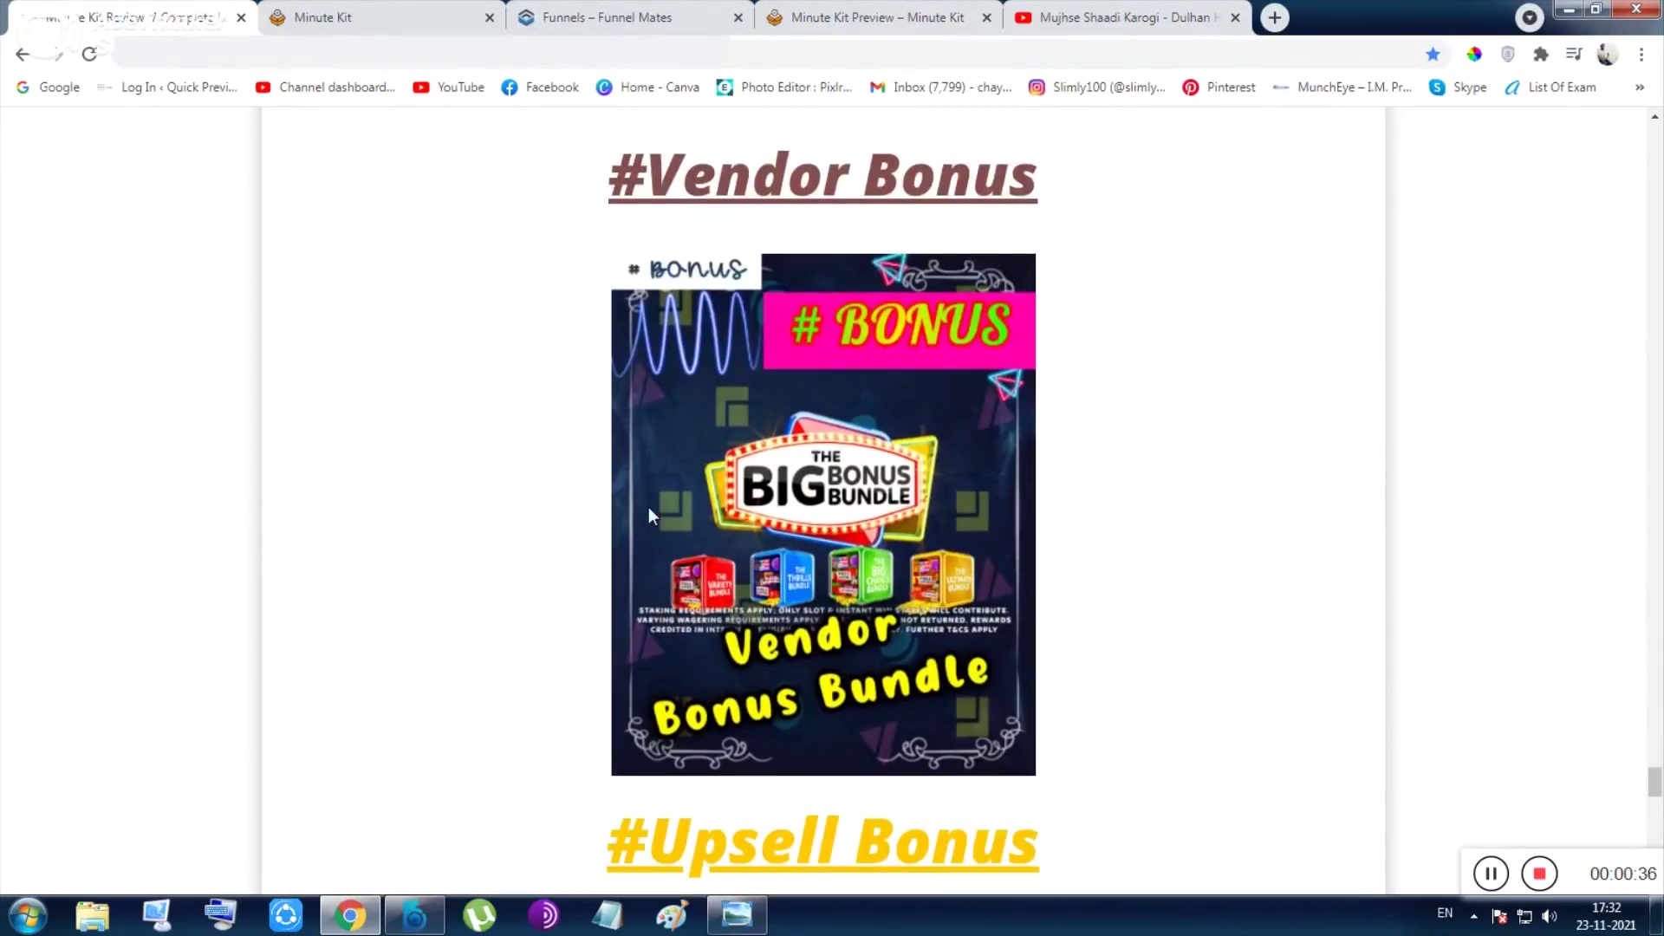
pyautogui.scroll(-2, 648, 510)
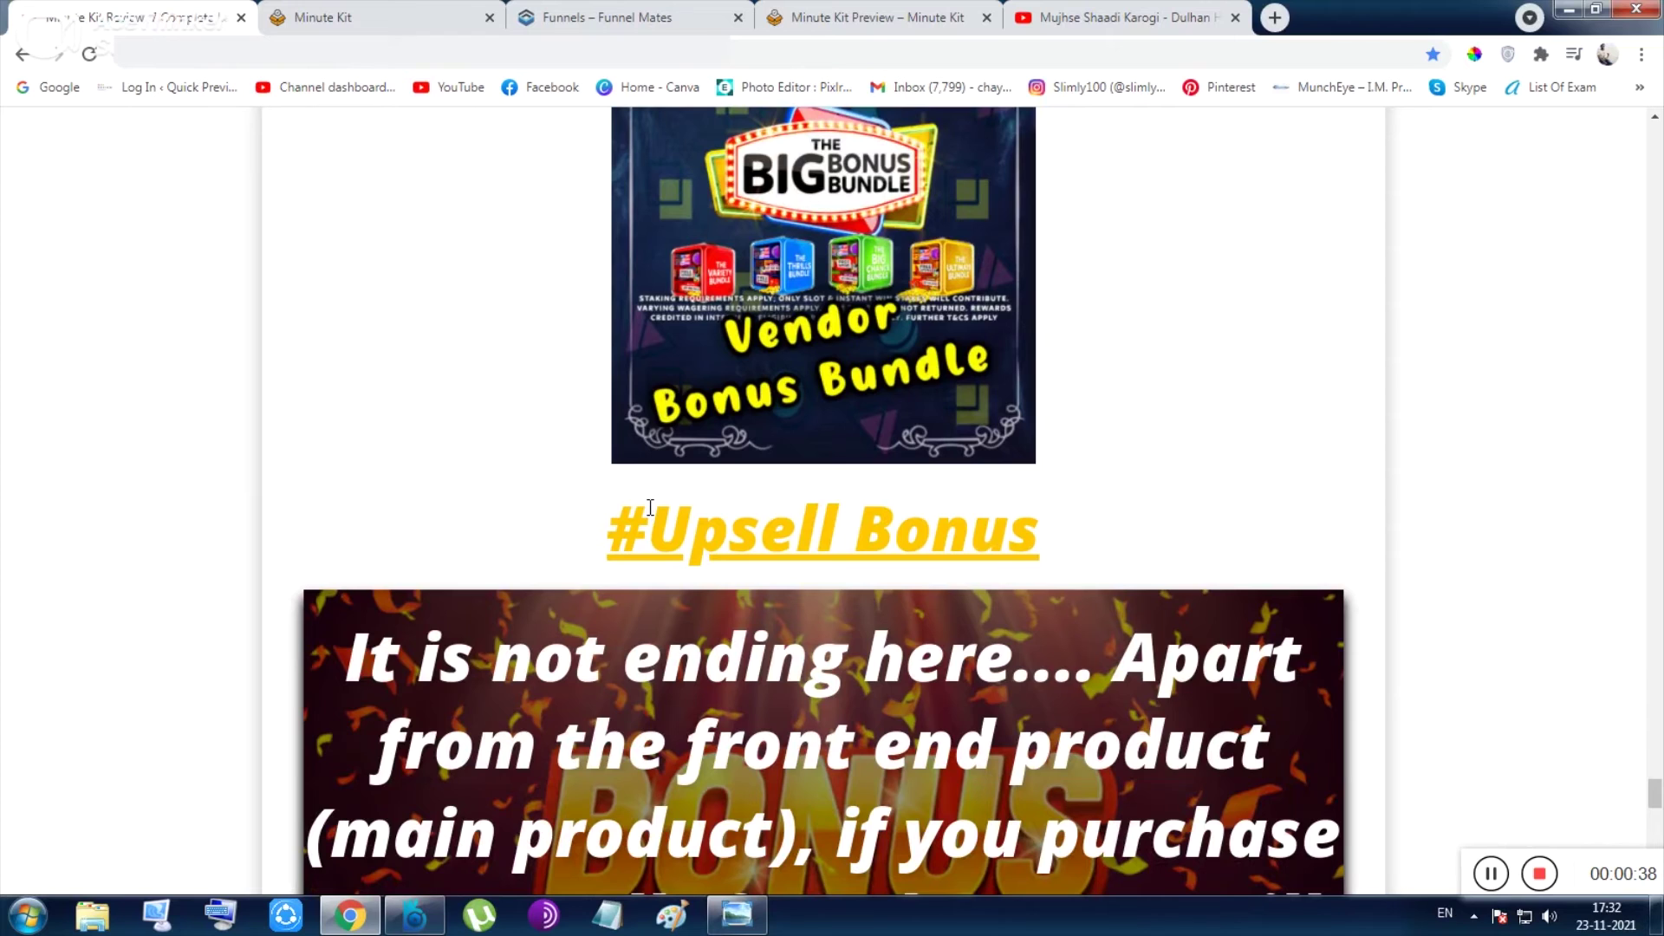
pyautogui.scroll(-2, 649, 507)
pyautogui.scroll(-2, 650, 509)
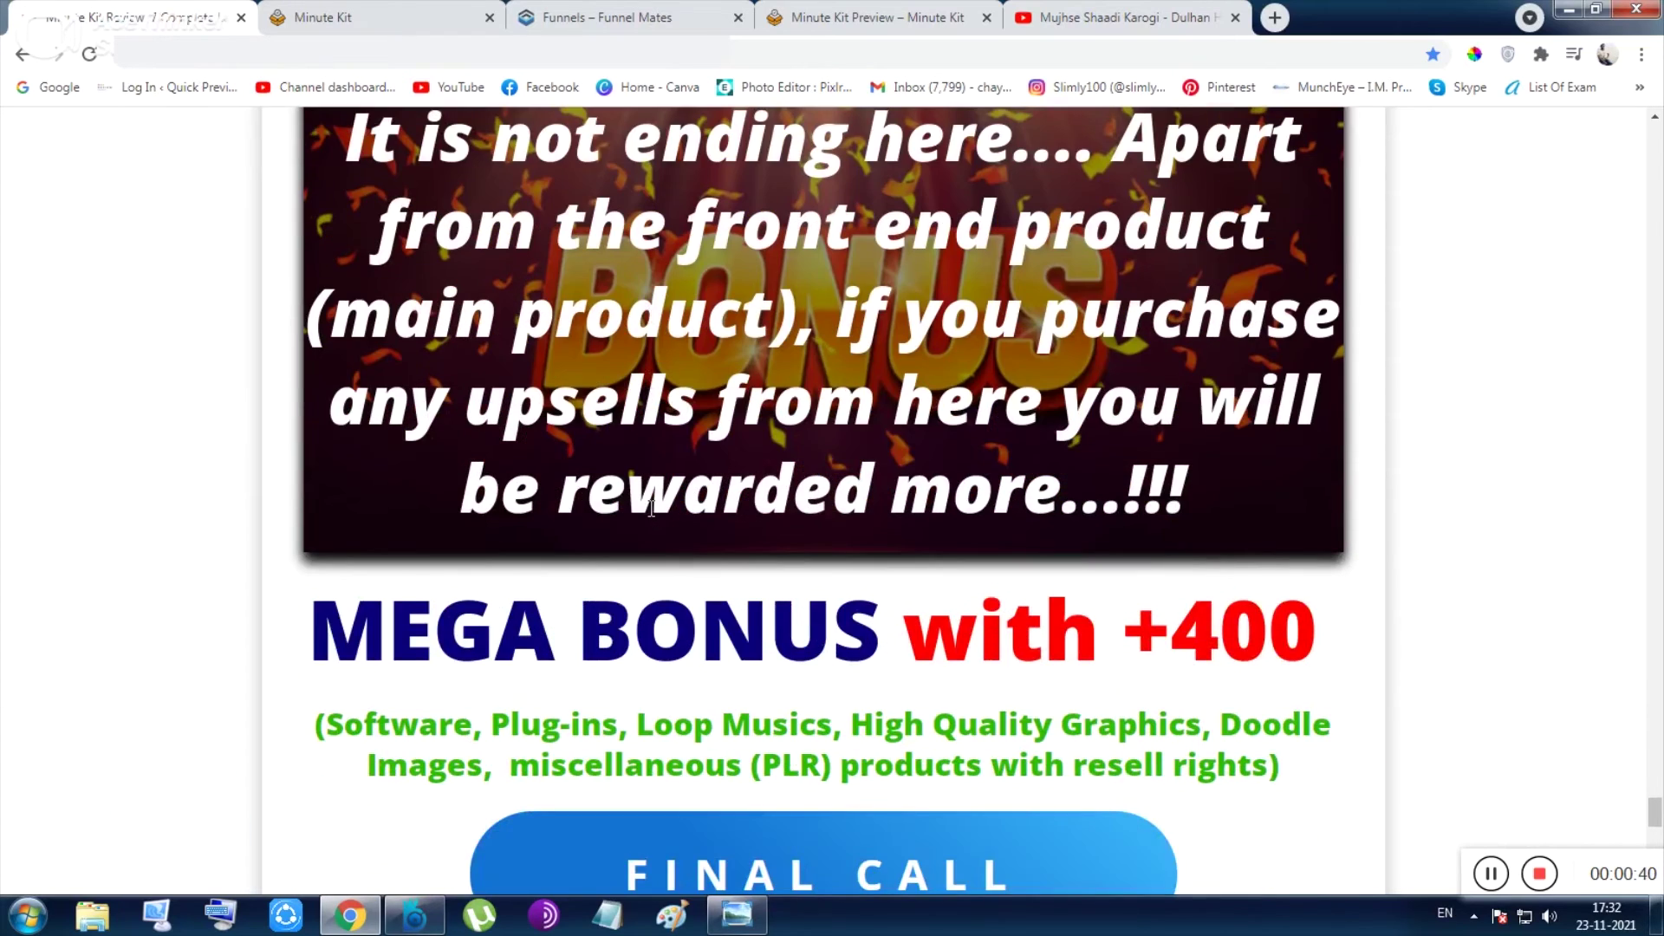
pyautogui.scroll(-1, 651, 509)
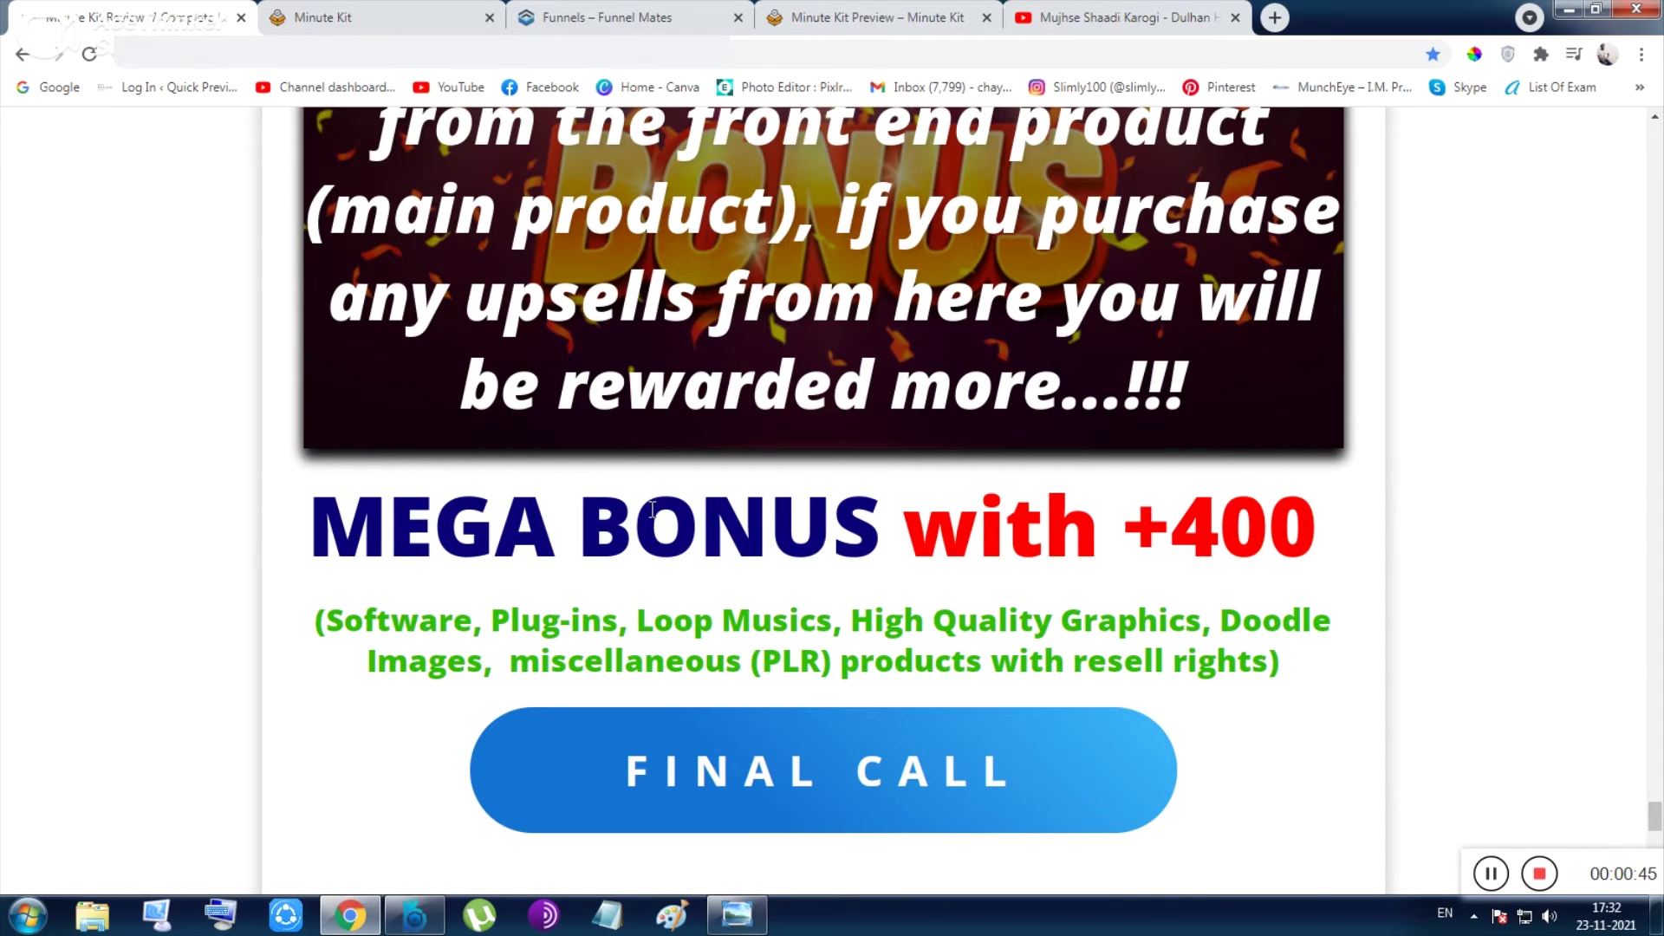
pyautogui.scroll(-3, 654, 508)
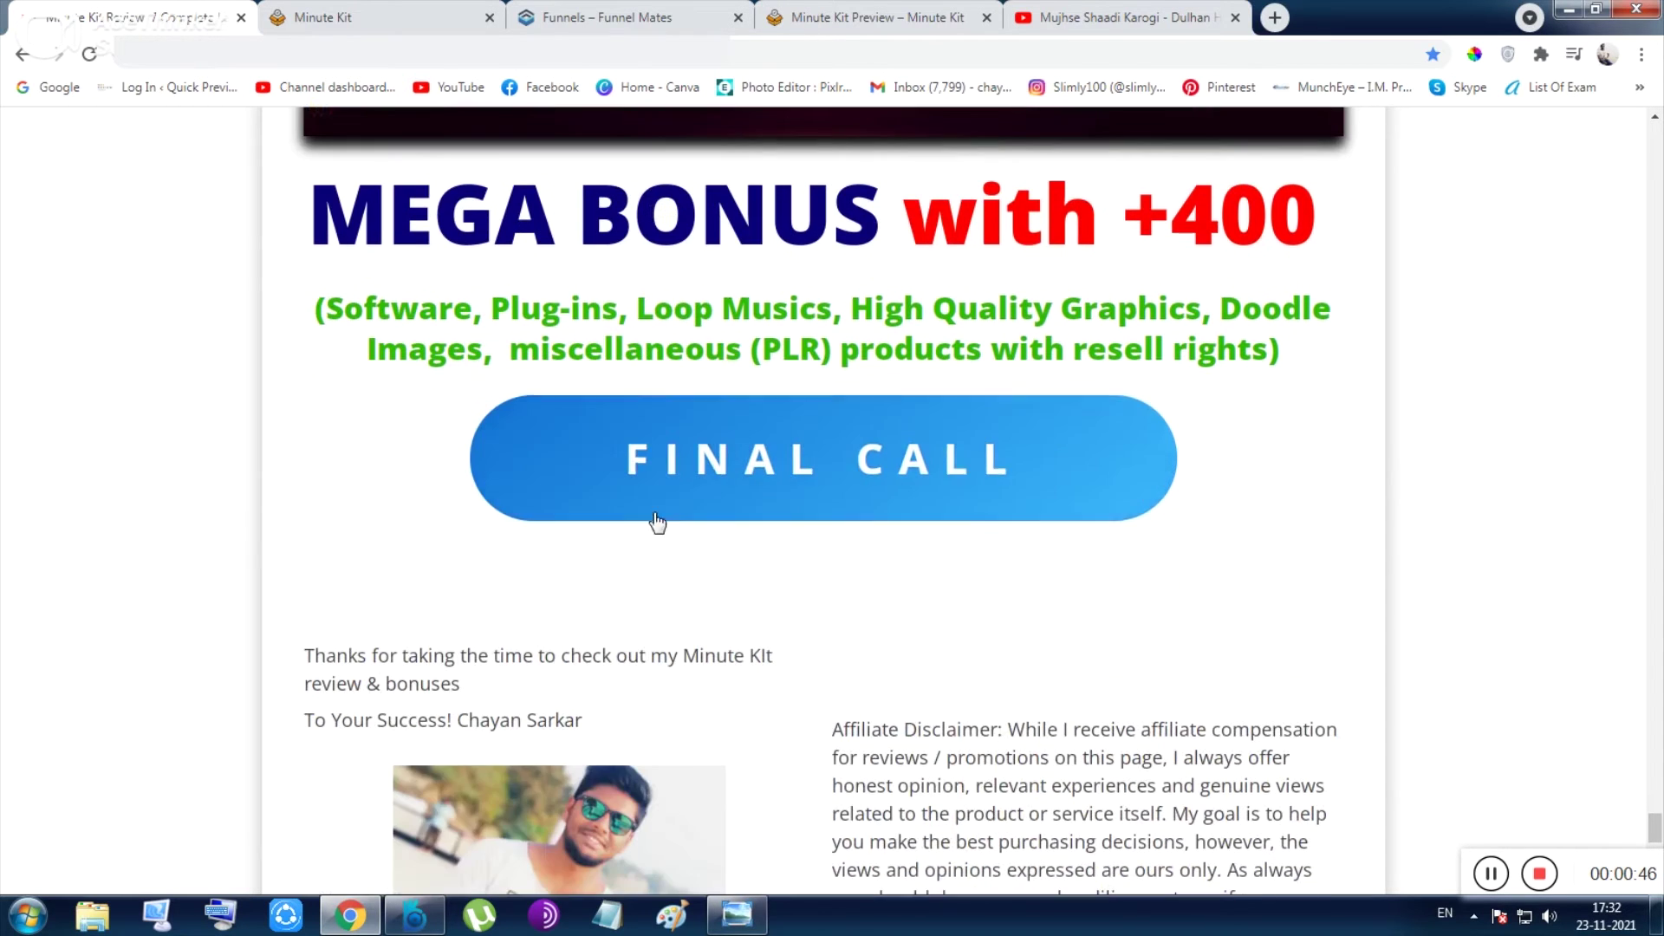
# - Scroll through the vendor, upsell and mega bonuses to the FINAL CALL button
pyautogui.click(890, 24)
pyautogui.scroll(-3, 669, 712)
pyautogui.scroll(-8, 669, 712)
pyautogui.scroll(-5, 668, 712)
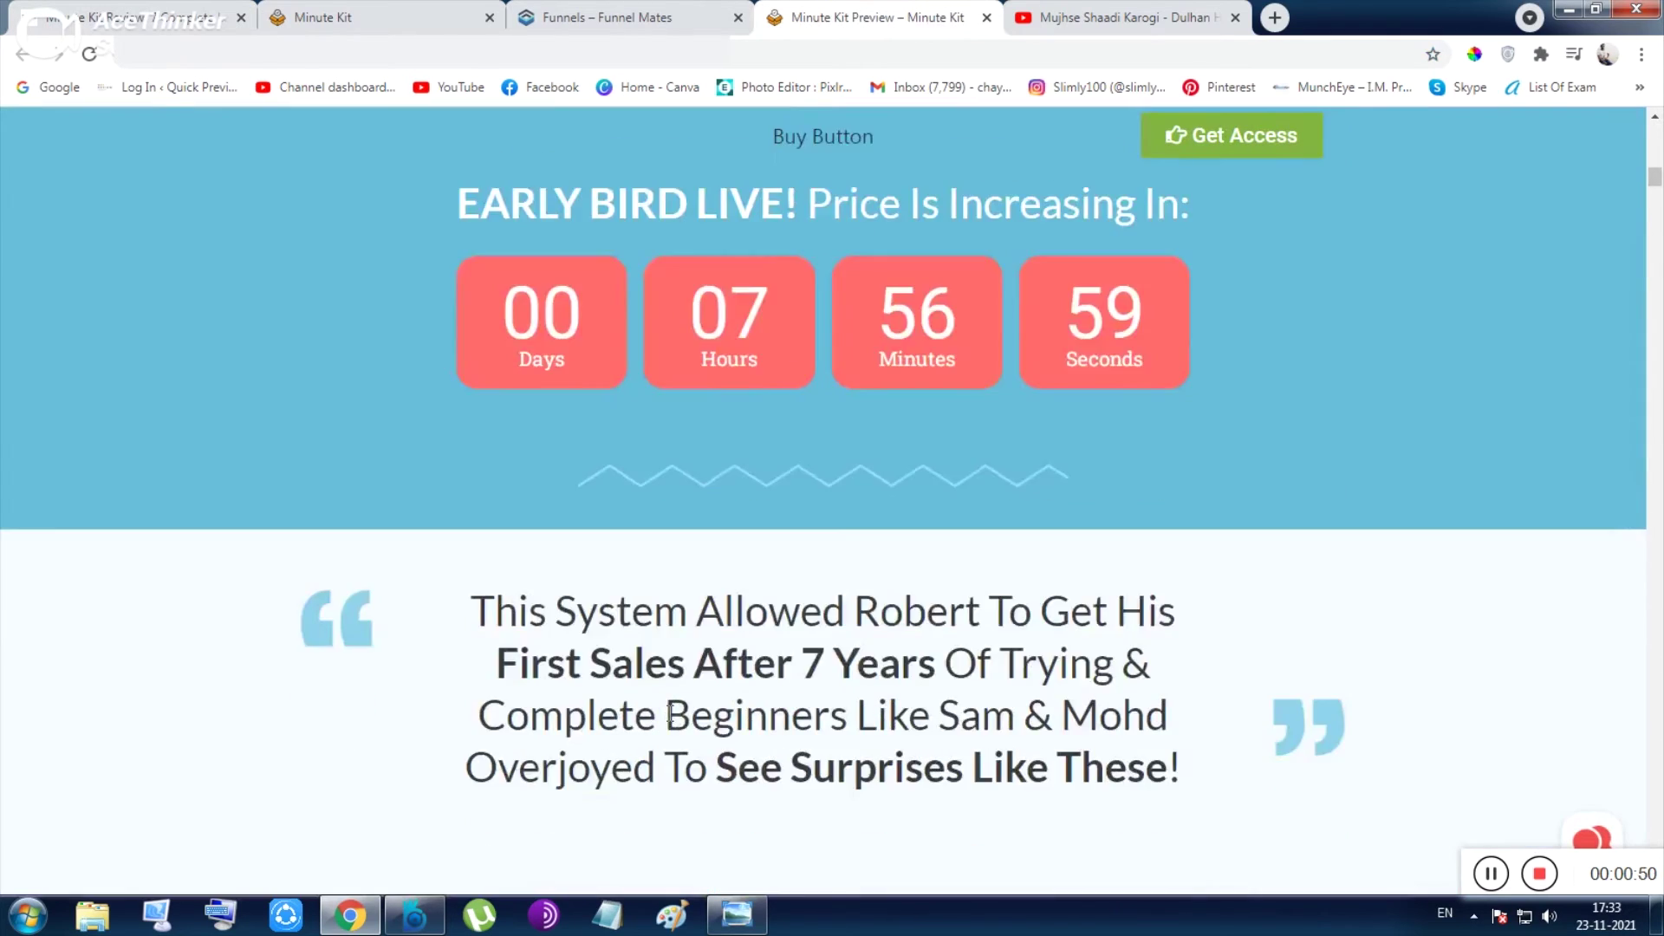
pyautogui.scroll(-5, 668, 714)
pyautogui.scroll(-4, 669, 714)
pyautogui.scroll(-4, 668, 714)
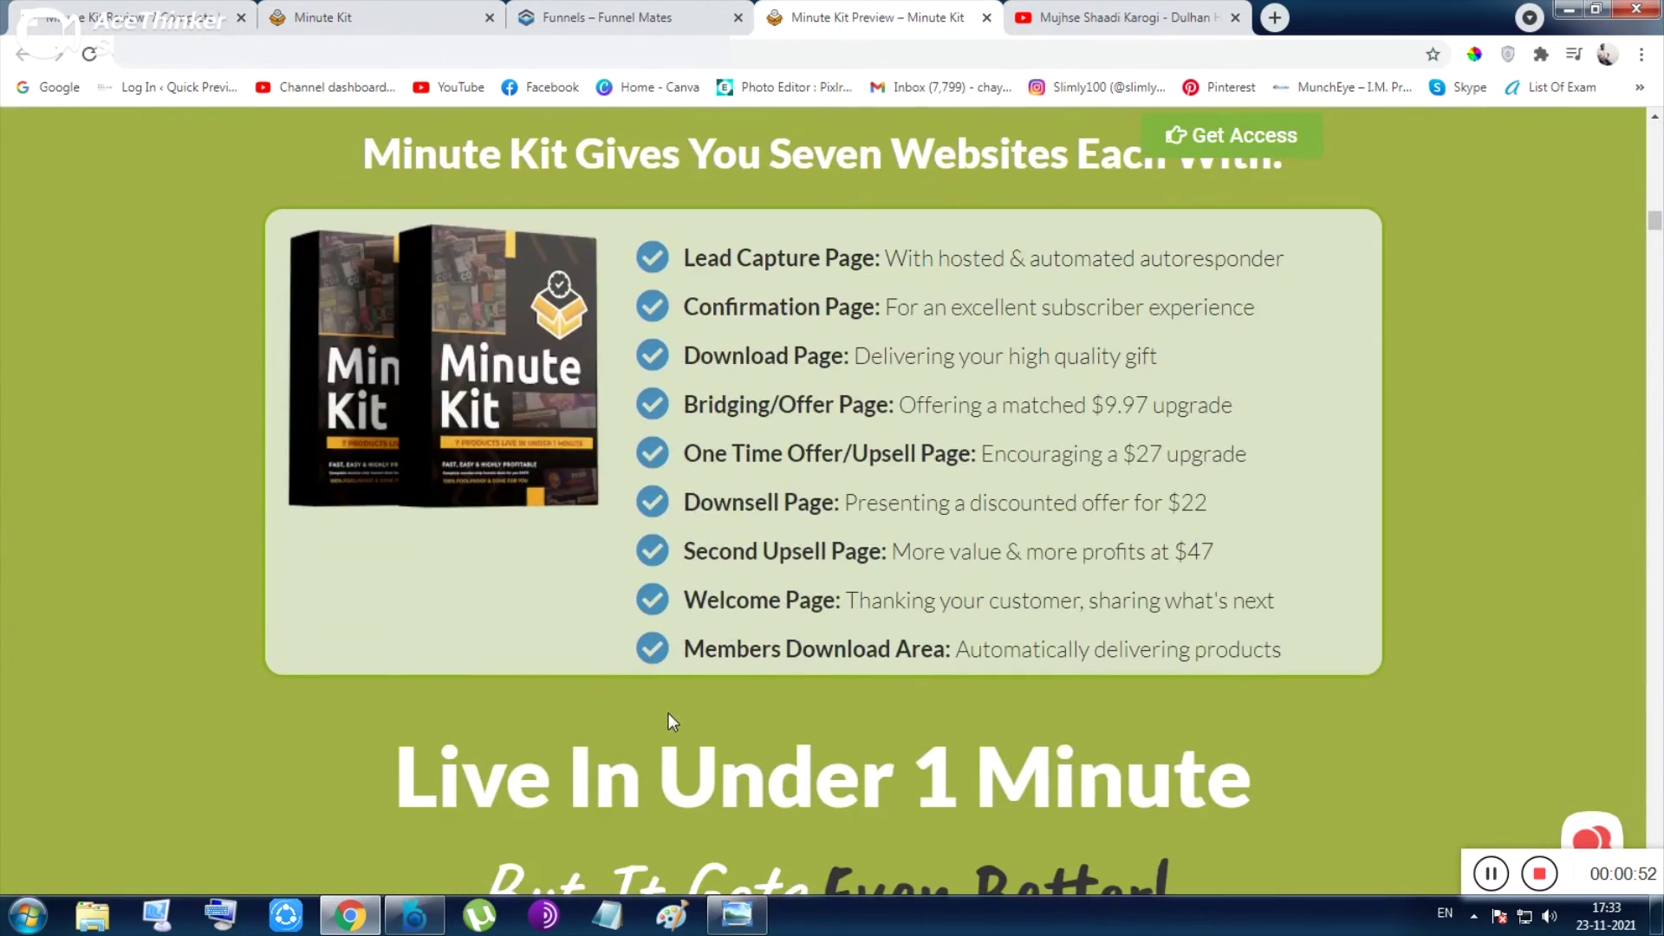
pyautogui.scroll(-5, 669, 718)
pyautogui.scroll(-4, 668, 713)
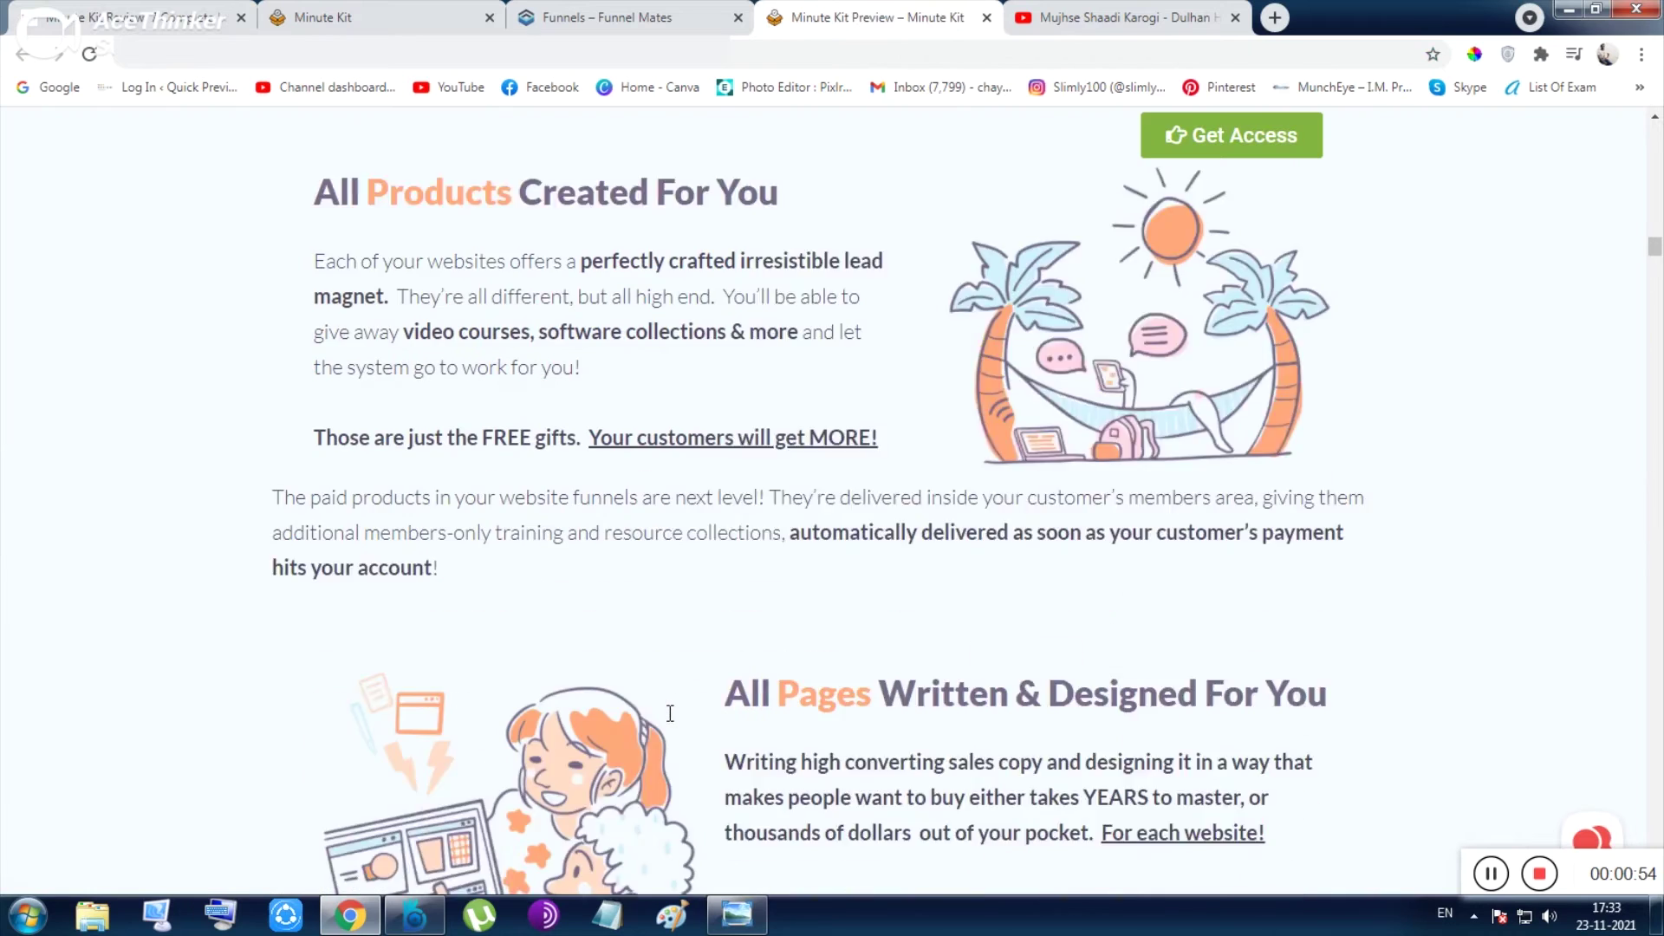
pyautogui.scroll(-2, 670, 713)
pyautogui.scroll(-2, 669, 713)
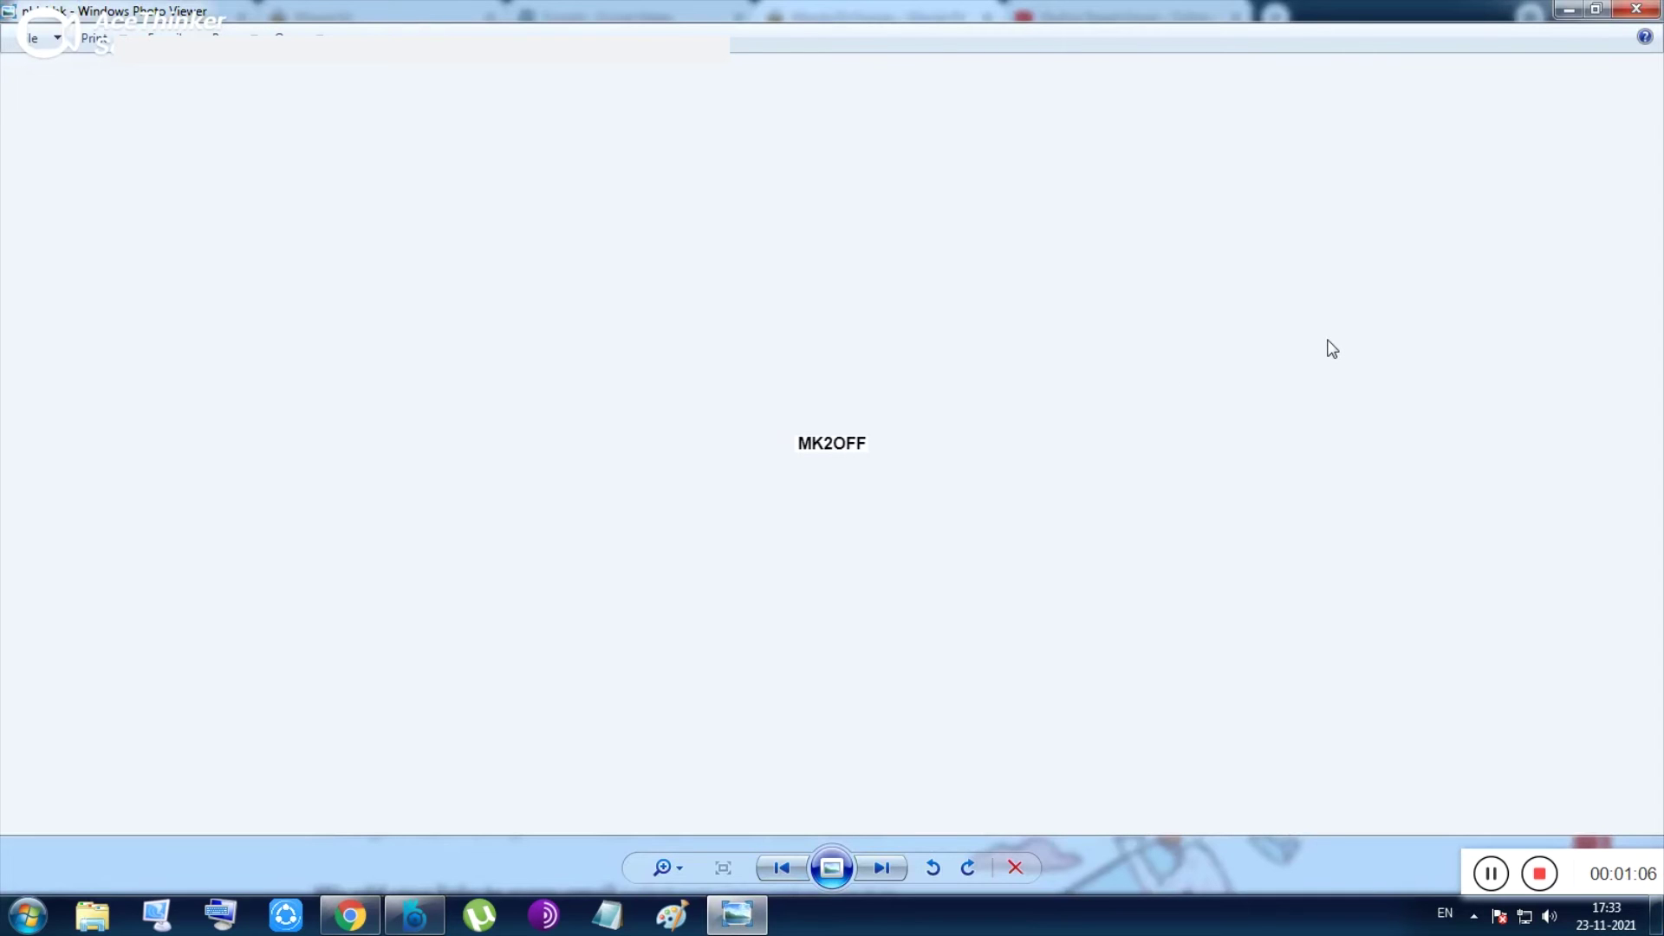
# - View the MK2OFF coupon image, close it, and scroll the sales page features
pyautogui.click(1636, 10)
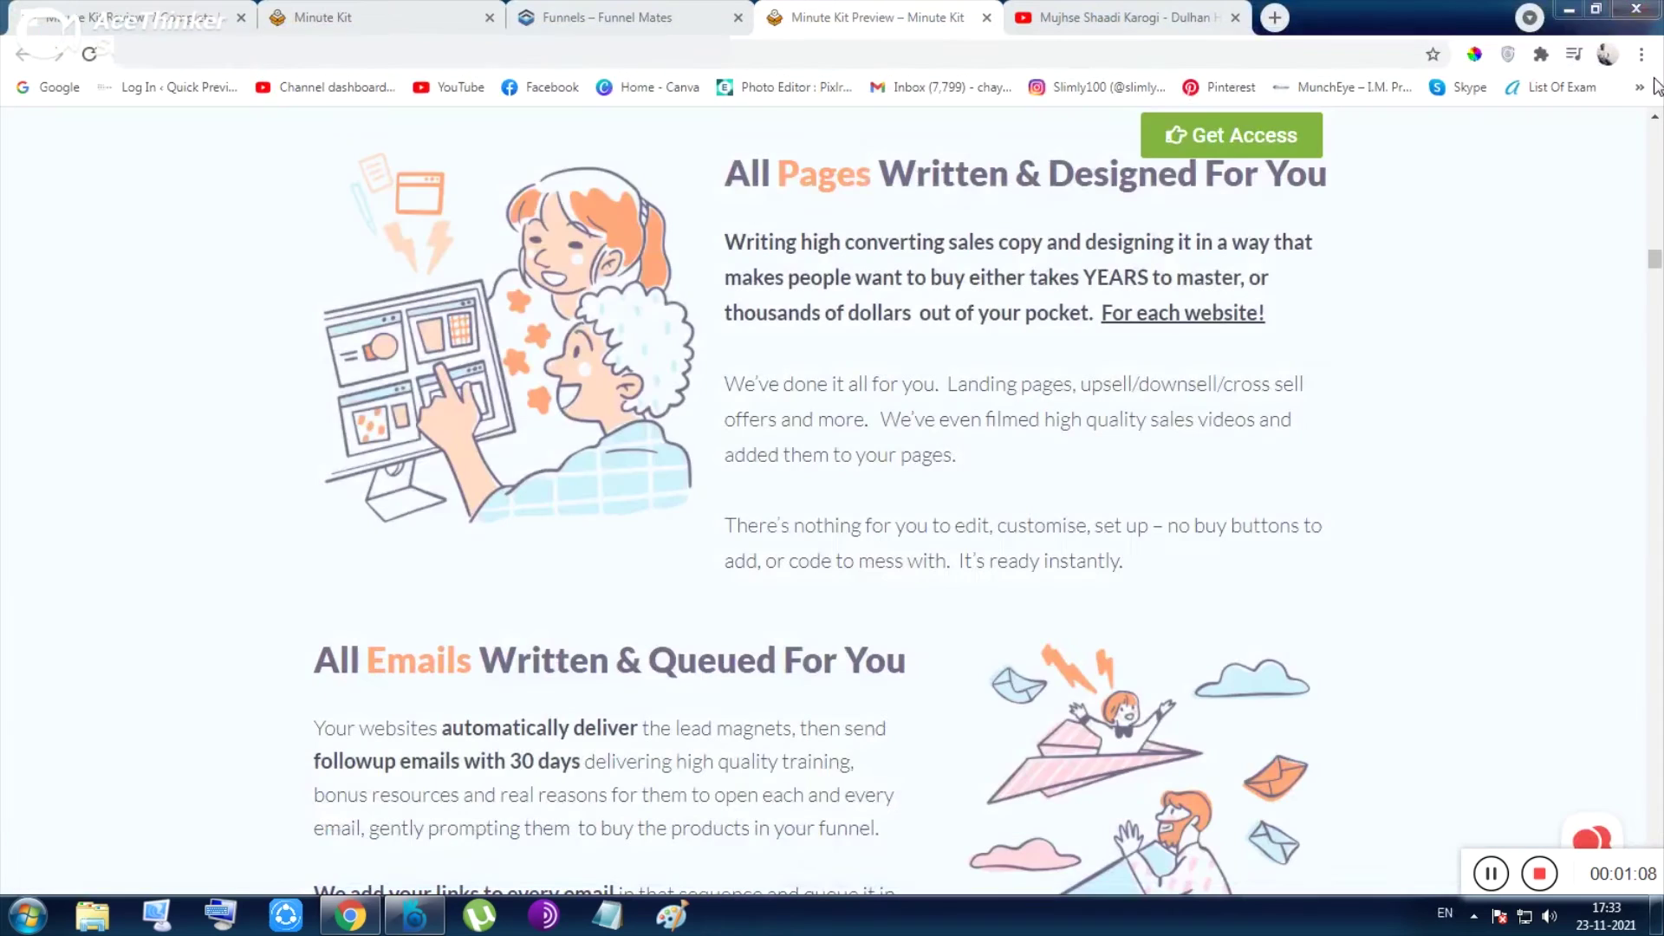
pyautogui.scroll(-5, 499, 385)
pyautogui.scroll(5, 516, 431)
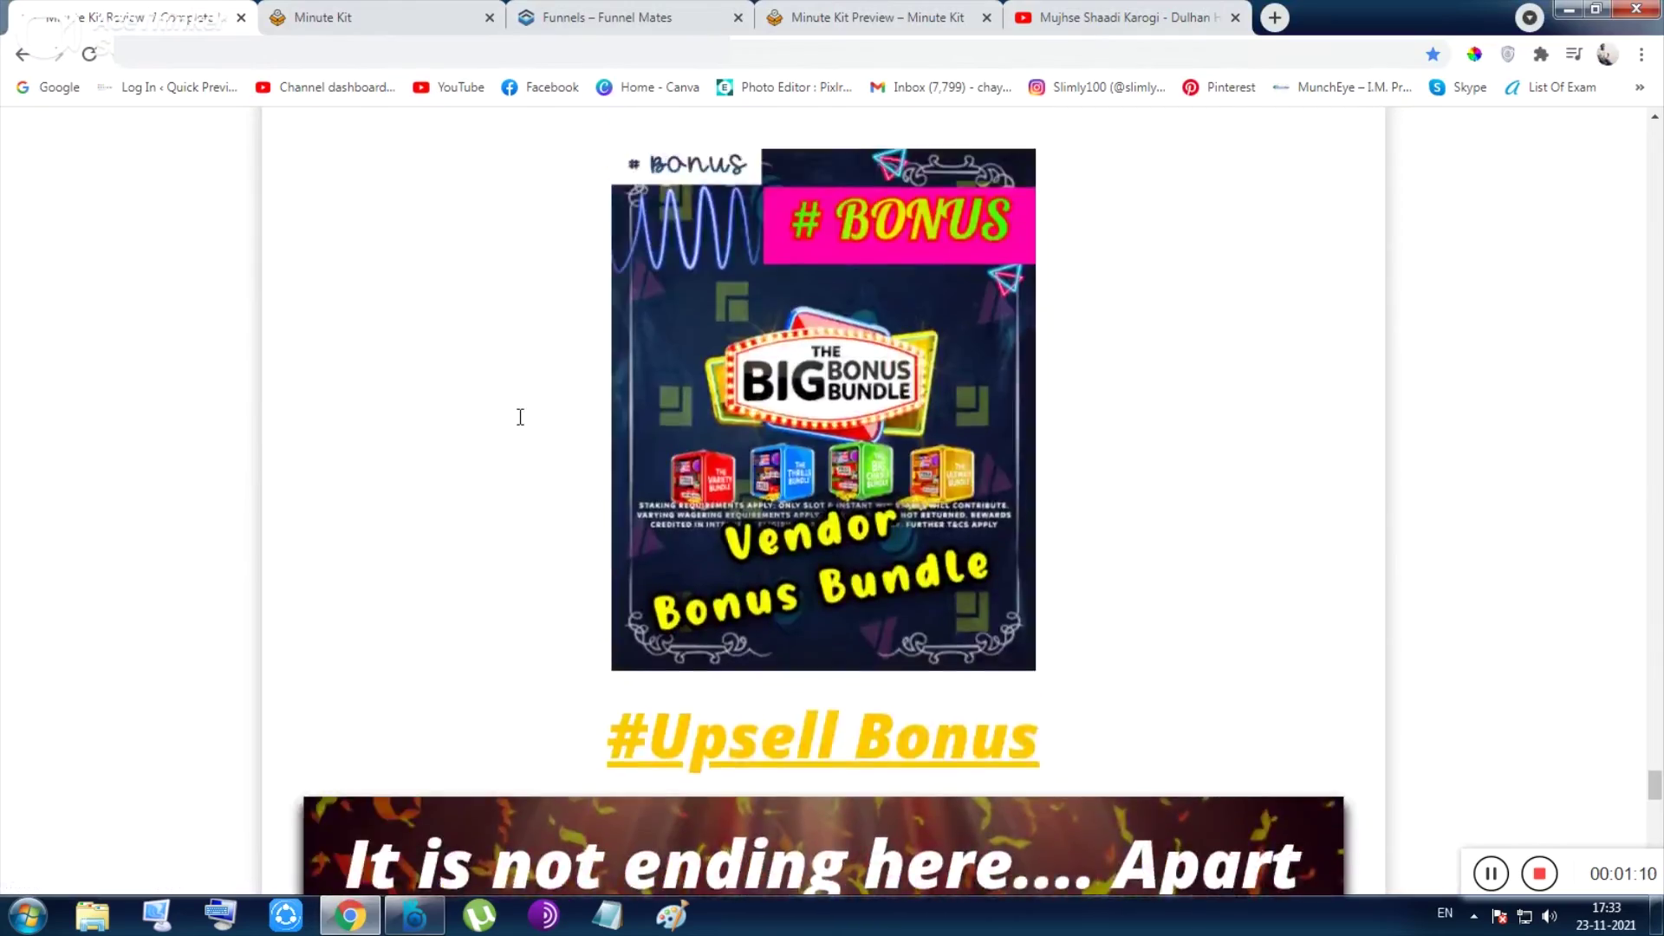
pyautogui.scroll(5, 516, 430)
pyautogui.scroll(5, 516, 431)
pyautogui.scroll(5, 518, 416)
pyautogui.scroll(5, 519, 416)
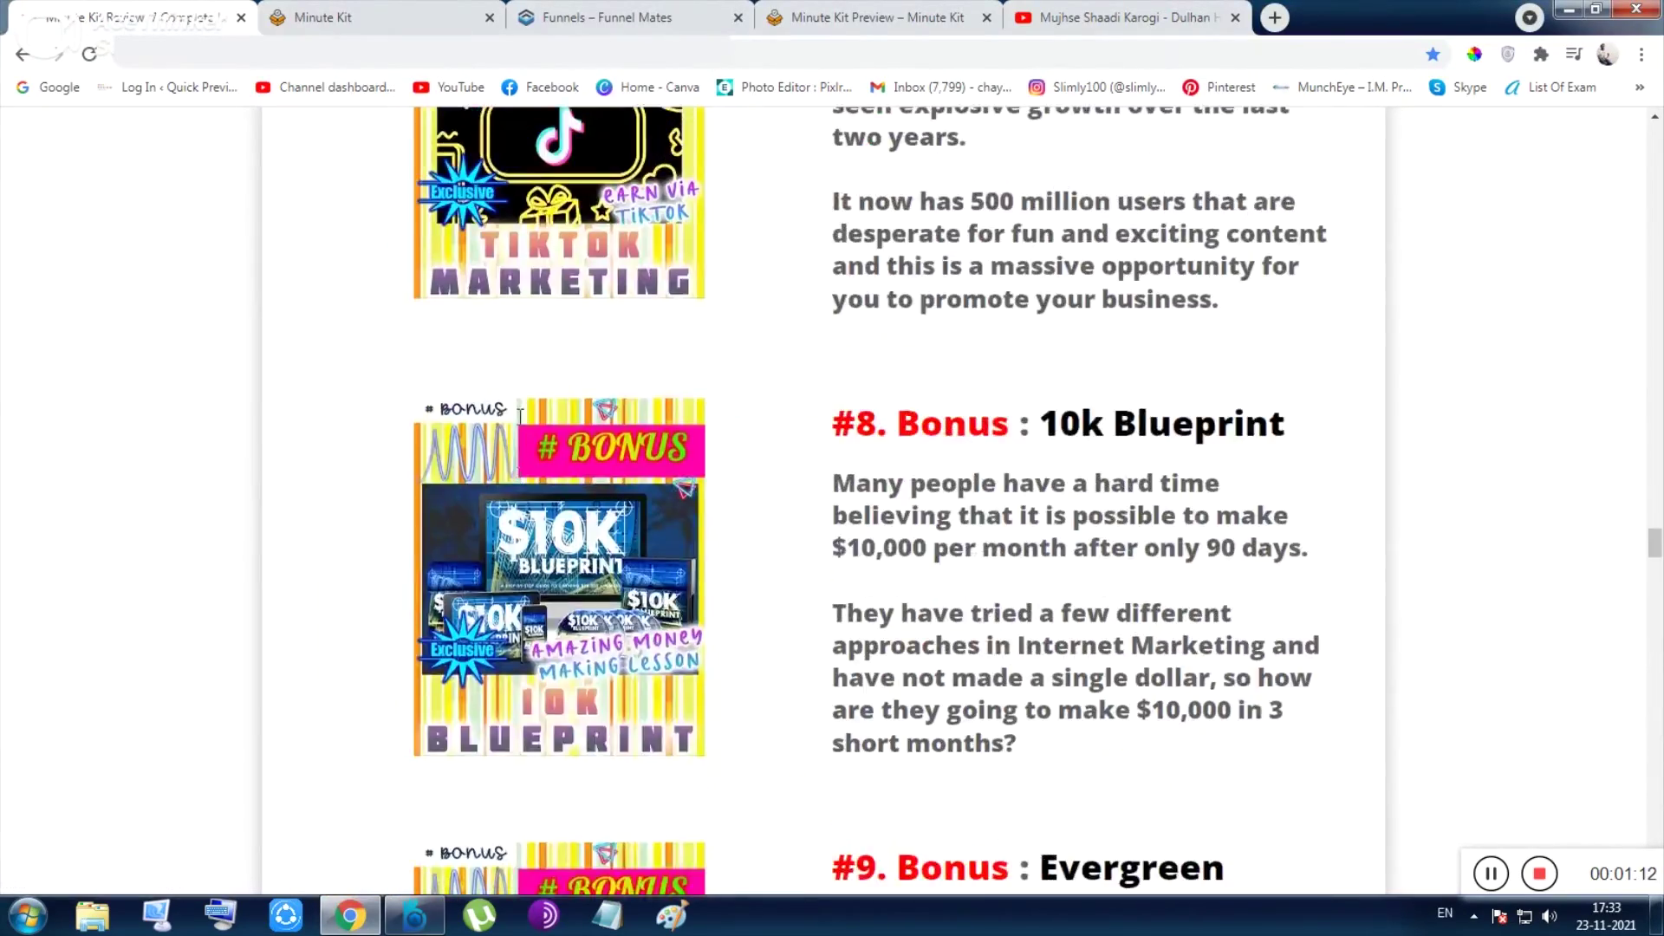
pyautogui.scroll(5, 519, 416)
pyautogui.scroll(5, 519, 416)
pyautogui.scroll(5, 520, 417)
pyautogui.scroll(5, 519, 417)
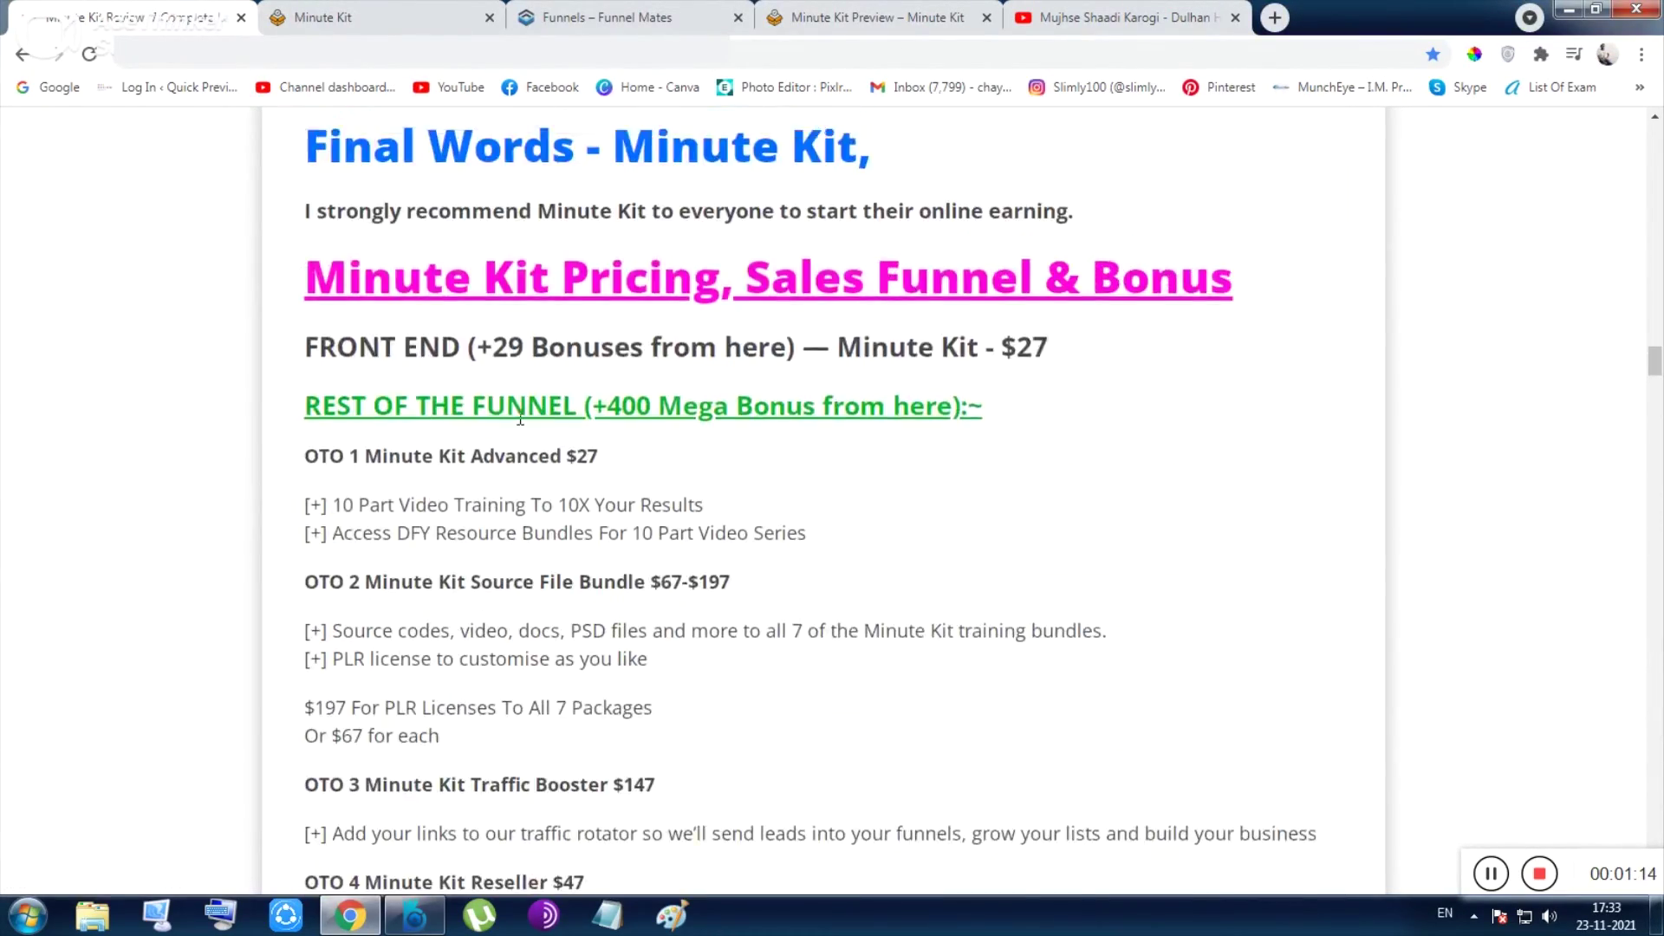
pyautogui.scroll(5, 520, 416)
pyautogui.scroll(5, 514, 422)
pyautogui.scroll(5, 500, 436)
pyautogui.scroll(5, 500, 436)
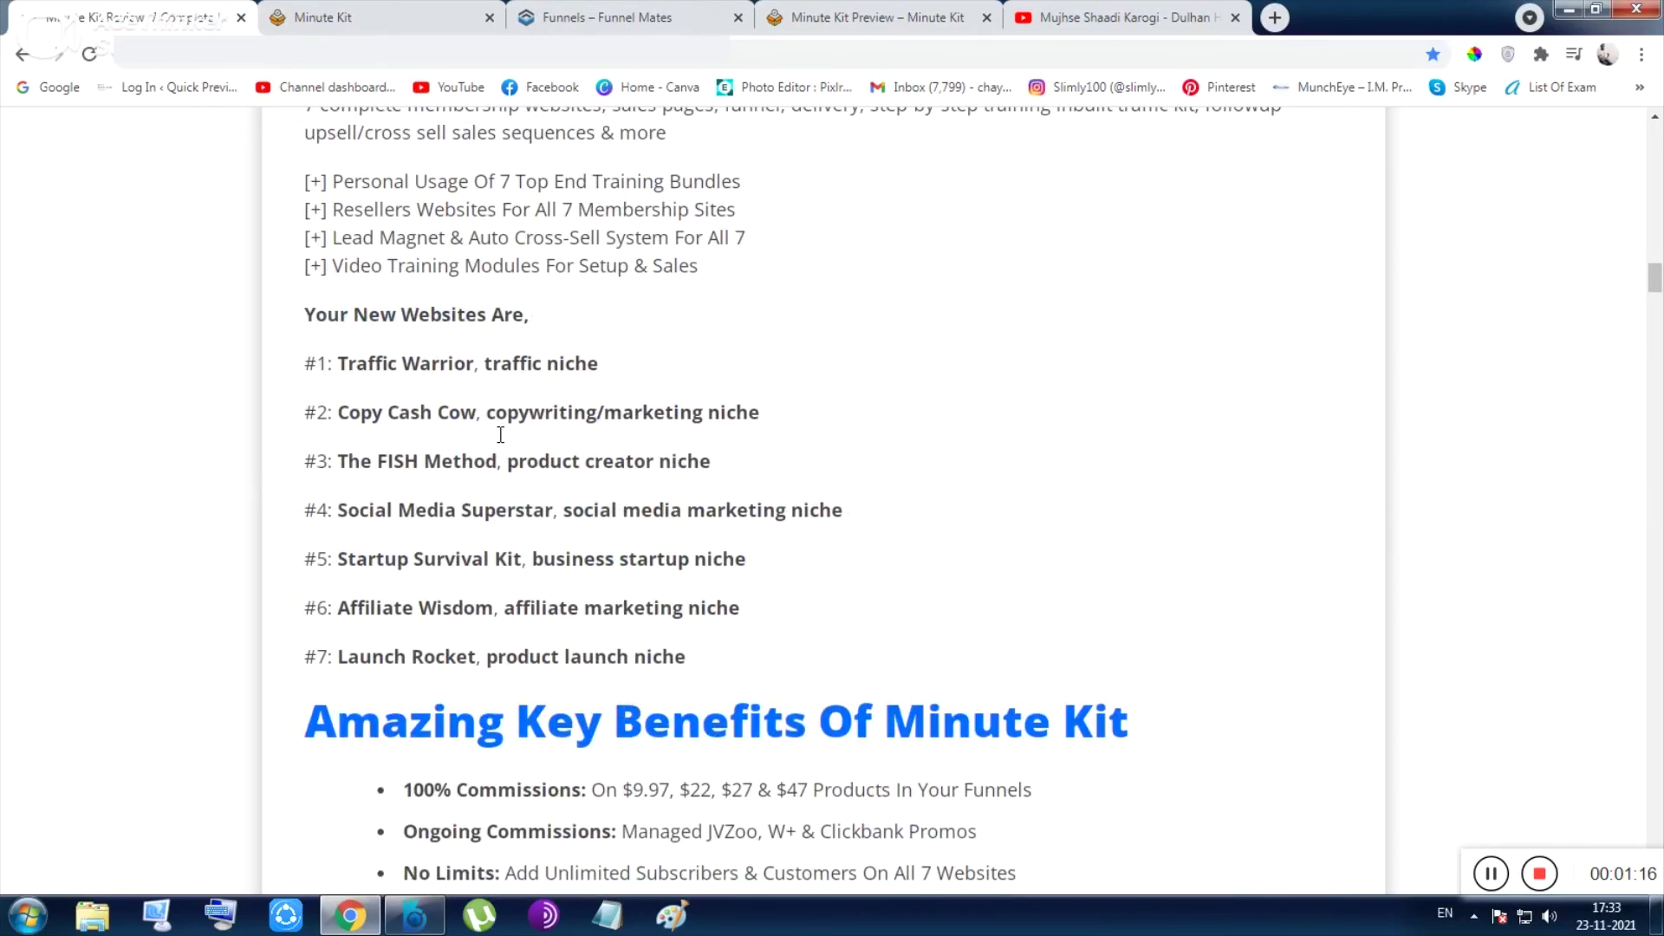
pyautogui.scroll(5, 499, 436)
pyautogui.scroll(5, 500, 436)
pyautogui.scroll(3, 500, 436)
pyautogui.scroll(5, 500, 435)
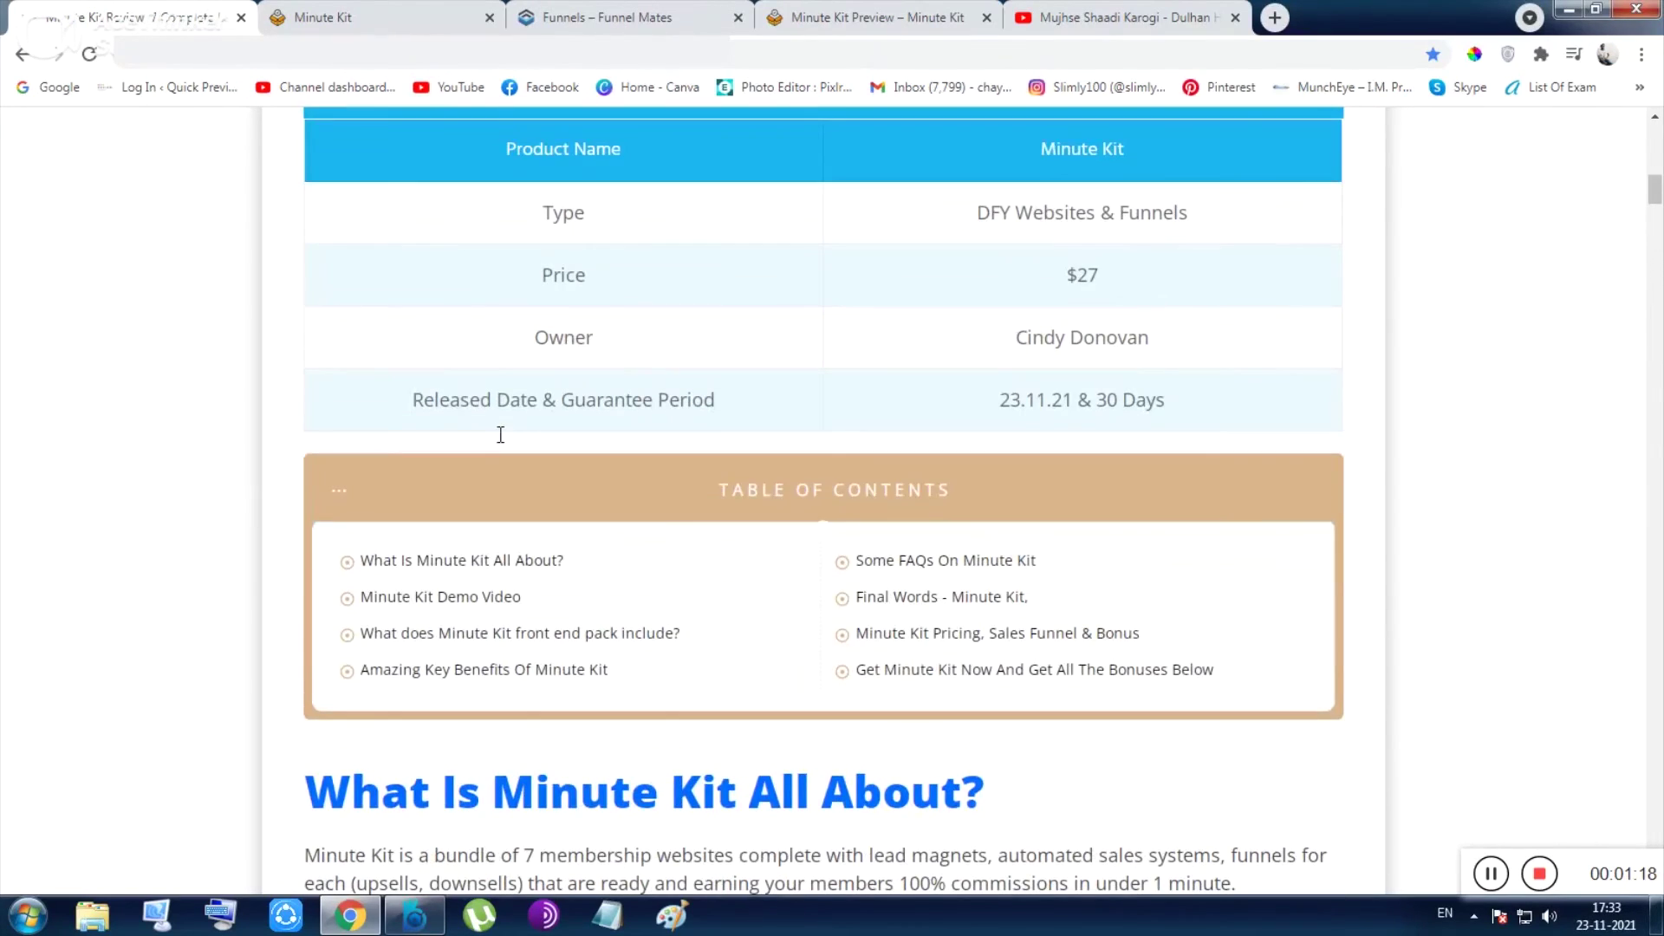
pyautogui.scroll(2, 497, 435)
pyautogui.scroll(-1, 499, 443)
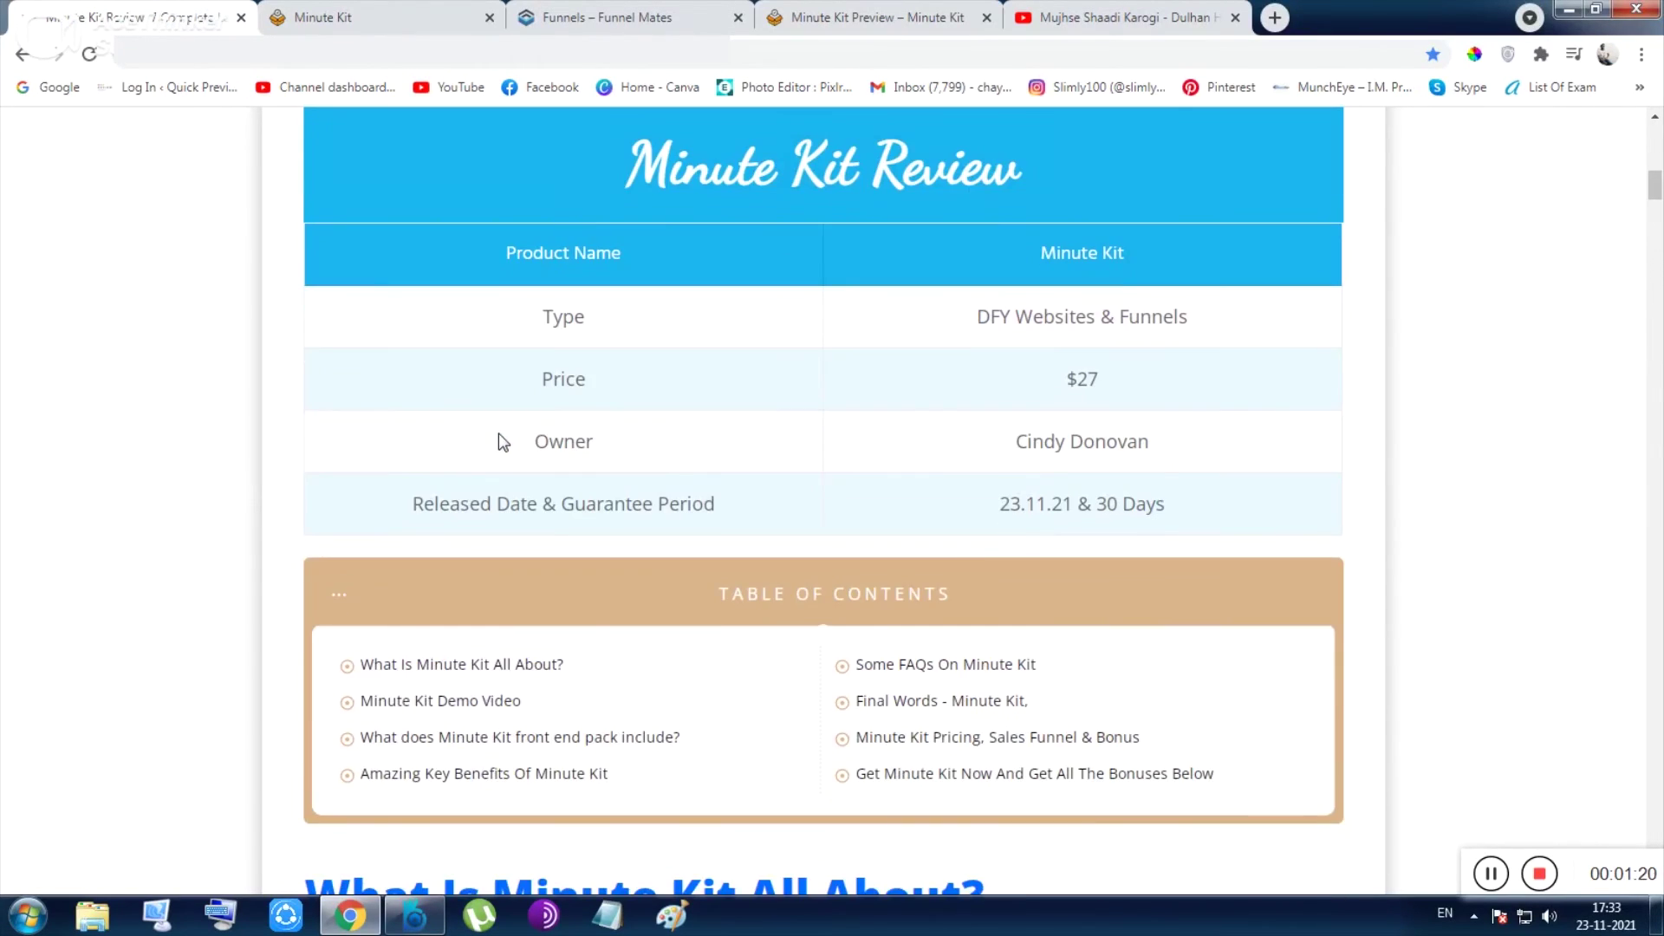
pyautogui.scroll(-5, 497, 443)
pyautogui.scroll(-5, 497, 442)
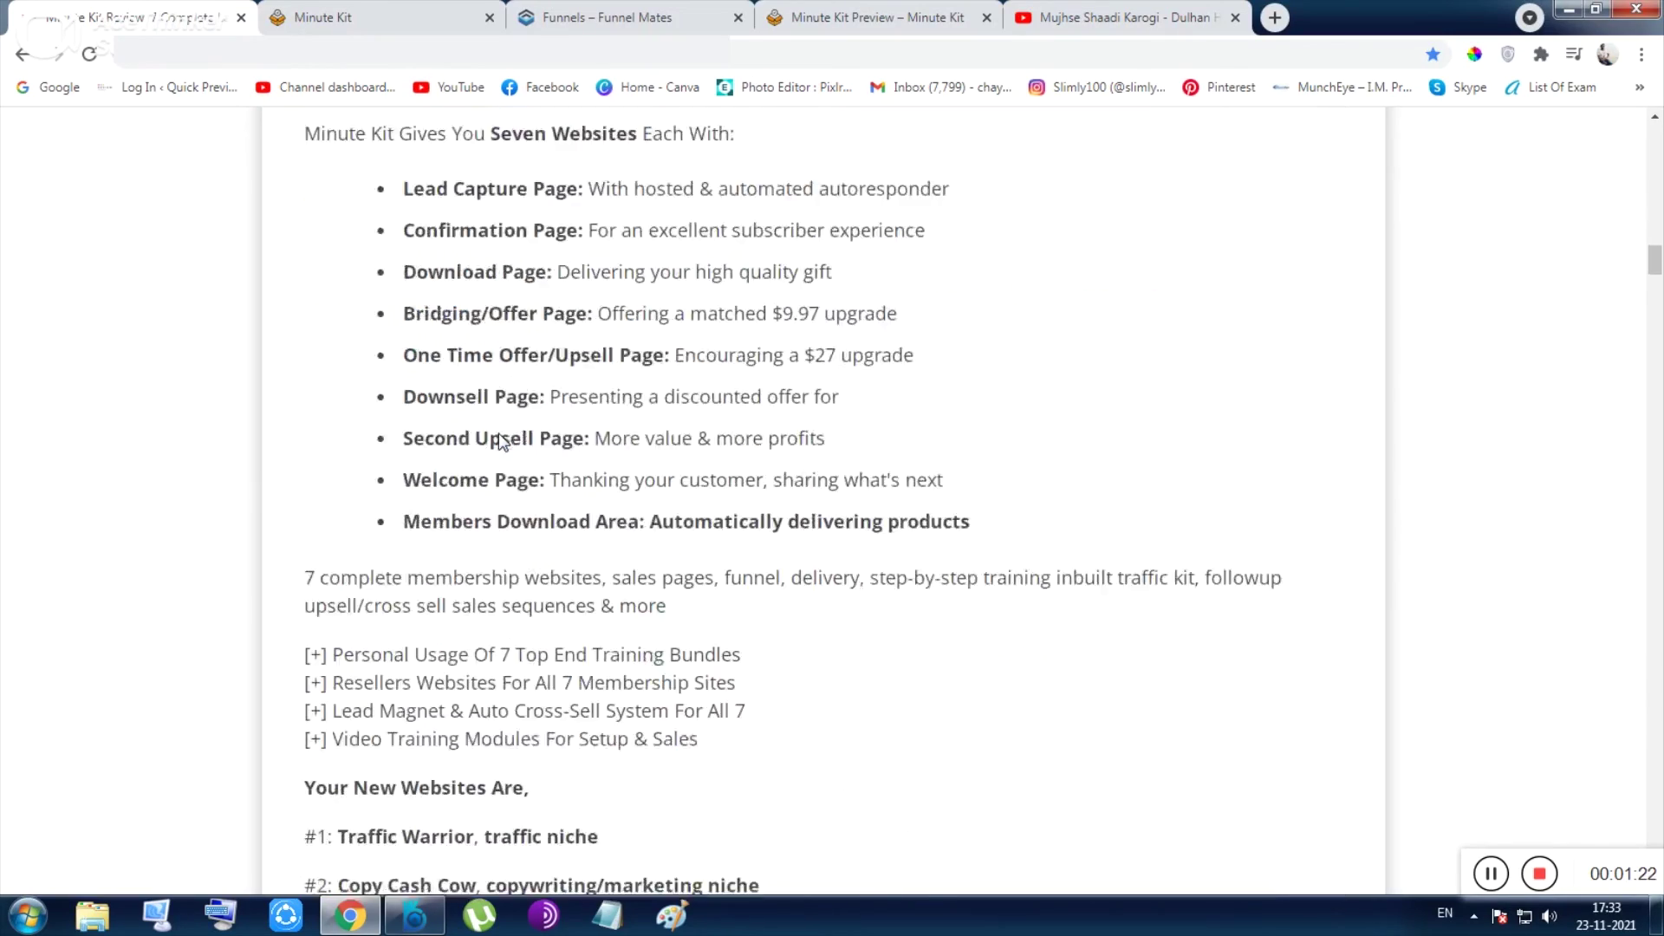
pyautogui.scroll(-3, 499, 442)
pyautogui.scroll(-4, 499, 443)
pyautogui.scroll(-2, 498, 443)
pyautogui.scroll(-3, 498, 443)
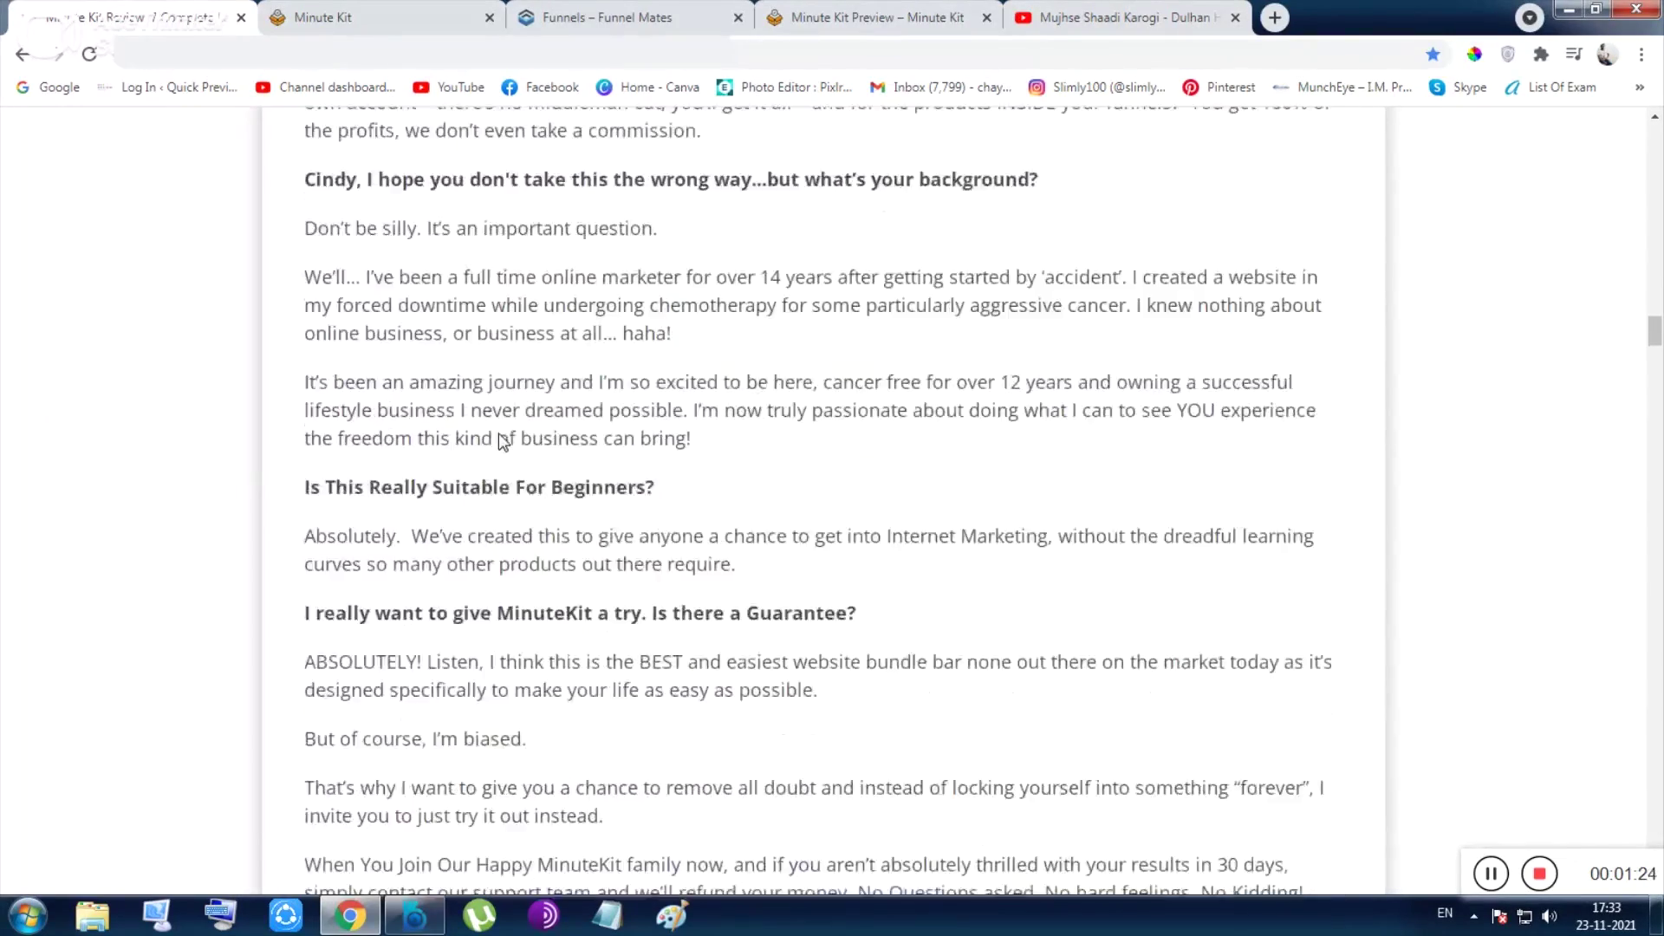
pyautogui.scroll(-3, 497, 442)
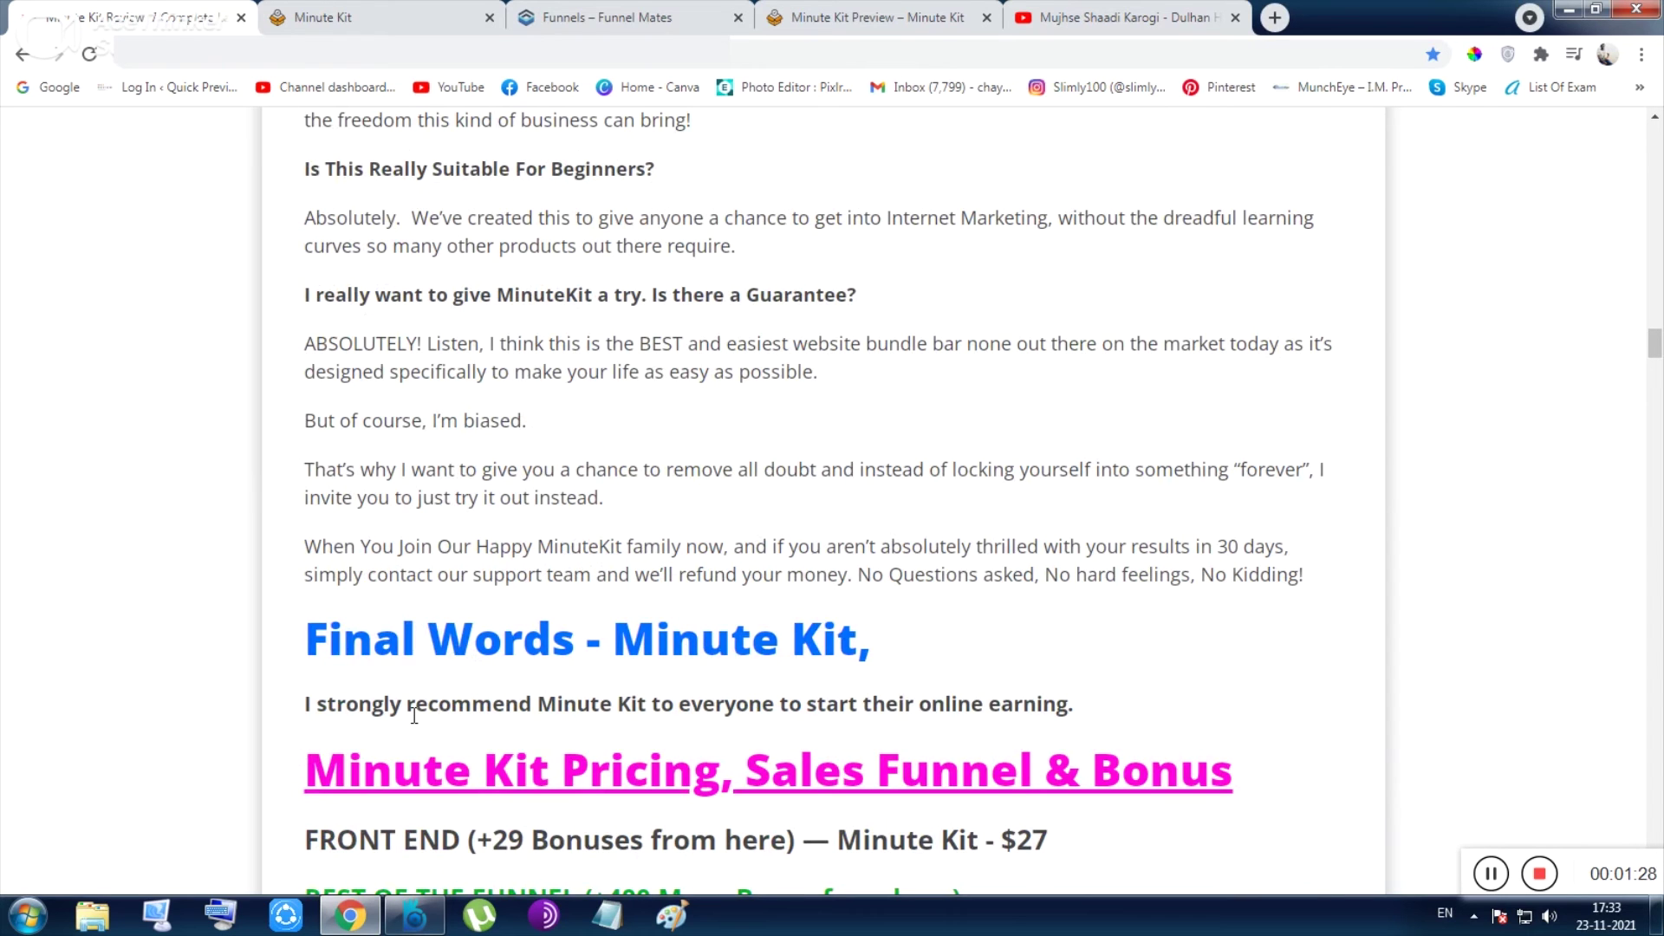
pyautogui.scroll(3, 413, 714)
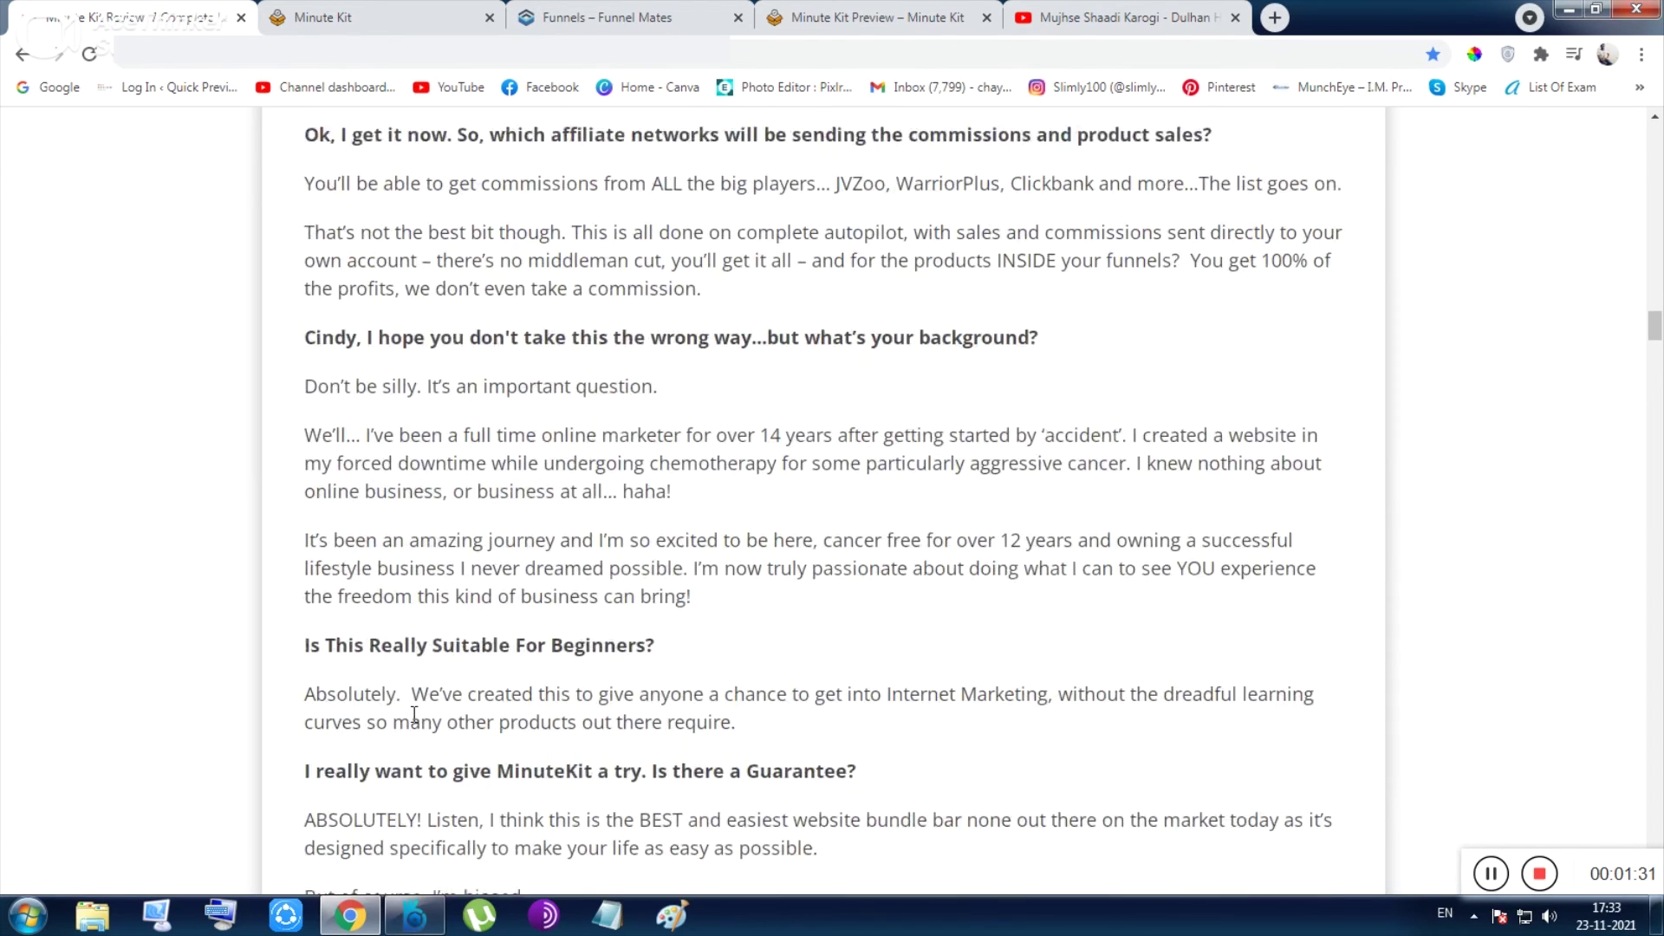
pyautogui.scroll(5, 414, 714)
pyautogui.scroll(5, 413, 713)
pyautogui.scroll(5, 414, 714)
pyautogui.scroll(5, 413, 714)
pyautogui.scroll(5, 414, 714)
pyautogui.scroll(5, 414, 715)
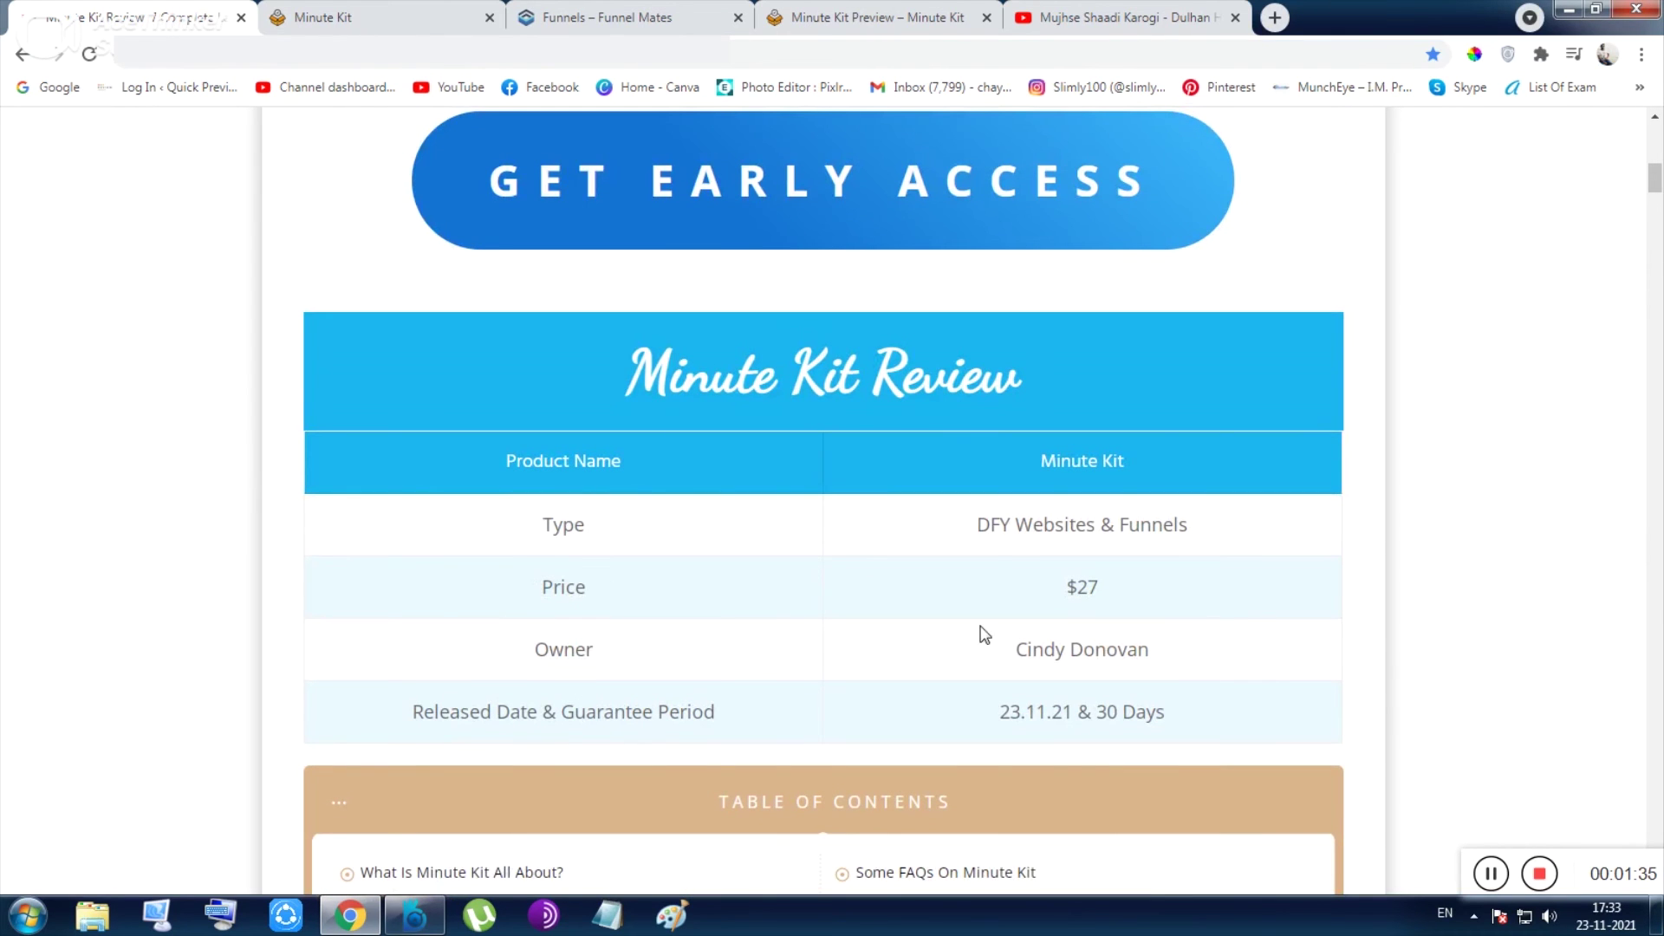